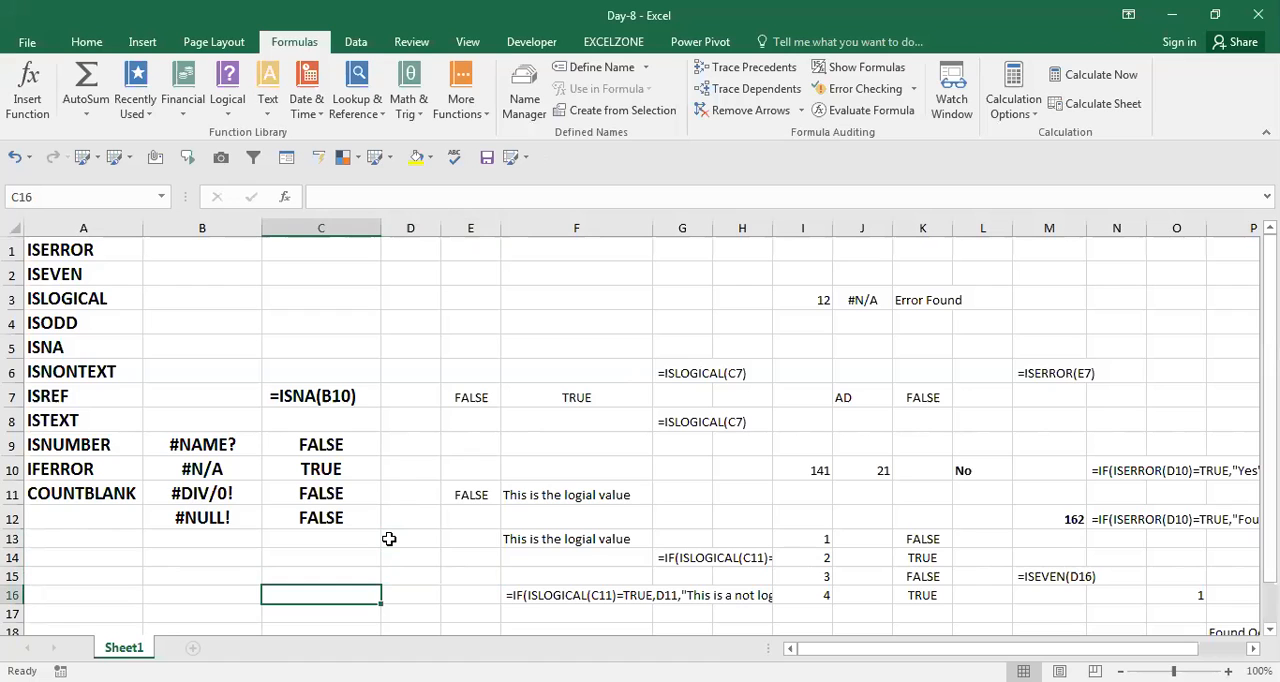
Enter three sample first names in cells B17 to B19, one per row.
{"action": "key", "text": "Left"}
{"action": "key", "text": "Down"}
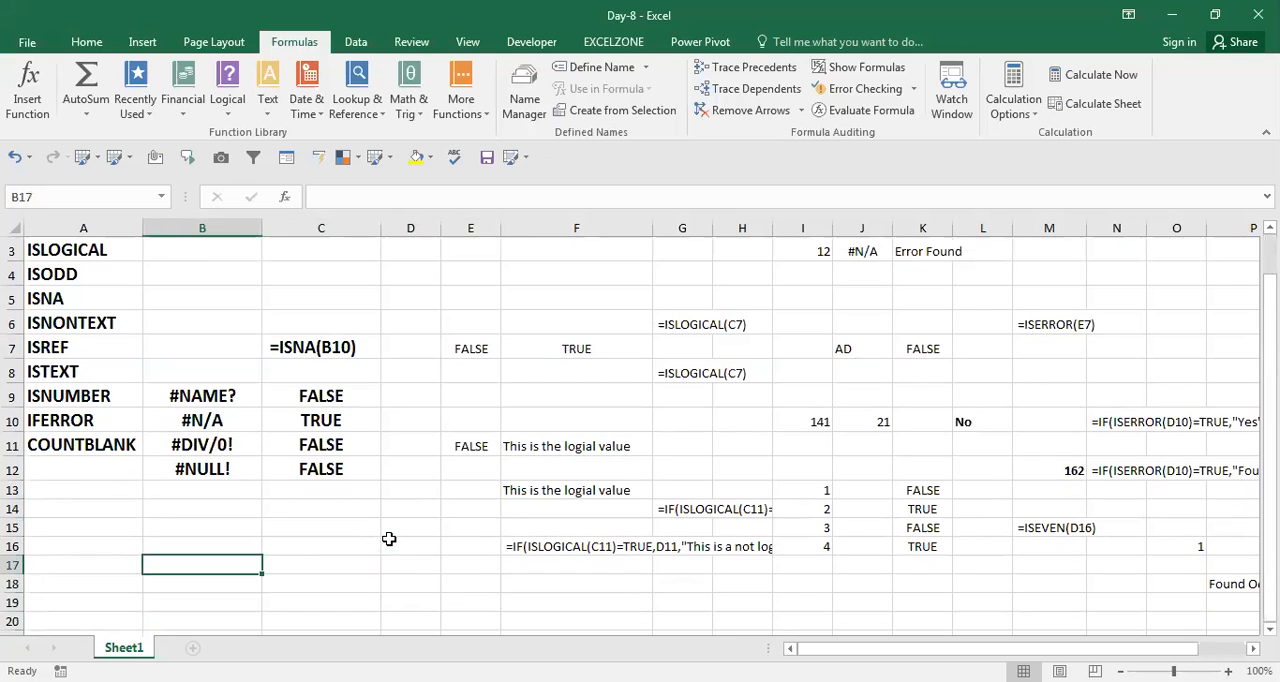
{"action": "type", "text": "Rohit"}
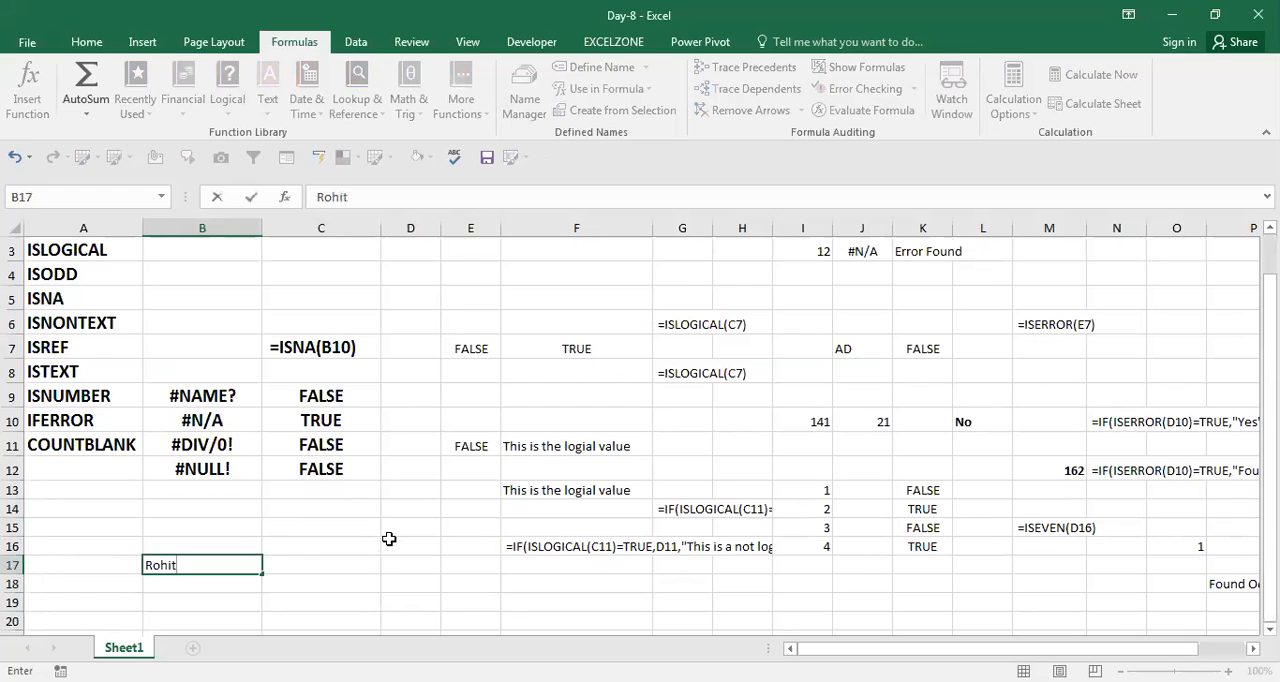
{"action": "key", "text": "Return"}
{"action": "type", "text": "aman"}
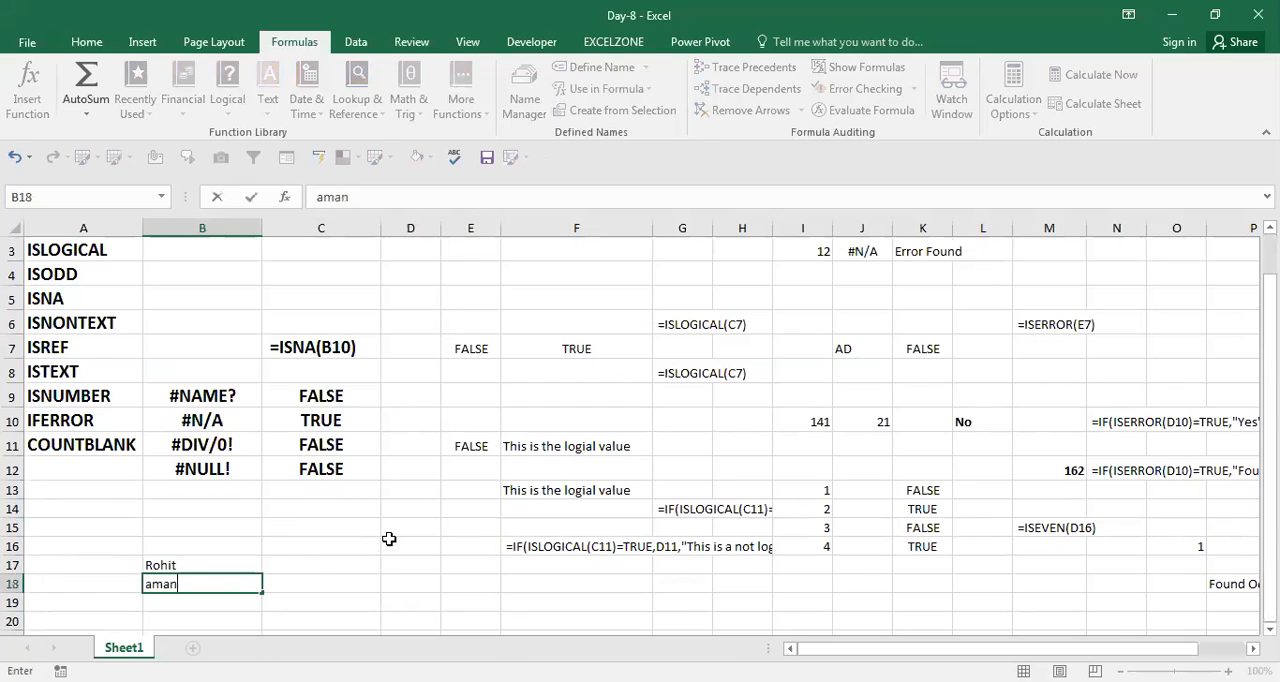
{"action": "key", "text": "Return"}
{"action": "type", "text": "vokash"}
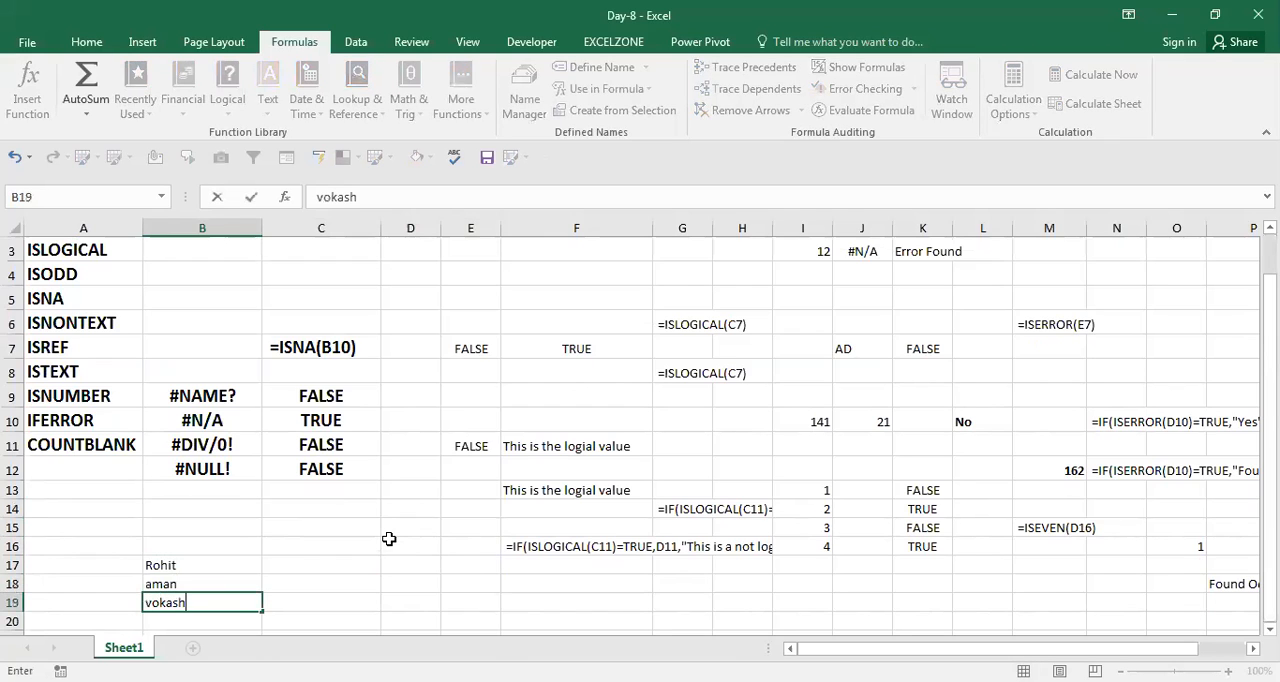
{"action": "key", "text": "Return"}
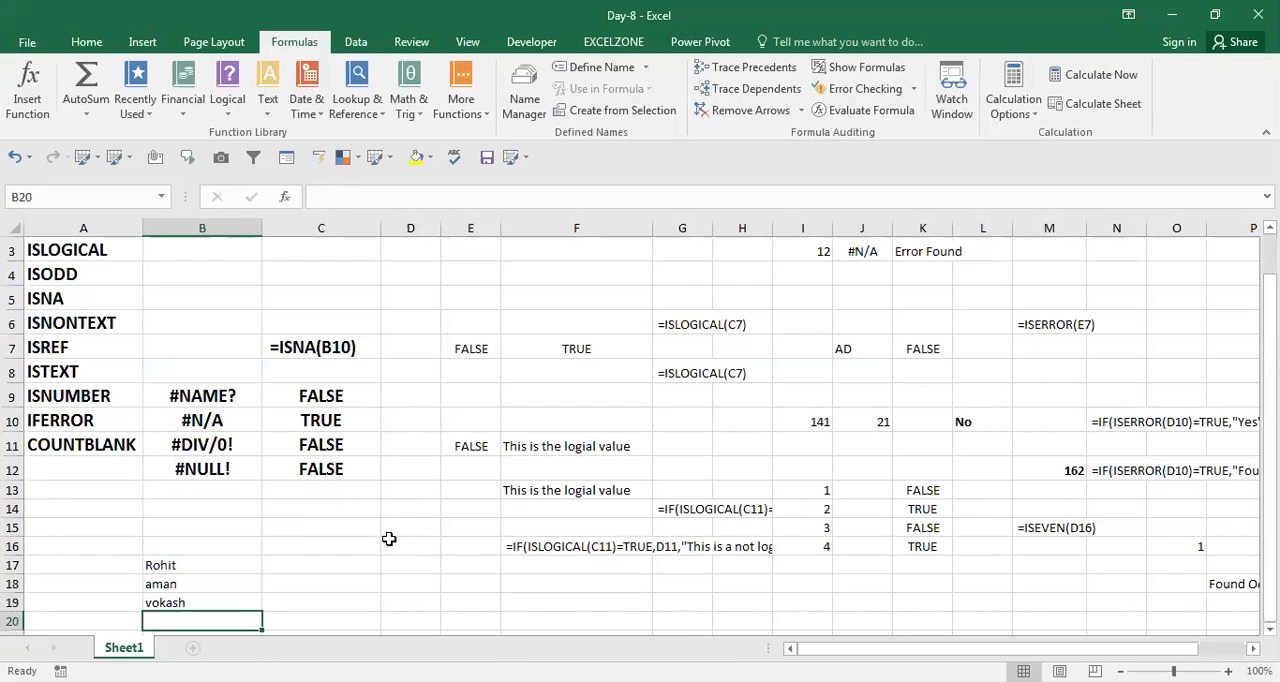
Enter the logical value True in C17, beside the first sample name.
{"action": "key", "text": "Up"}
{"action": "key", "text": "Up"}
{"action": "key", "text": "Up"}
{"action": "key", "text": "Down"}
{"action": "key", "text": "Down"}
{"action": "key", "text": "Up"}
{"action": "key", "text": "Up"}
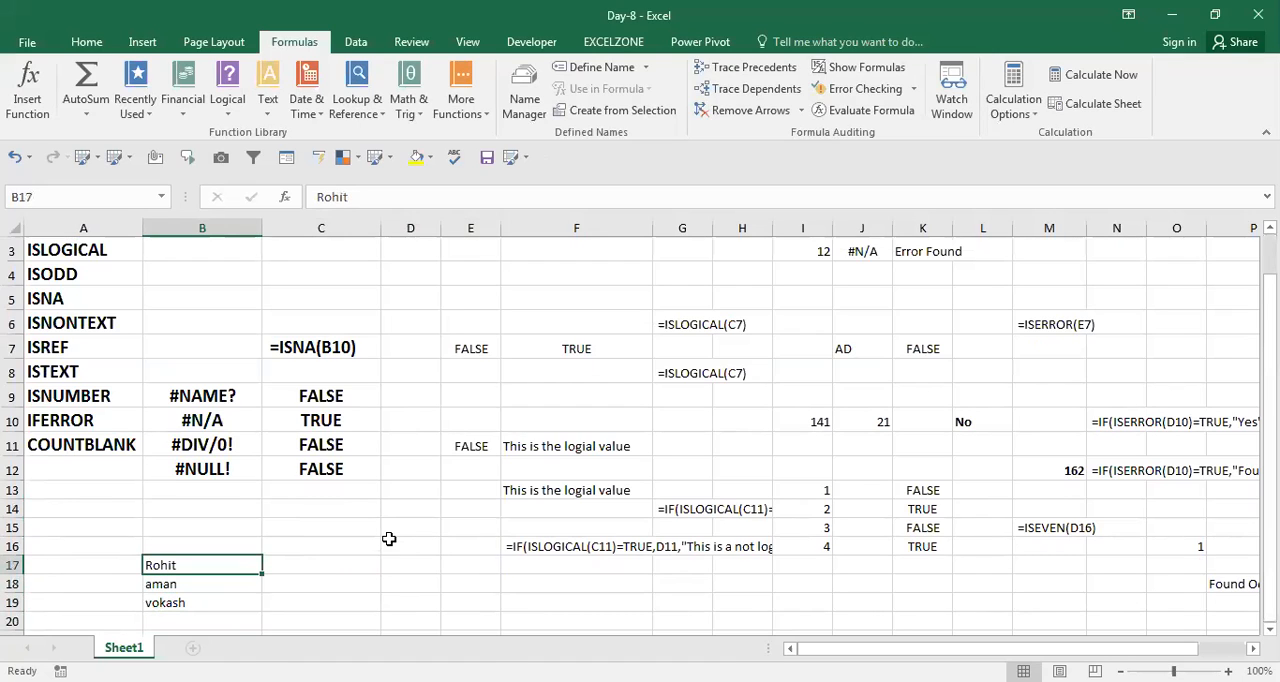
{"action": "key", "text": "Right"}
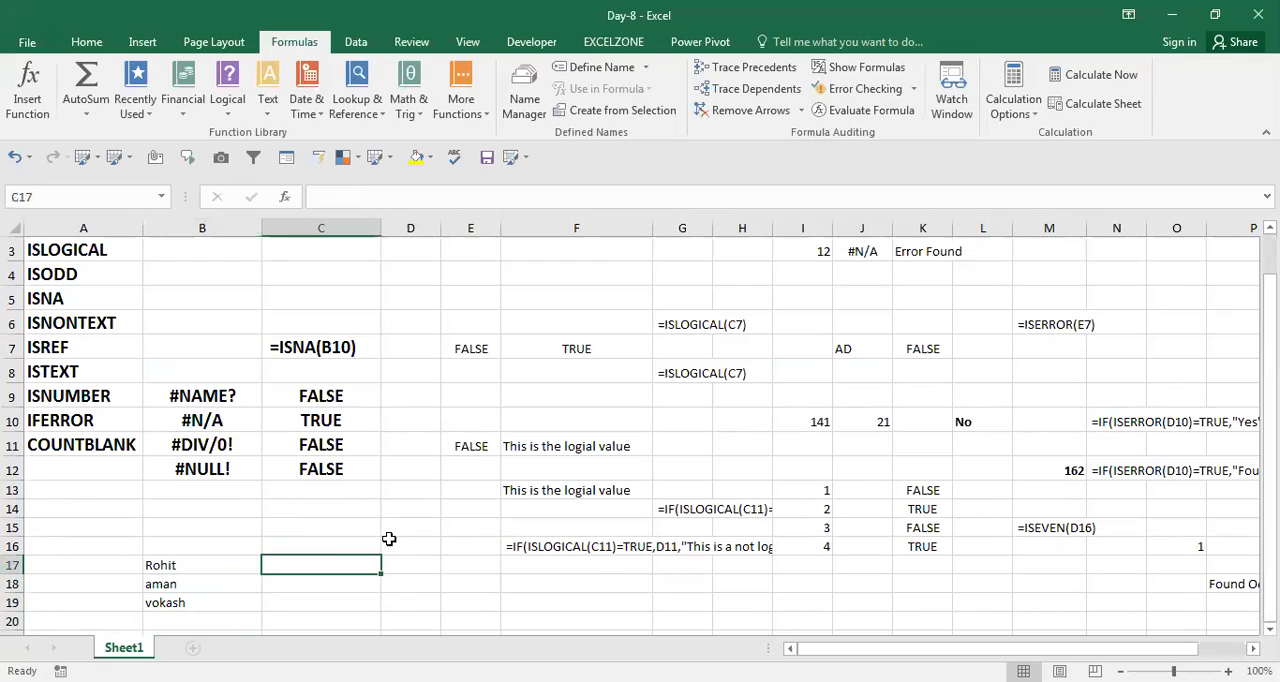
{"action": "type", "text": "True"}
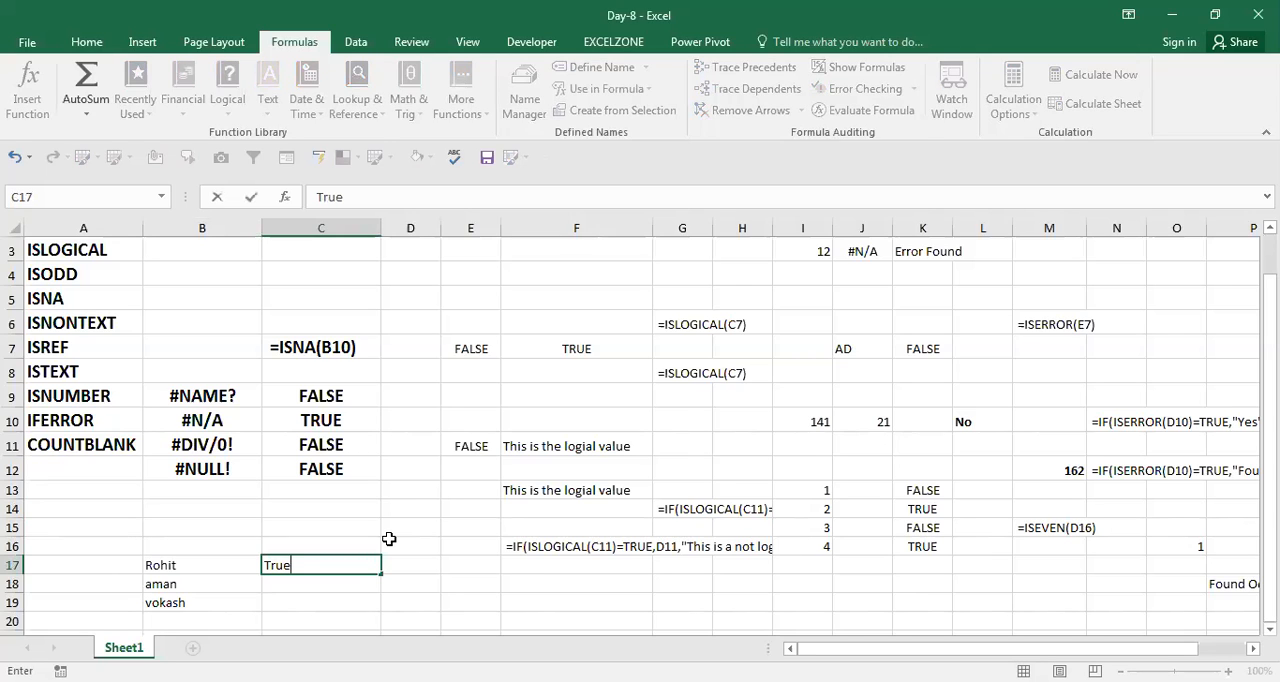
{"action": "key", "text": "Return"}
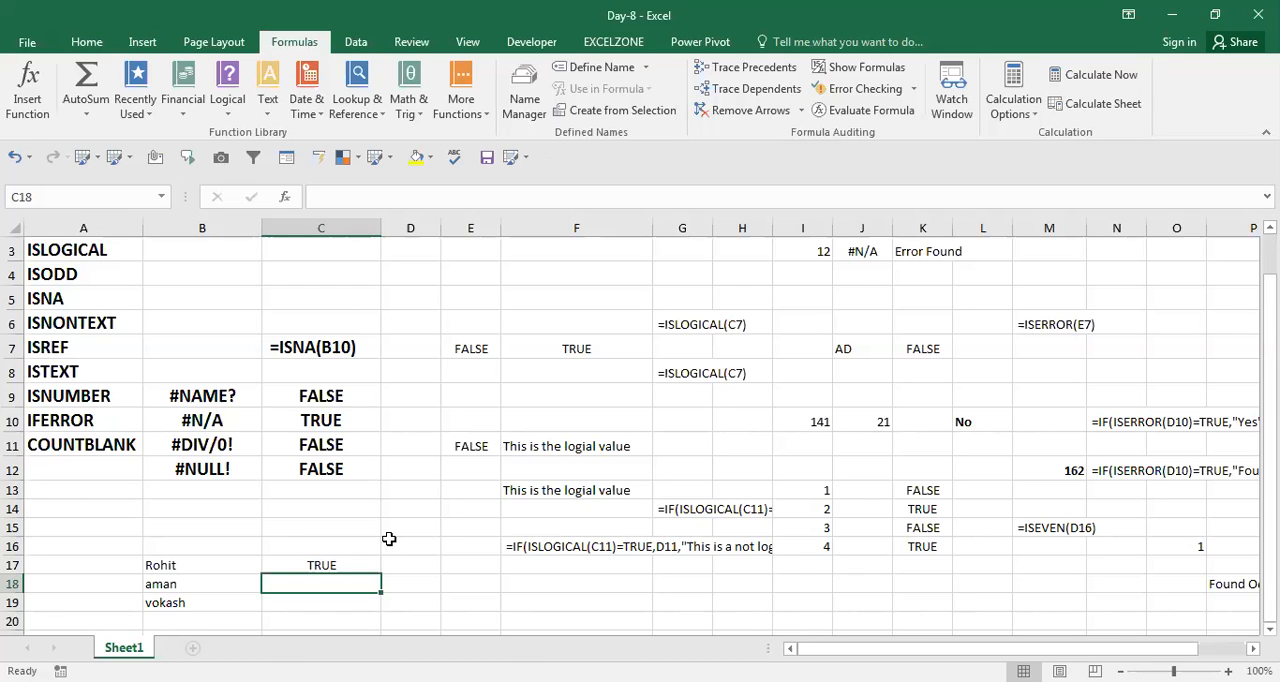
Enter the formula =ISLOGICAL(C17) in D17 to test whether the neighbouring cell holds a logical value.
{"action": "key", "text": "Up"}
{"action": "key", "text": "Right"}
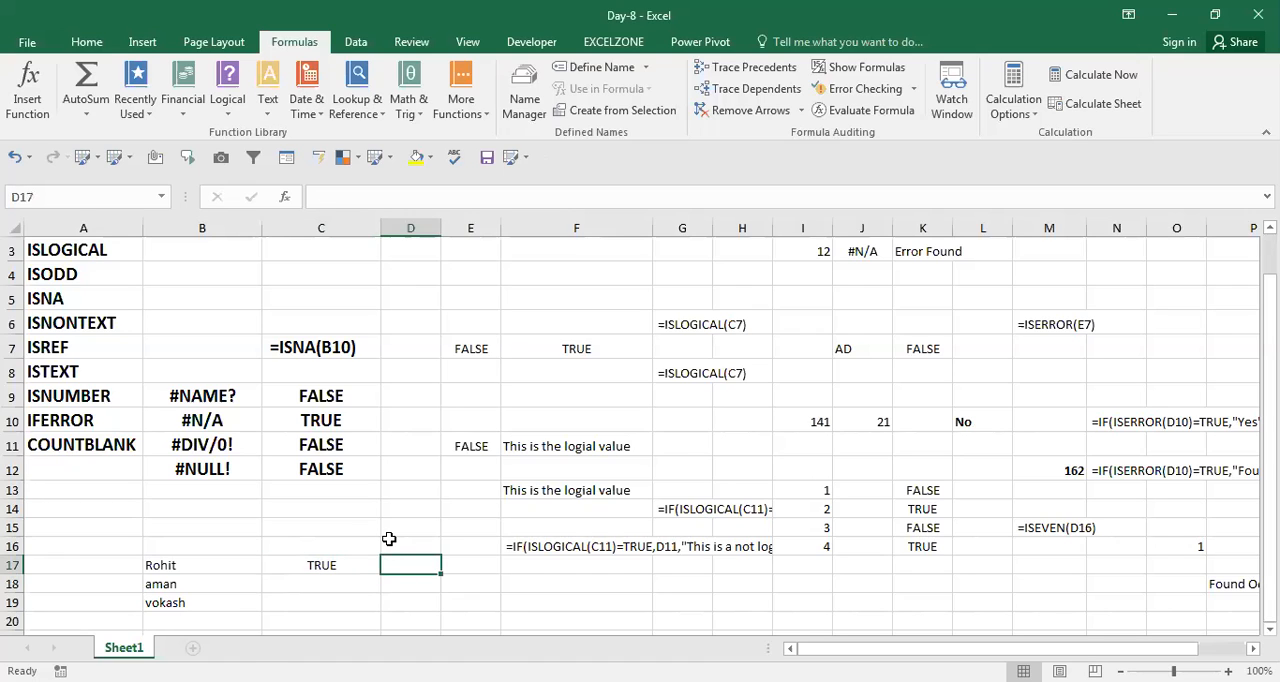
{"action": "type", "text": "="}
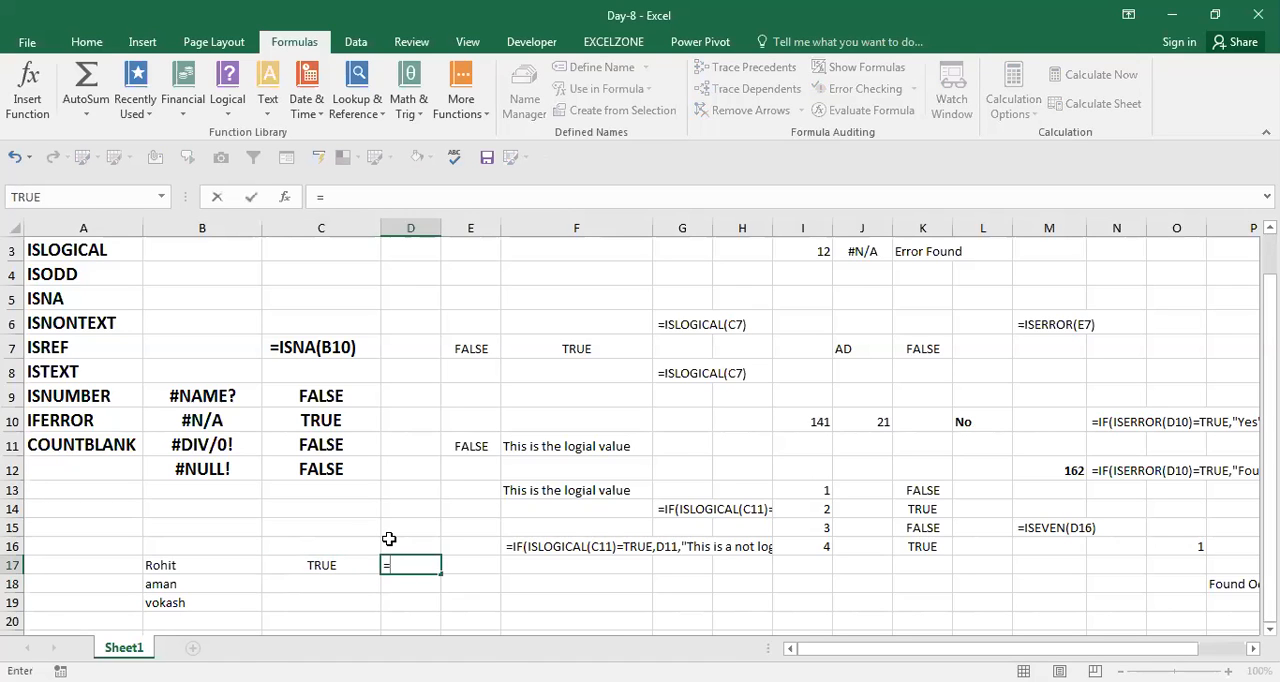
{"action": "type", "text": "ifl"}
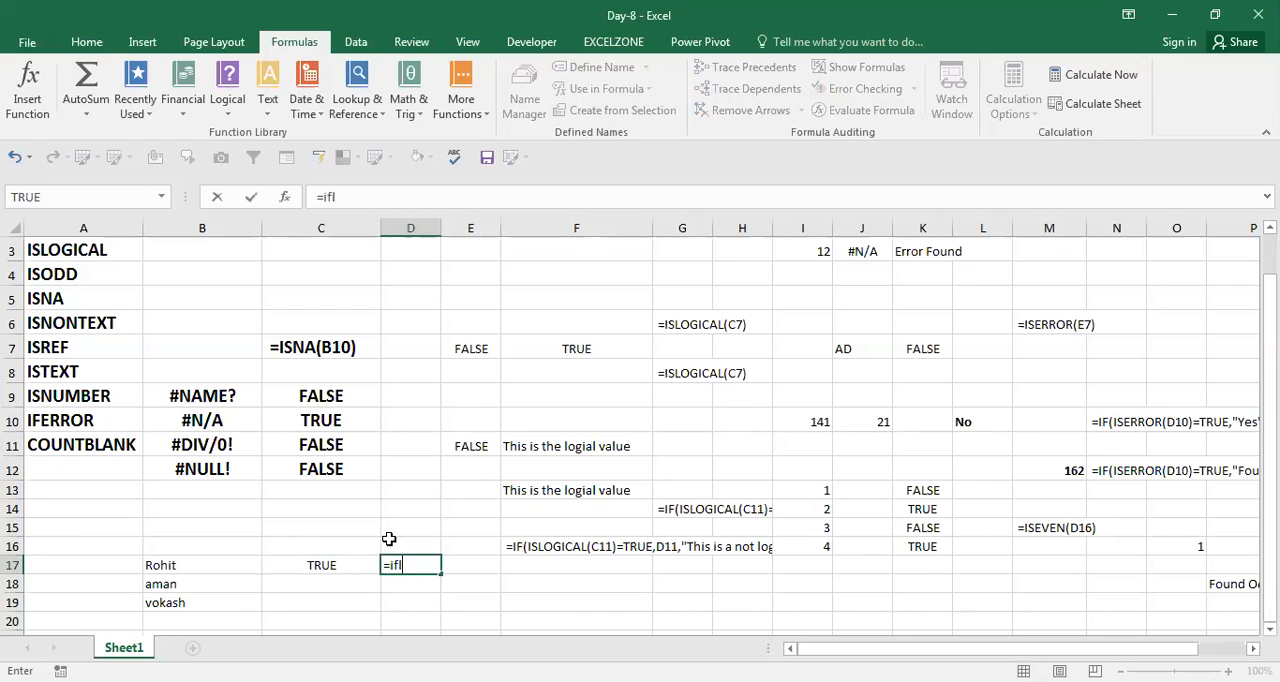
{"action": "key", "text": "Tab"}
{"action": "left_click", "coordinate": [343, 565]}
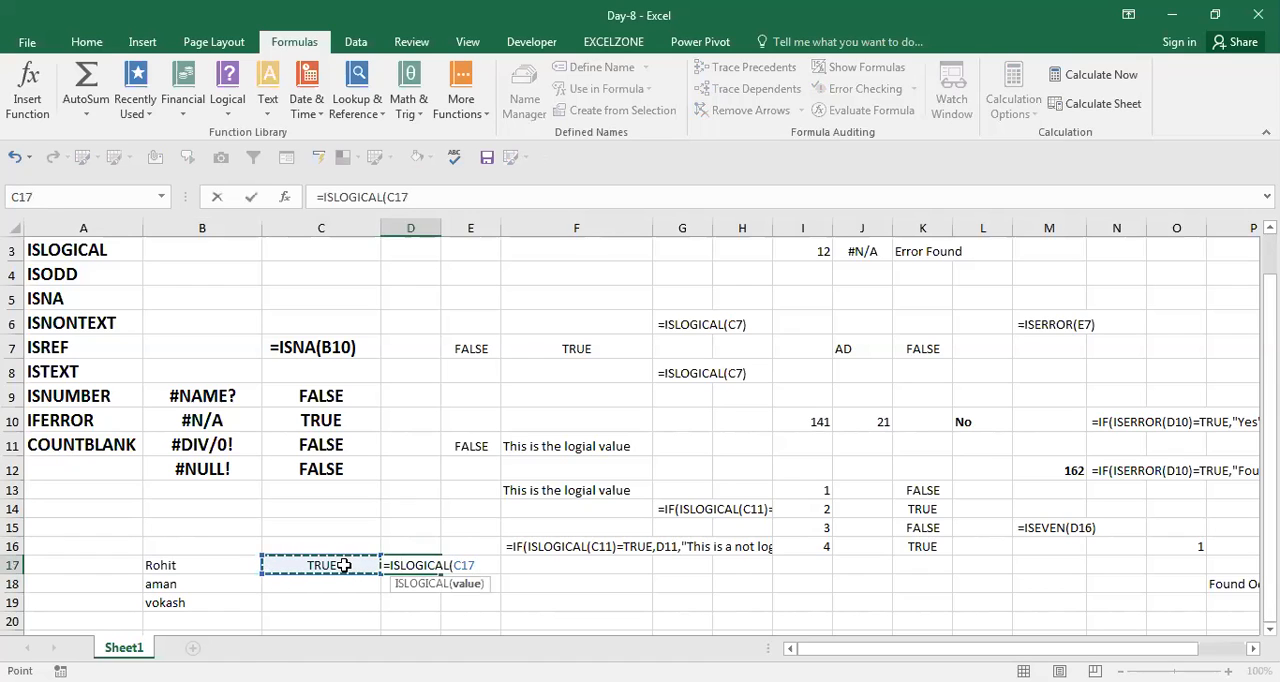
{"action": "type", "text": ")"}
{"action": "key", "text": "Return"}
{"action": "key", "text": "Up"}
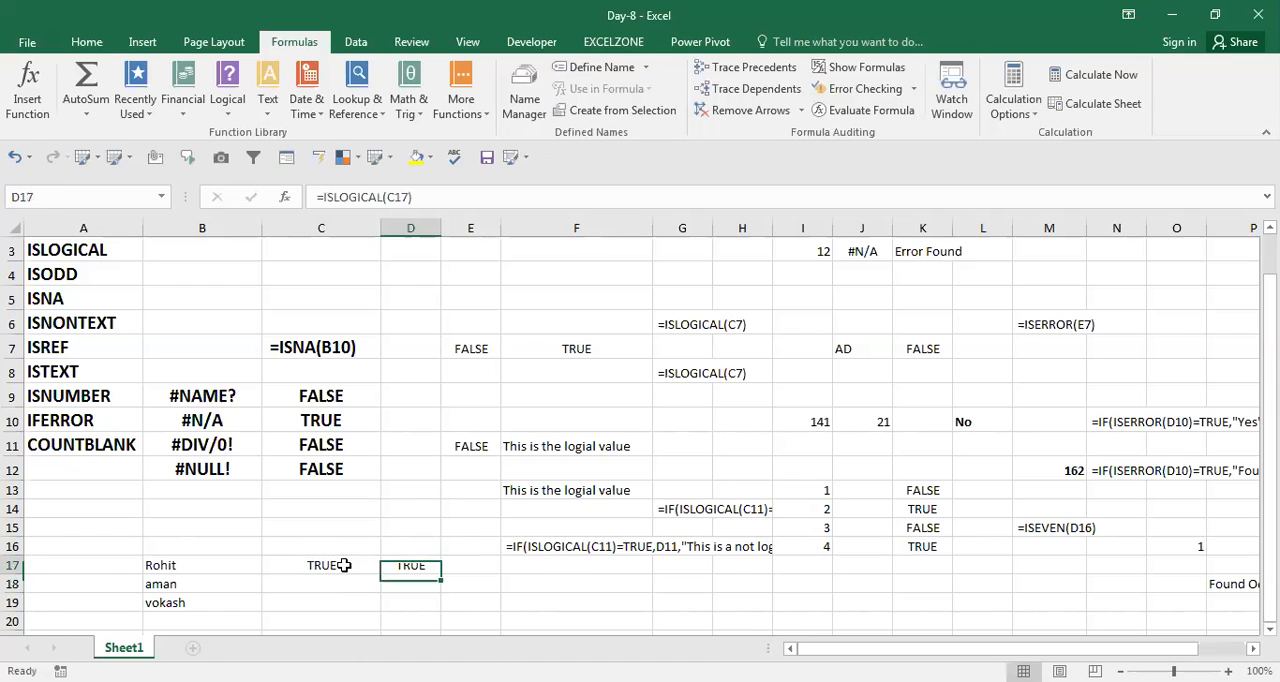
Replace the value in C17 with the text "awas" and check the ISLOGICAL result in D17.
{"action": "left_click", "coordinate": [343, 565]}
{"action": "type", "text": "awas"}
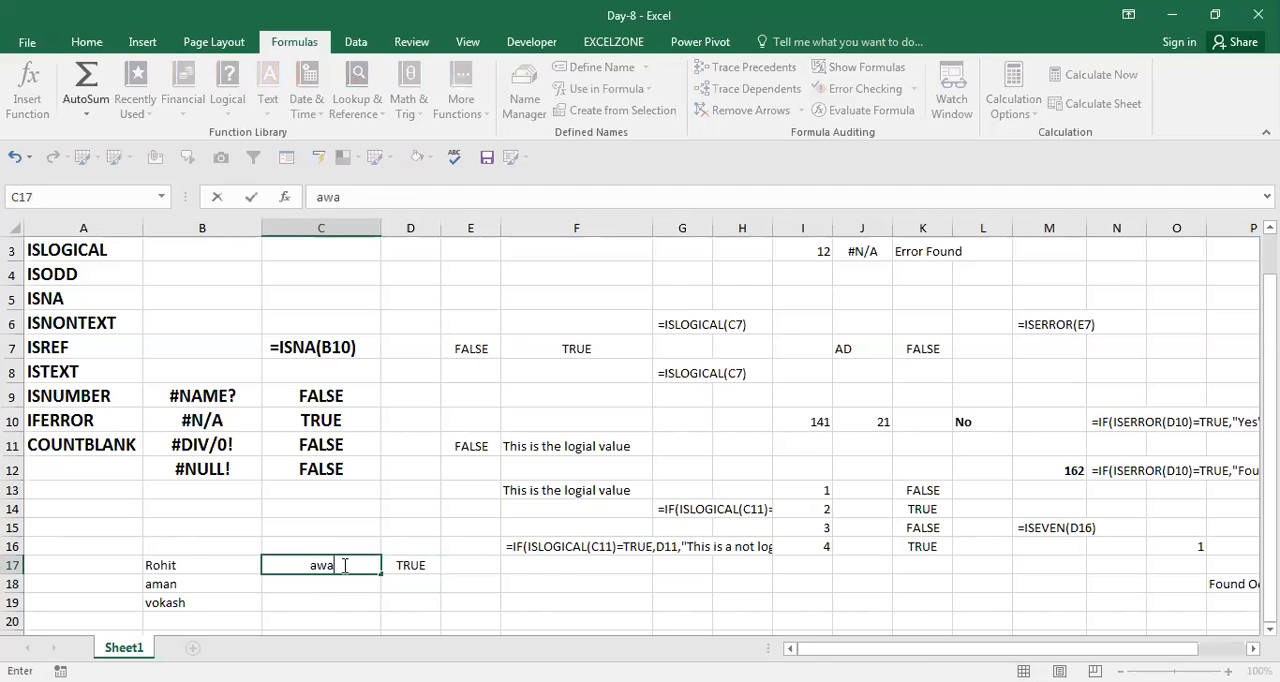
{"action": "key", "text": "Return"}
{"action": "key", "text": "Up"}
{"action": "key", "text": "Right"}
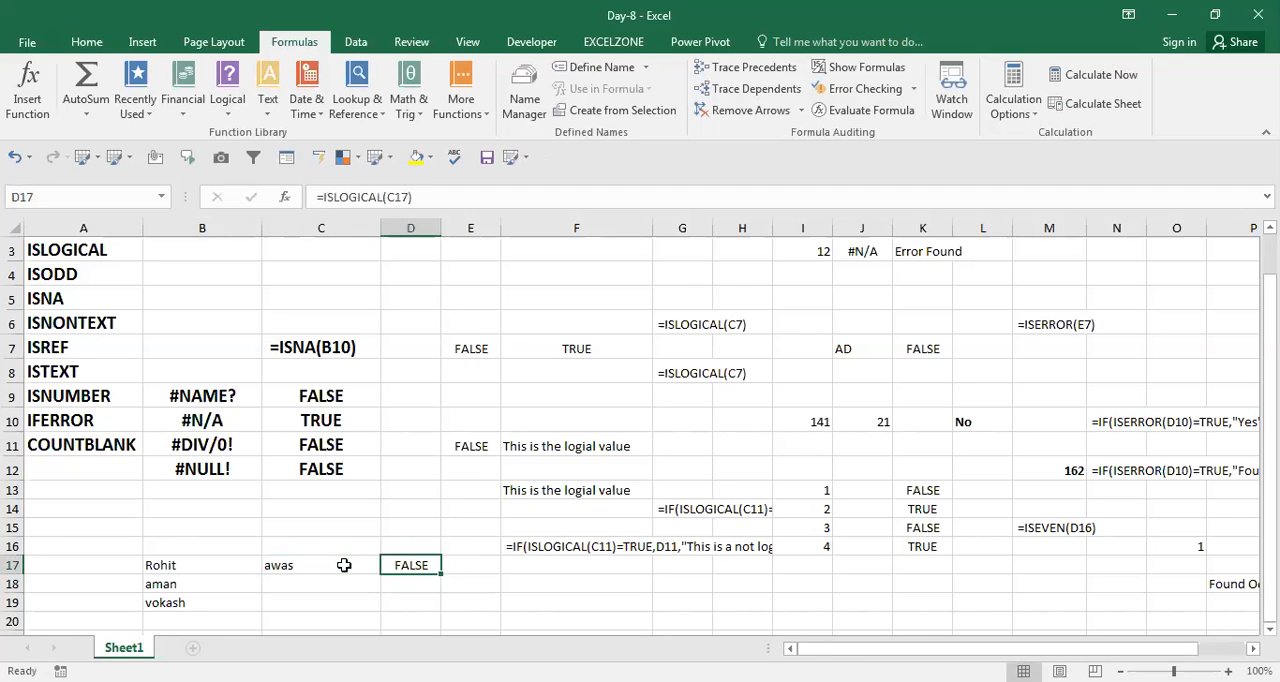
Set C17 to the number 141 and check the ISLOGICAL result in D17.
{"action": "left_click", "coordinate": [343, 565]}
{"action": "type", "text": "141"}
{"action": "key", "text": "Return"}
{"action": "key", "text": "Up"}
{"action": "key", "text": "Right"}
{"action": "key", "text": "Right"}
{"action": "key", "text": "Right"}
{"action": "key", "text": "Up"}
{"action": "key", "text": "Up"}
{"action": "key", "text": "Up"}
{"action": "key", "text": "Up"}
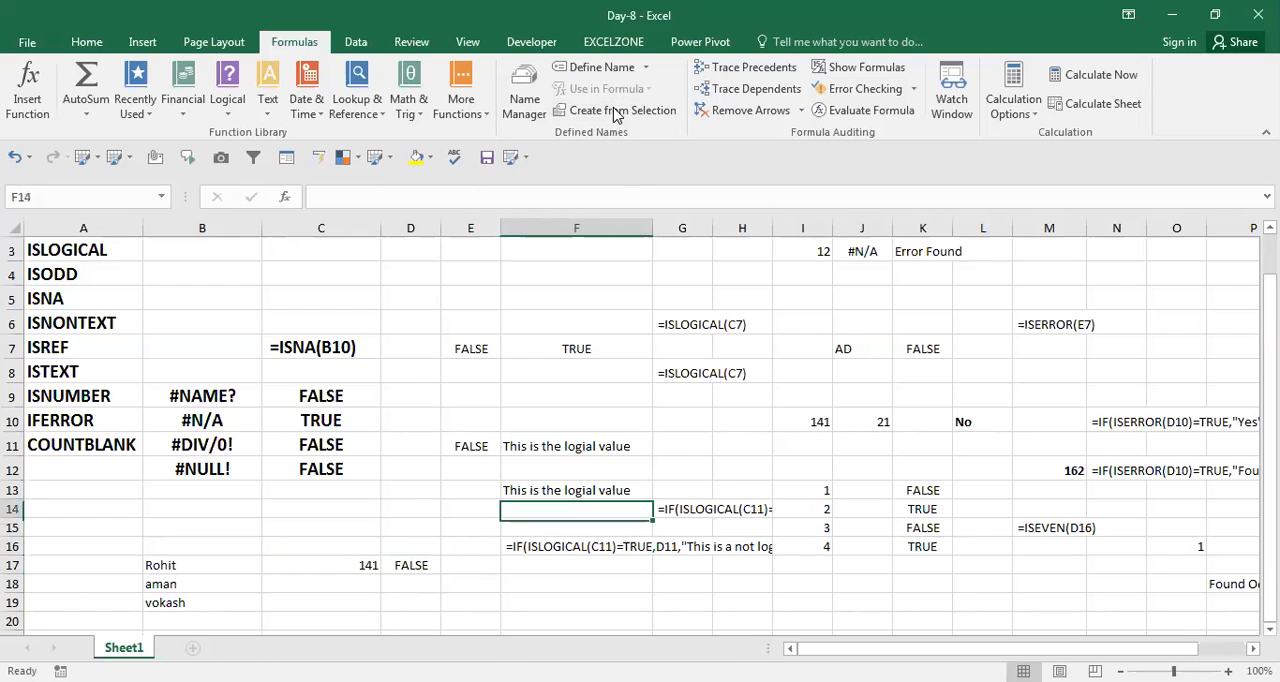
{"action": "key", "text": "Down"}
{"action": "key", "text": "Down"}
{"action": "key", "text": "Down"}
{"action": "key", "text": "Down"}
{"action": "key", "text": "Up"}
{"action": "key", "text": "Right"}
{"action": "key", "text": "Left"}
{"action": "key", "text": "Up"}
{"action": "key", "text": "Down"}
{"action": "key", "text": "Down"}
{"action": "key", "text": "Down"}
{"action": "key", "text": "Left"}
{"action": "key", "text": "Right"}
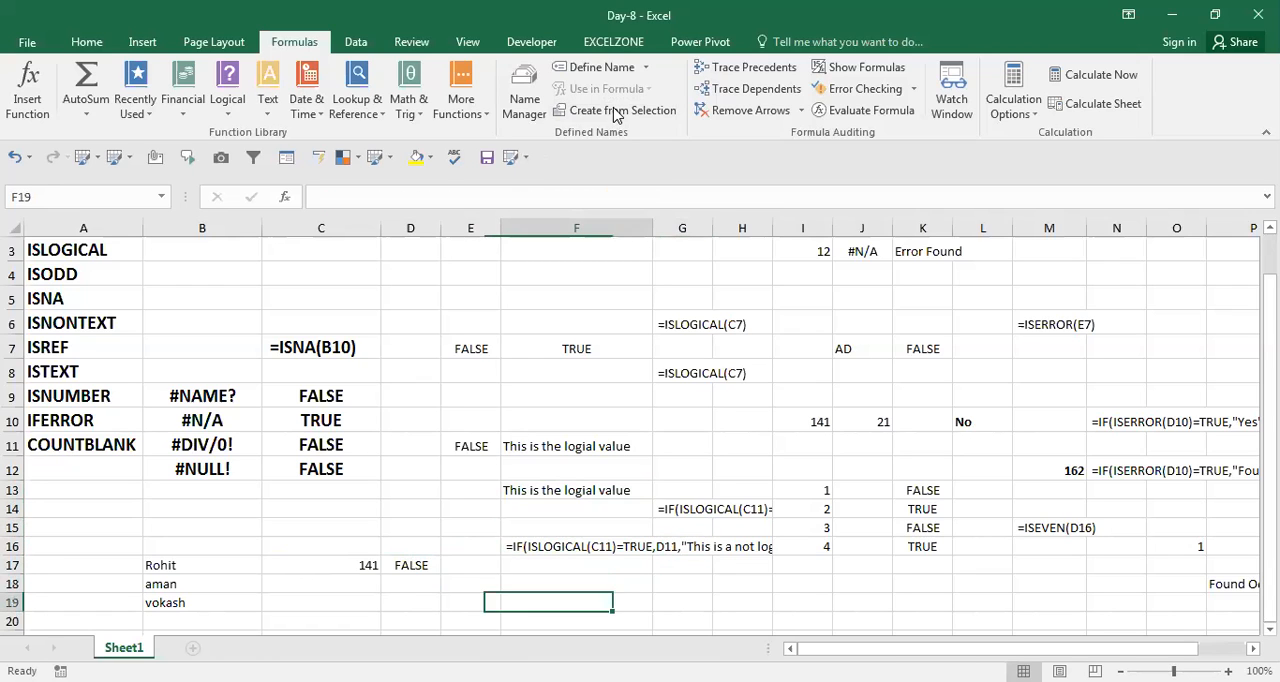
Examine the formula text in F16 and the IF with ISLOGICAL formula in F13, including the cells it references.
{"action": "key", "text": "Up"}
{"action": "key", "text": "Up"}
{"action": "key", "text": "Up"}
{"action": "key", "text": "Up"}
{"action": "key", "text": "Up"}
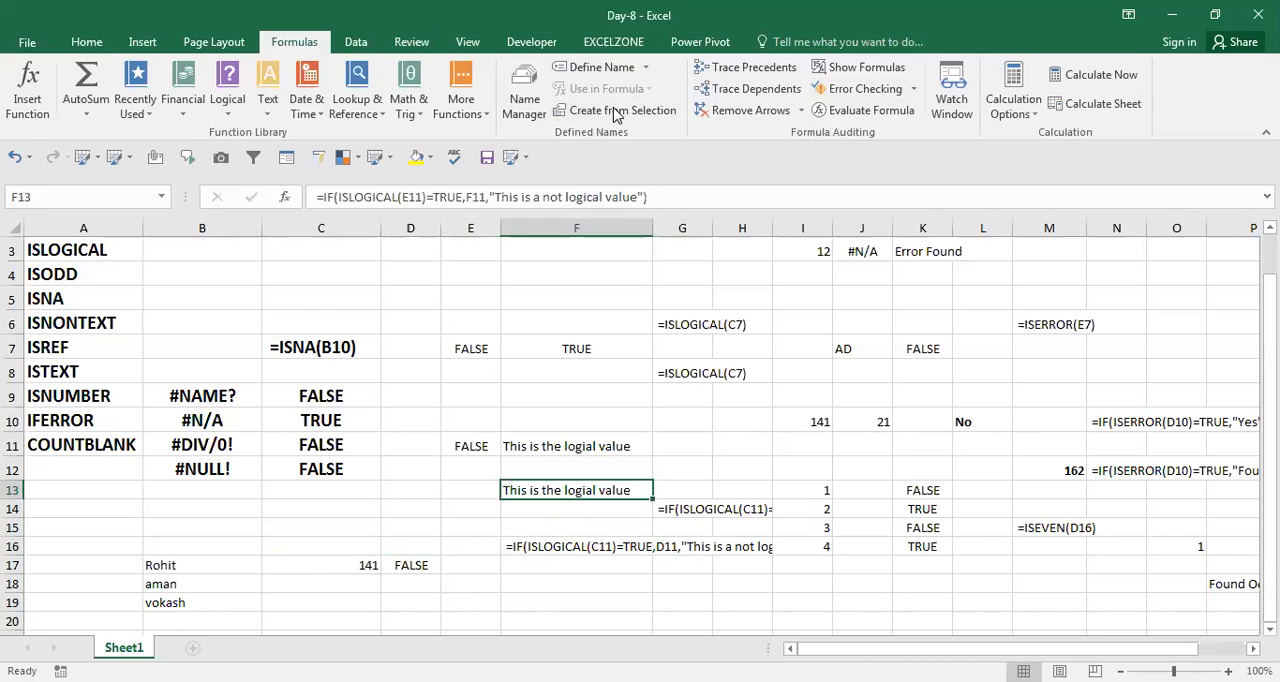
{"action": "key", "text": "Down"}
{"action": "key", "text": "Down"}
{"action": "key", "text": "Down"}
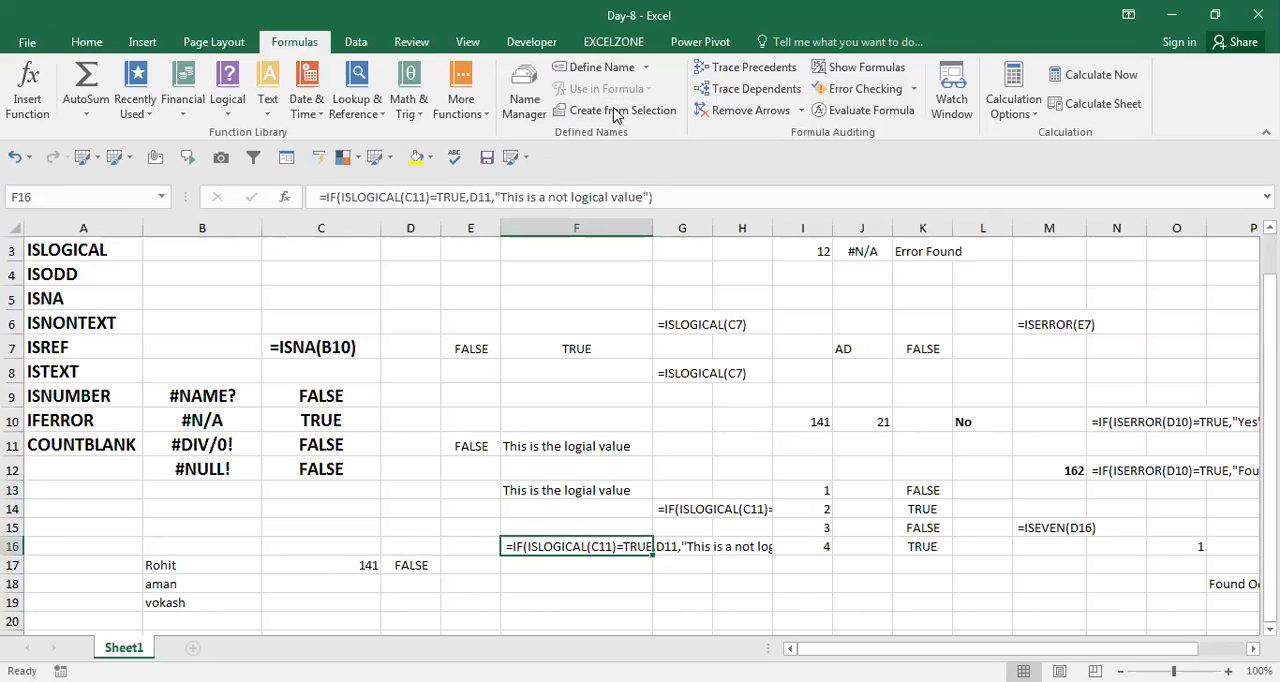
{"action": "key", "text": "F2"}
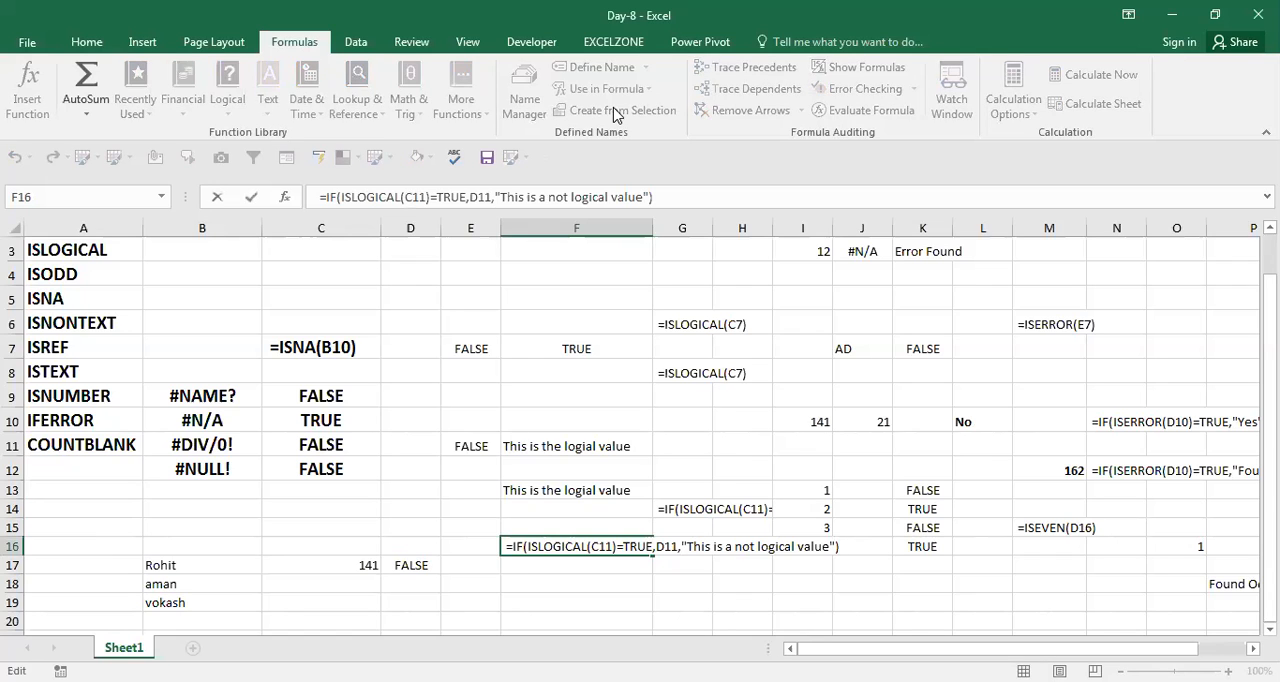
{"action": "key", "text": "Escape"}
{"action": "key", "text": "Up"}
{"action": "key", "text": "Up"}
{"action": "key", "text": "Up"}
{"action": "key", "text": "F2"}
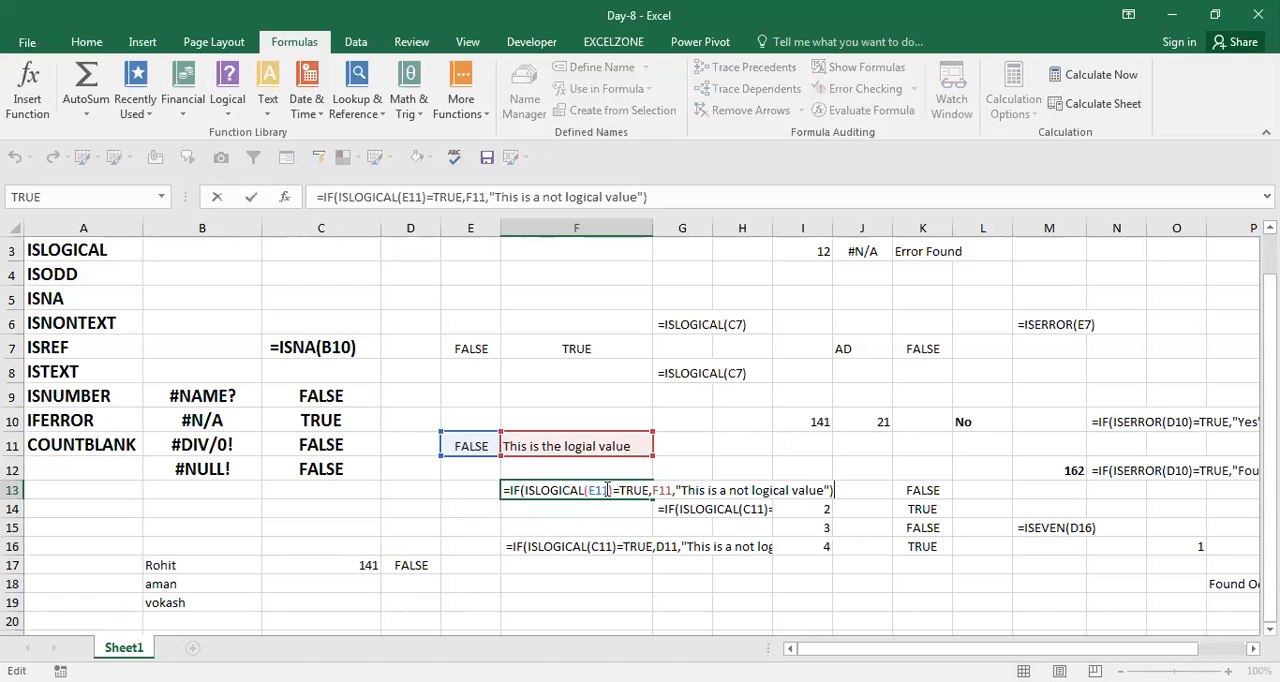
{"action": "key", "text": "ctrl+Return"}
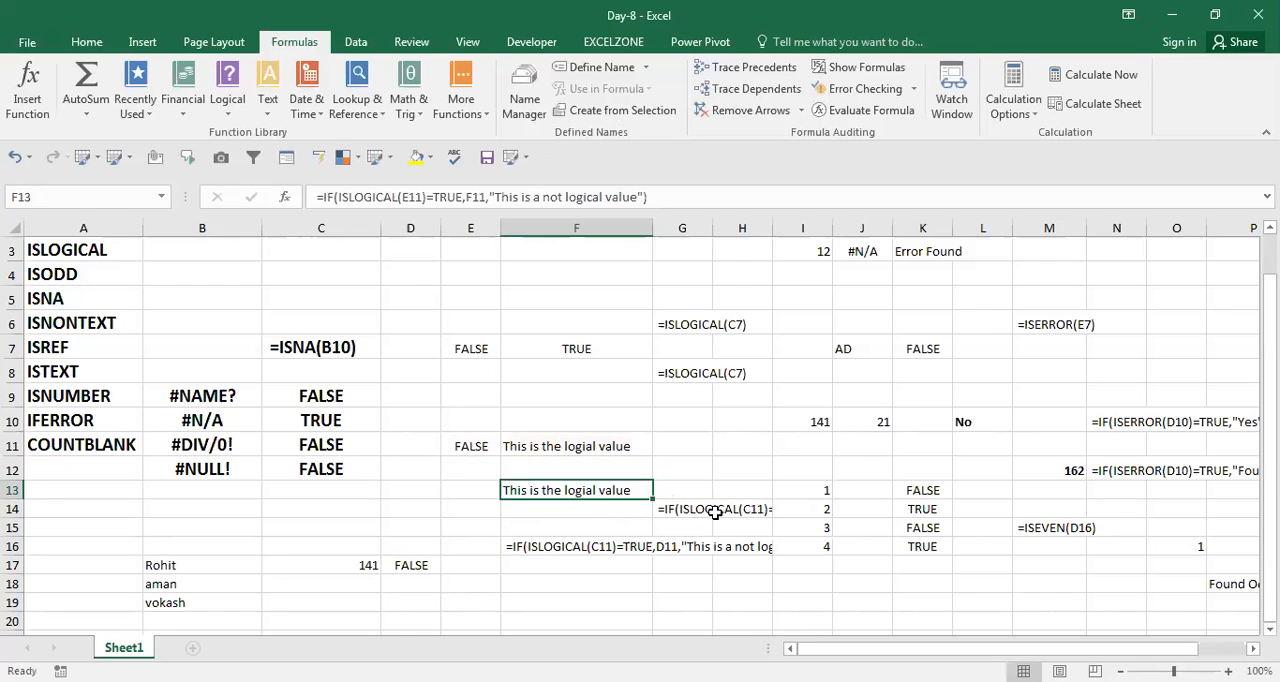
Replace the value in E11 with the text "sa5" and check the IF formula's result in F13.
{"action": "key", "text": "Up"}
{"action": "key", "text": "Up"}
{"action": "key", "text": "Left"}
{"action": "type", "text": "sa5"}
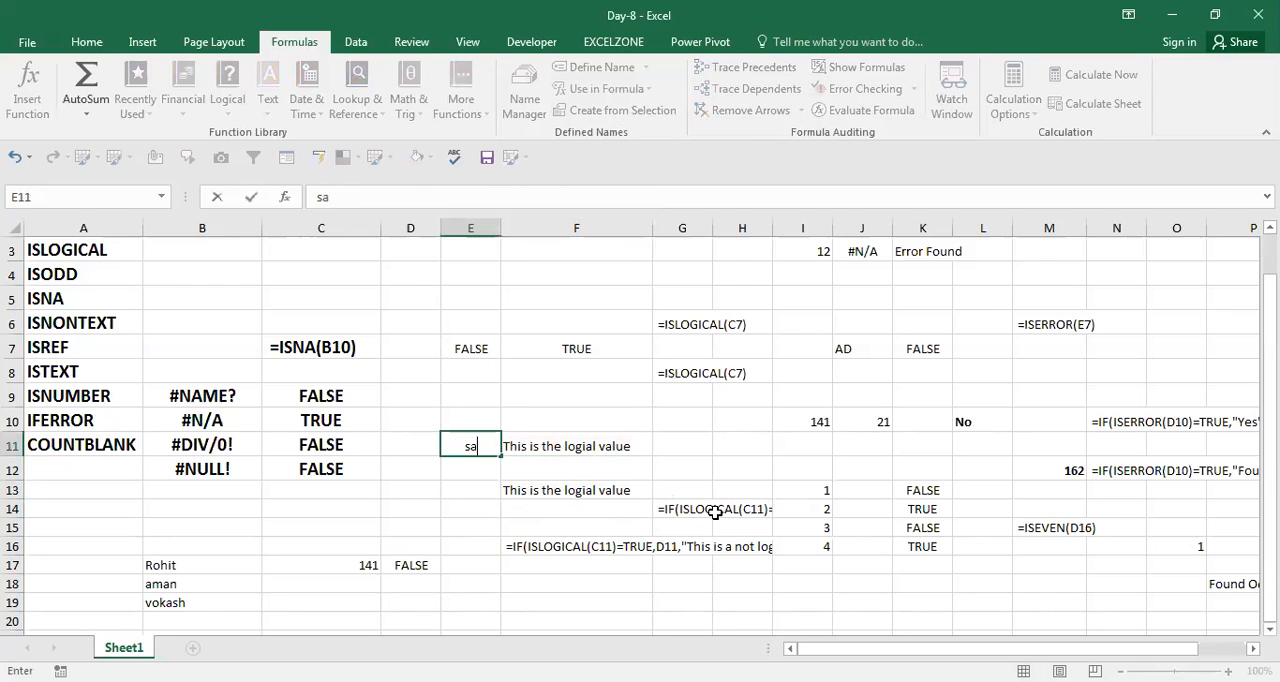
{"action": "key", "text": "Return"}
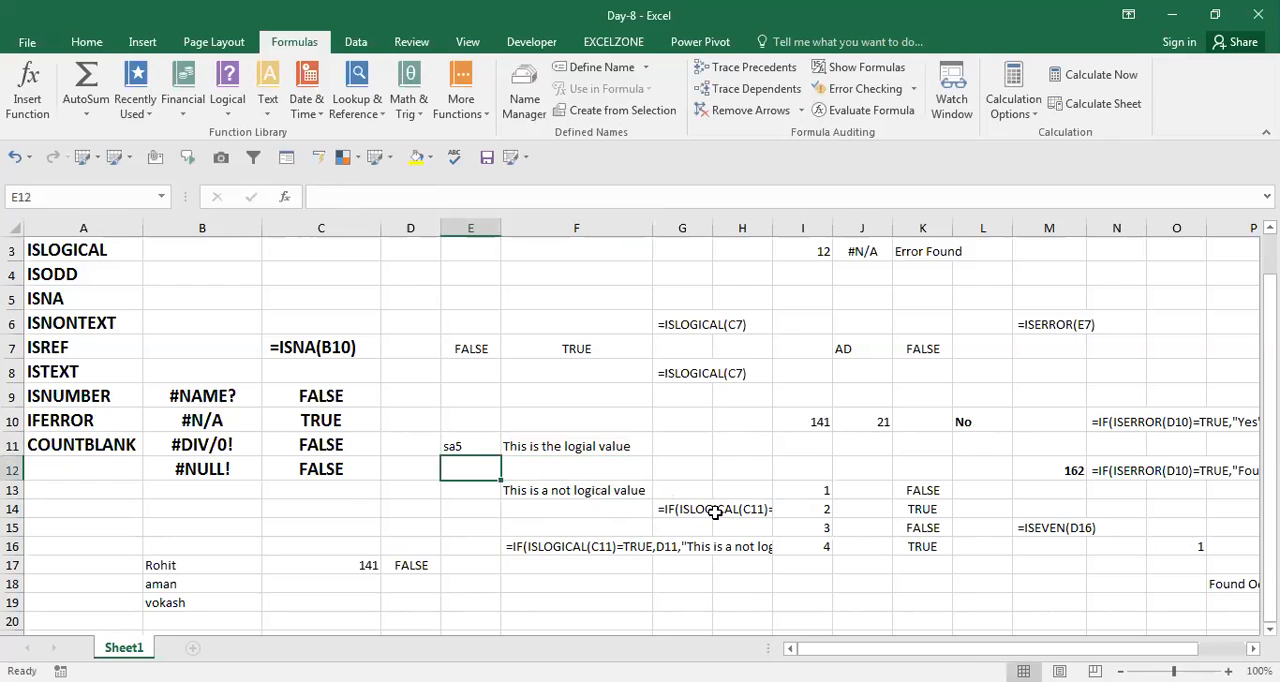
{"action": "key", "text": "Down"}
{"action": "key", "text": "Right"}
Set E11 to the logical value true and check the IF formula's result in F13.
{"action": "key", "text": "Up"}
{"action": "key", "text": "Left"}
{"action": "key", "text": "Up"}
{"action": "type", "text": "true"}
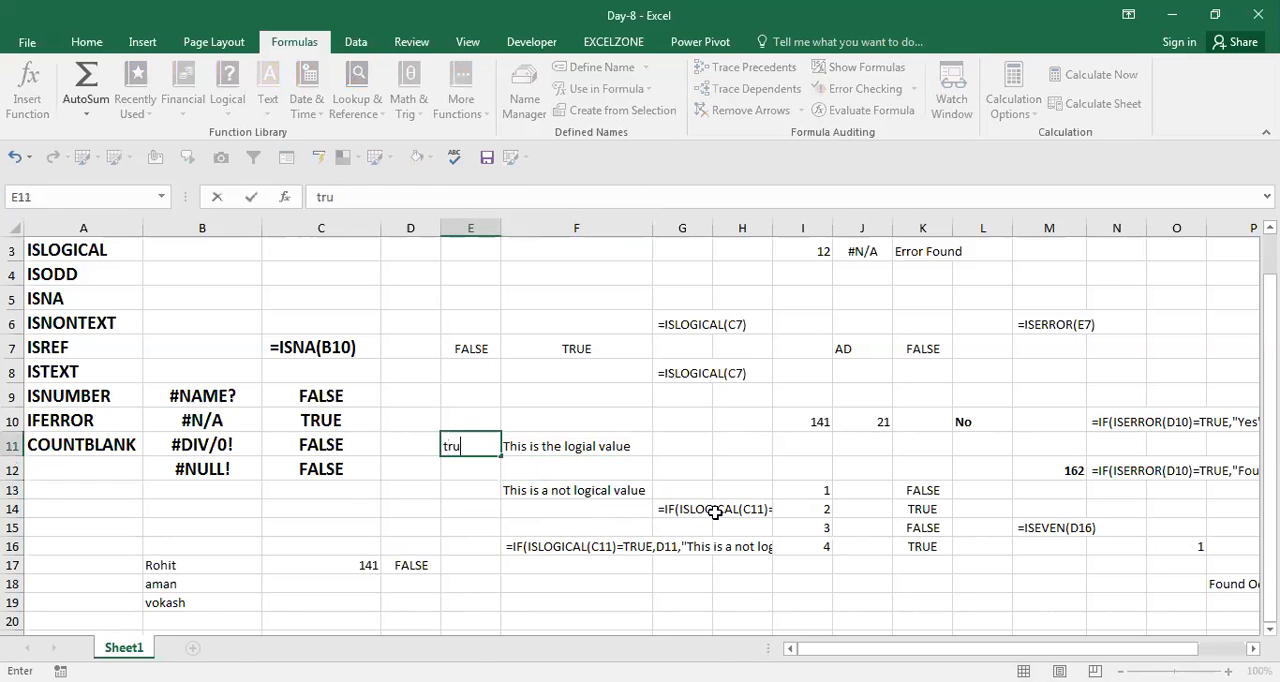
{"action": "key", "text": "Return"}
{"action": "key", "text": "Down"}
{"action": "key", "text": "Right"}
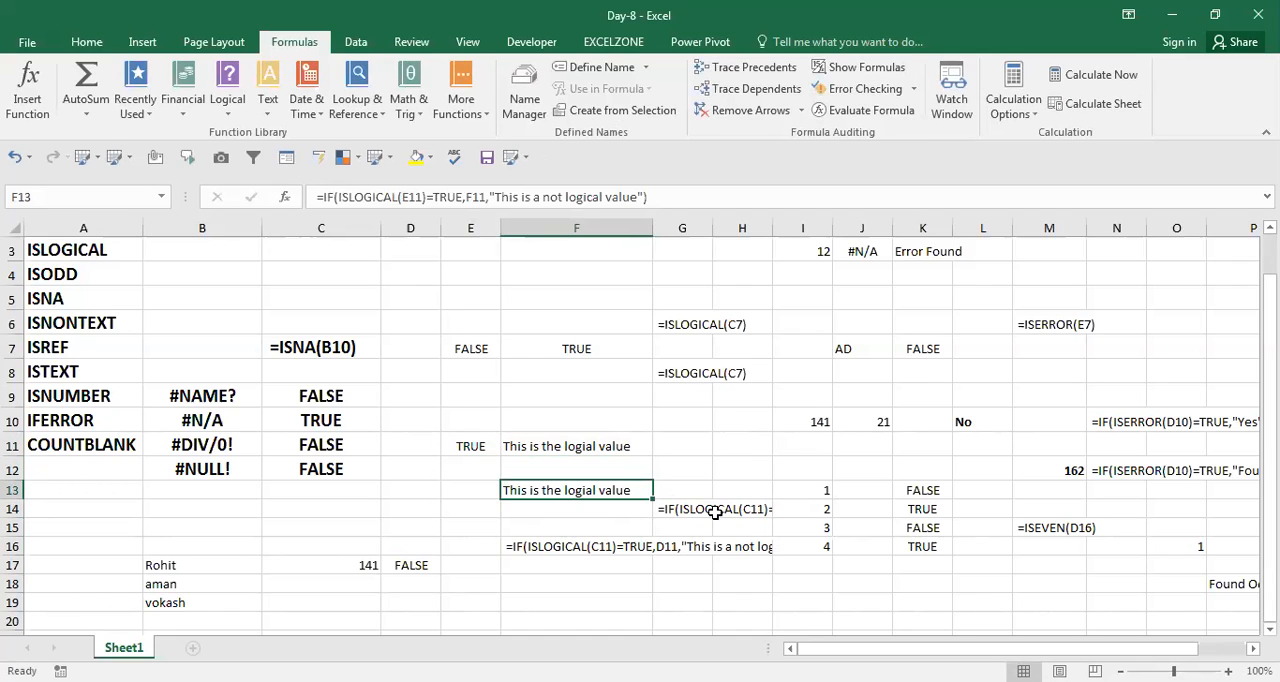
Compare the arguments of the IF formula in F13 with the formula text written in F16.
{"action": "key", "text": "F2"}
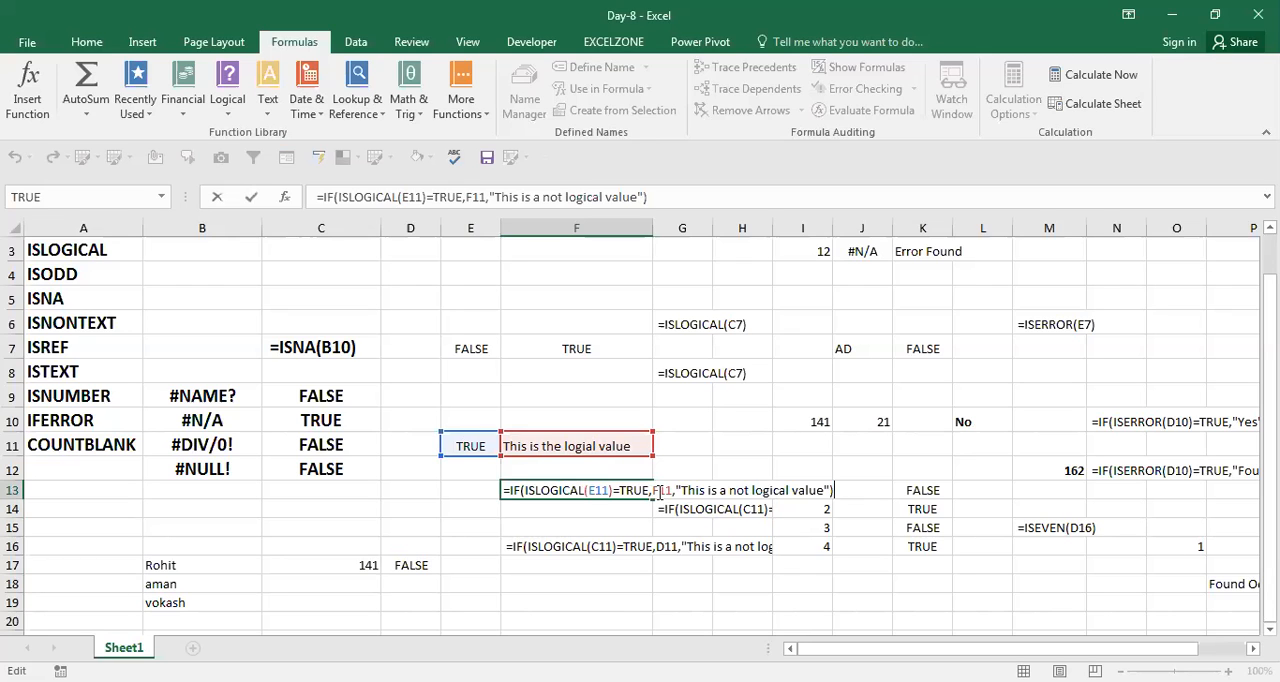
{"action": "key", "text": "ctrl+Return"}
{"action": "key", "text": "Down"}
{"action": "key", "text": "Down"}
{"action": "key", "text": "Up"}
{"action": "key", "text": "Up"}
{"action": "key", "text": "Up"}
{"action": "key", "text": "Right"}
{"action": "key", "text": "Left"}
{"action": "key", "text": "Down"}
{"action": "key", "text": "Up"}
{"action": "key", "text": "Up"}
{"action": "key", "text": "Down"}
{"action": "key", "text": "Down"}
{"action": "key", "text": "F2"}
{"action": "key", "text": "Return"}
{"action": "key", "text": "Down"}
{"action": "key", "text": "Down"}
{"action": "key", "text": "F2"}
{"action": "key", "text": "Escape"}
{"action": "key", "text": "F2"}
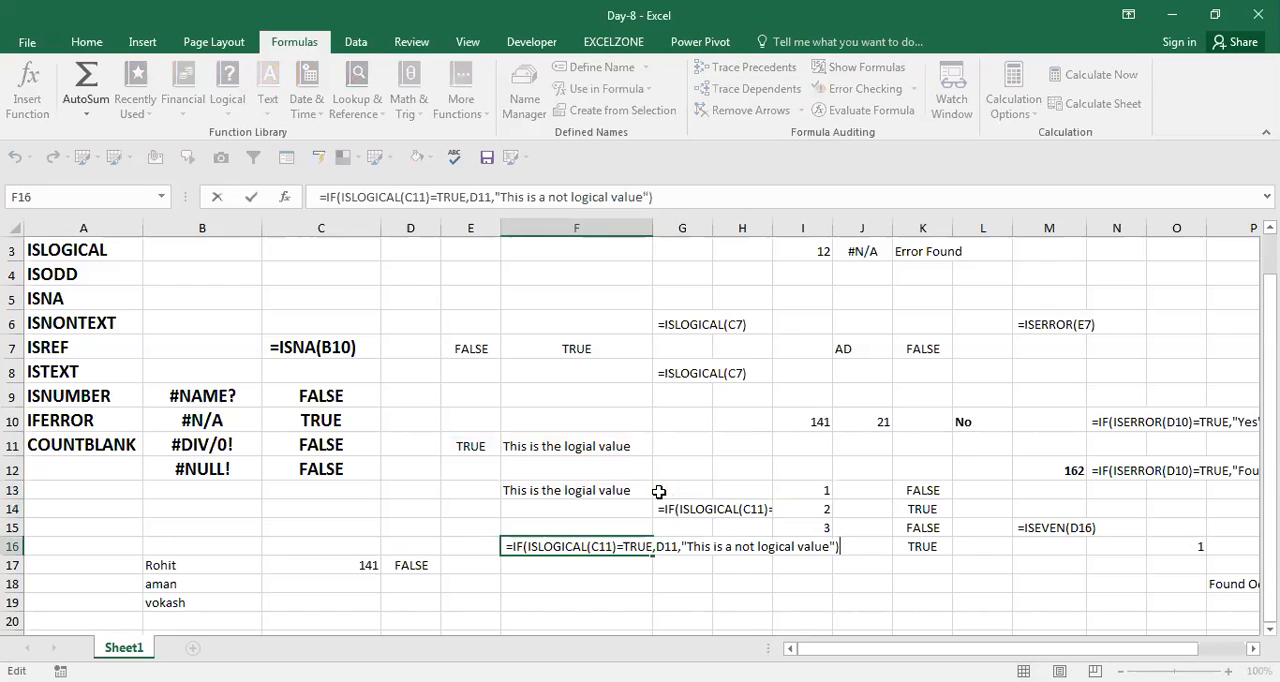
{"action": "key", "text": "Escape"}
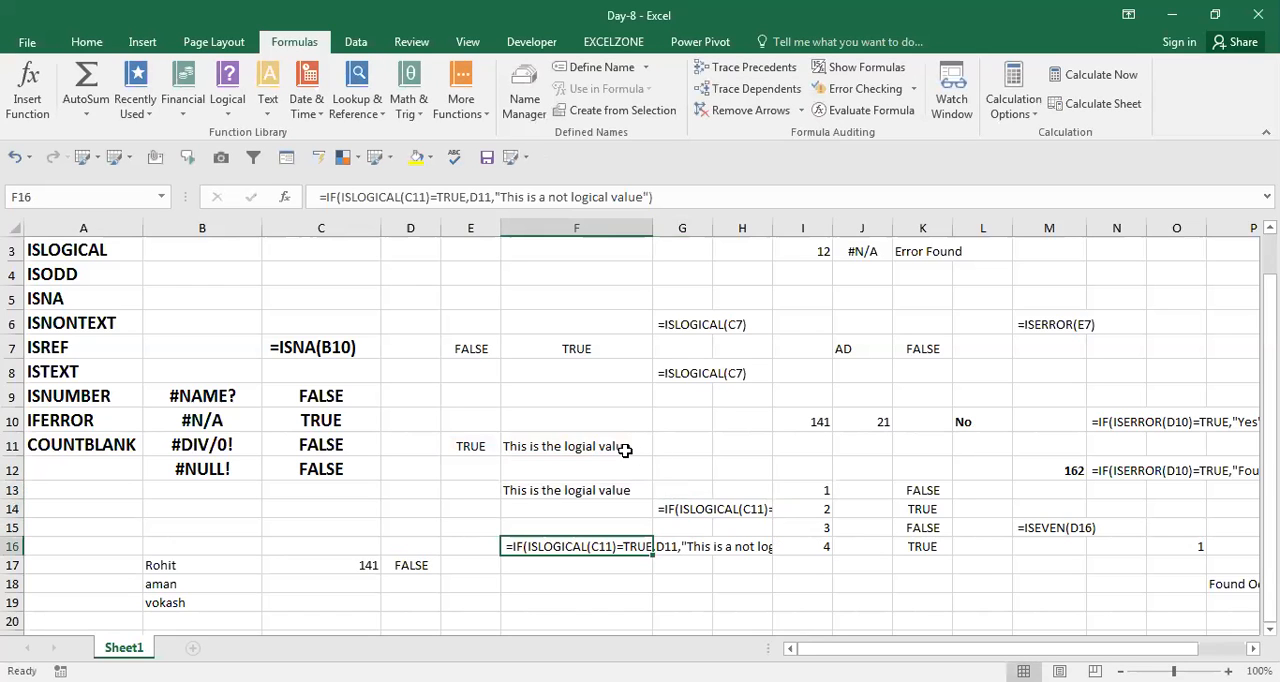
{"action": "left_click", "coordinate": [575, 472]}
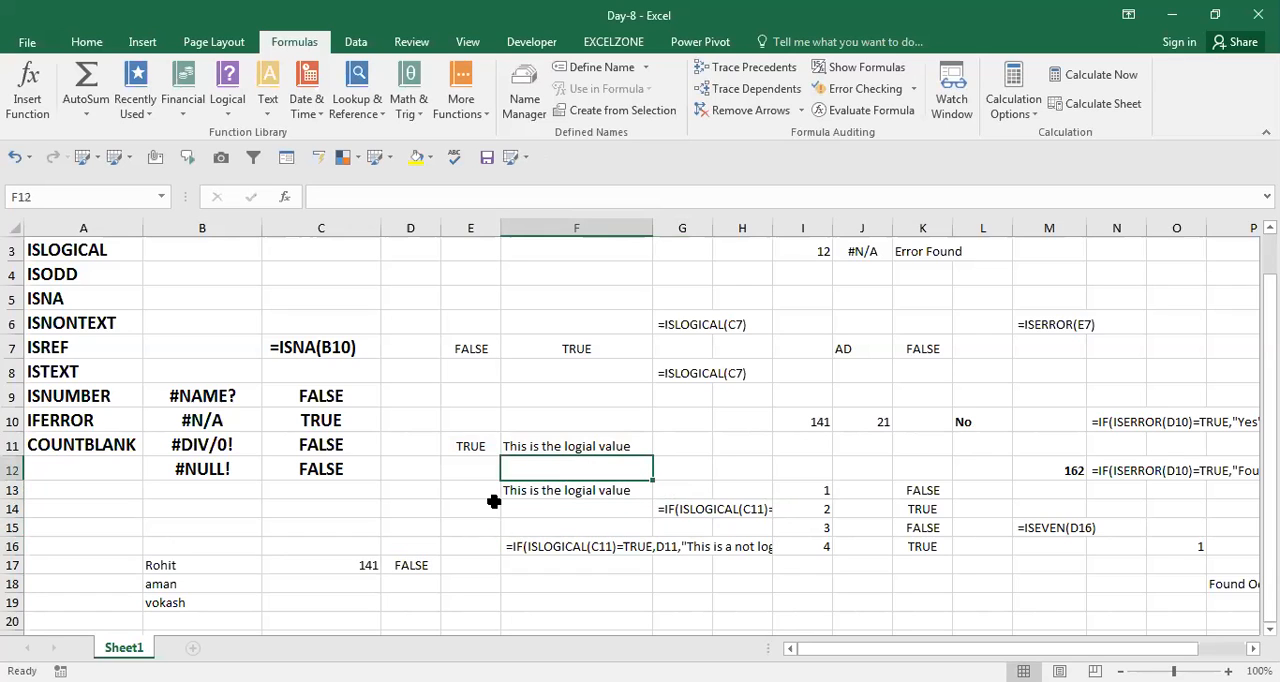
{"action": "key", "text": "Left"}
{"action": "key", "text": "Left"}
{"action": "key", "text": "Left"}
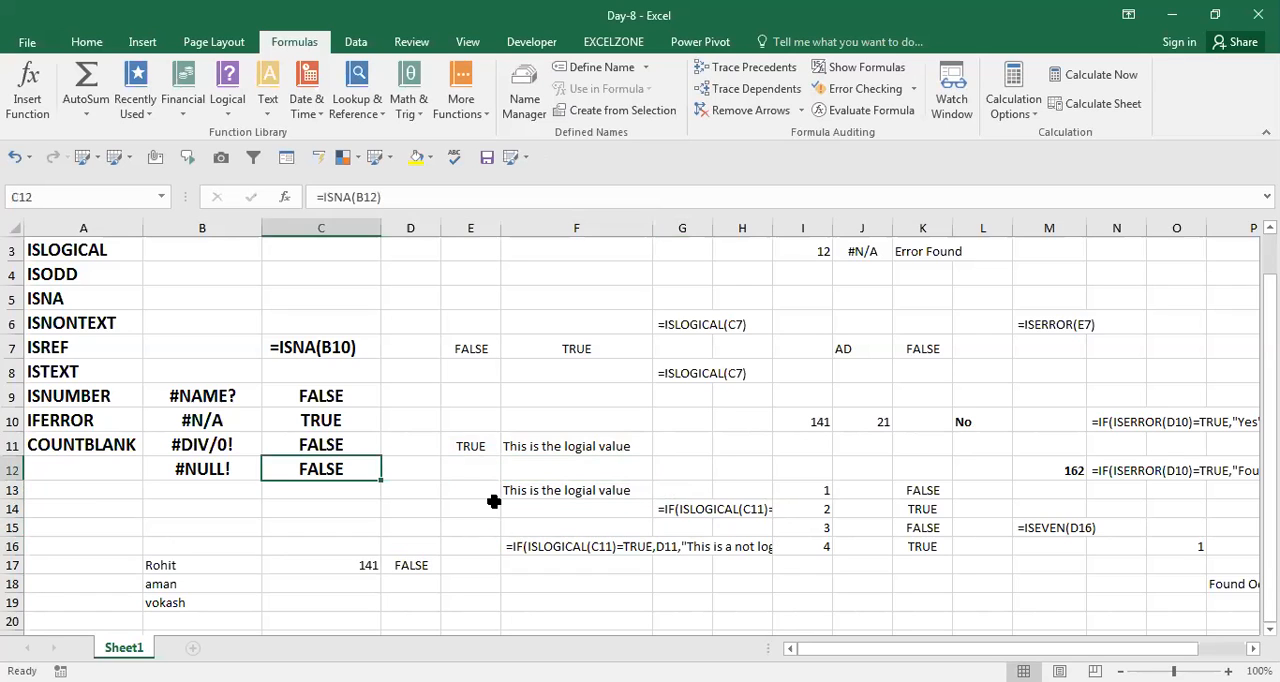
{"action": "key", "text": "Left"}
{"action": "key", "text": "Left"}
{"action": "key", "text": "Up"}
{"action": "key", "text": "Up"}
{"action": "key", "text": "Up"}
{"action": "key", "text": "Up"}
{"action": "key", "text": "Up"}
{"action": "key", "text": "Up"}
{"action": "key", "text": "Up"}
{"action": "key", "text": "Up"}
{"action": "key", "text": "Up"}
{"action": "key", "text": "Up"}
{"action": "key", "text": "Up"}
{"action": "key", "text": "Down"}
{"action": "key", "text": "Down"}
{"action": "key", "text": "Down"}
{"action": "key", "text": "Down"}
{"action": "key", "text": "Down"}
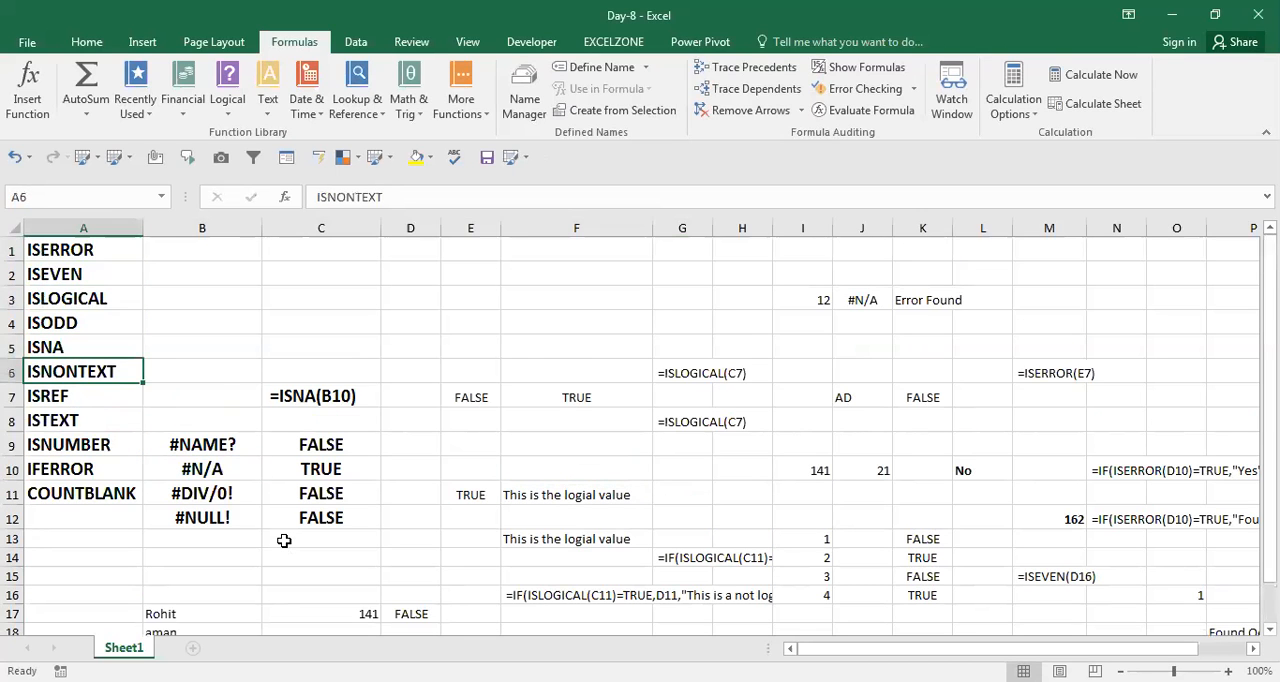
{"action": "key", "text": "Right"}
{"action": "key", "text": "Right"}
{"action": "key", "text": "Up"}
Enter the formula =ISNONTEXT(B5) in cell C5 of the ISNA row.
{"action": "key", "text": "Up"}
{"action": "key", "text": "Left"}
{"action": "key", "text": "Left"}
{"action": "key", "text": "Right"}
{"action": "key", "text": "Down"}
{"action": "key", "text": "Right"}
{"action": "key", "text": "Left"}
{"action": "key", "text": "Left"}
{"action": "key", "text": "Down"}
{"action": "key", "text": "Right"}
{"action": "key", "text": "Up"}
{"action": "key", "text": "Right"}
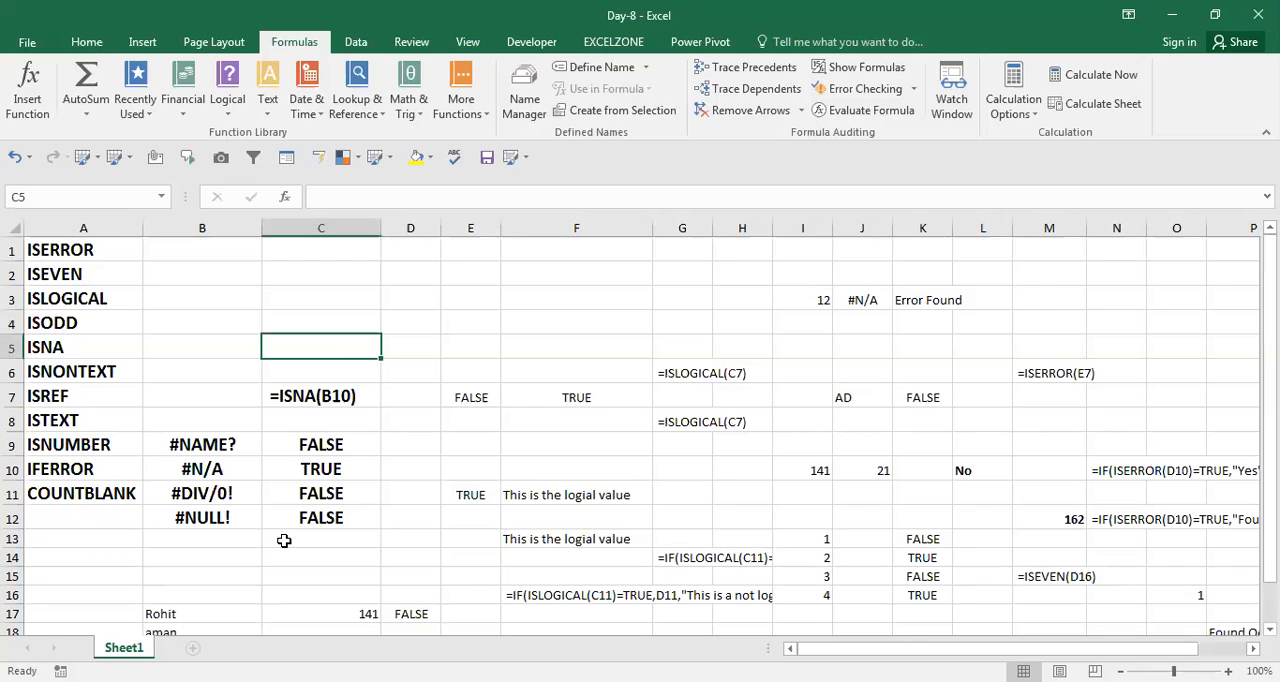
{"action": "type", "text": "="}
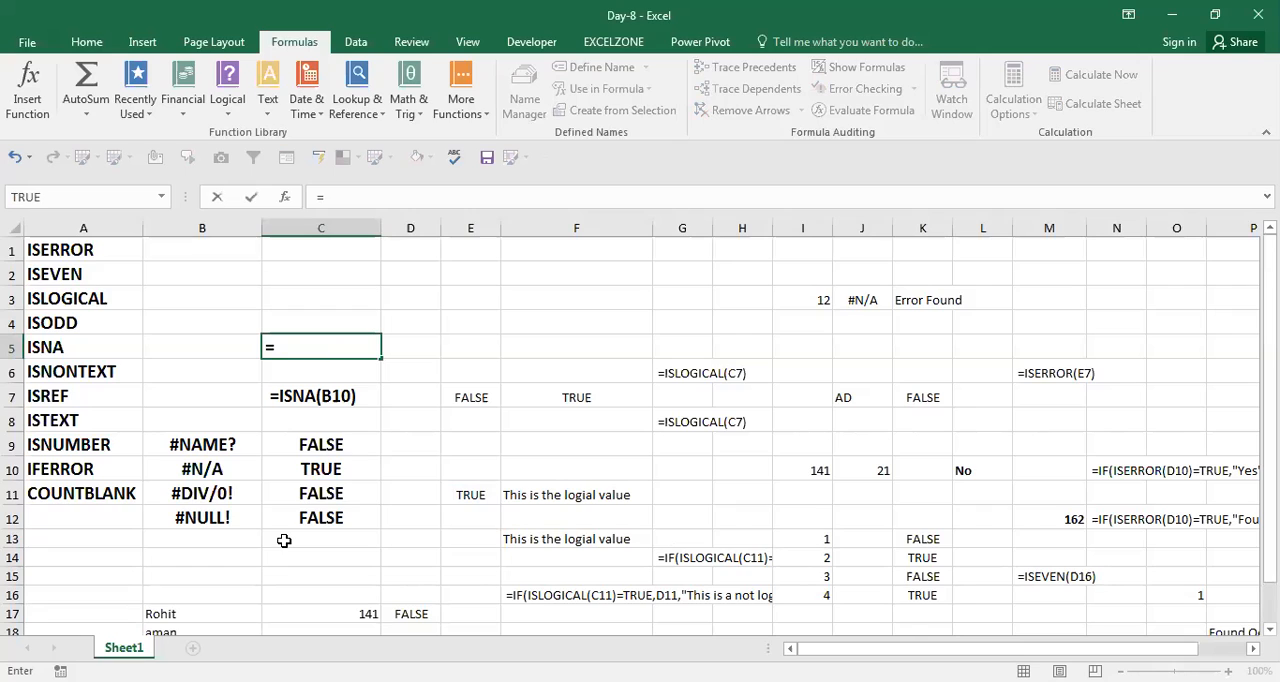
{"action": "type", "text": "ISNONTEXT("}
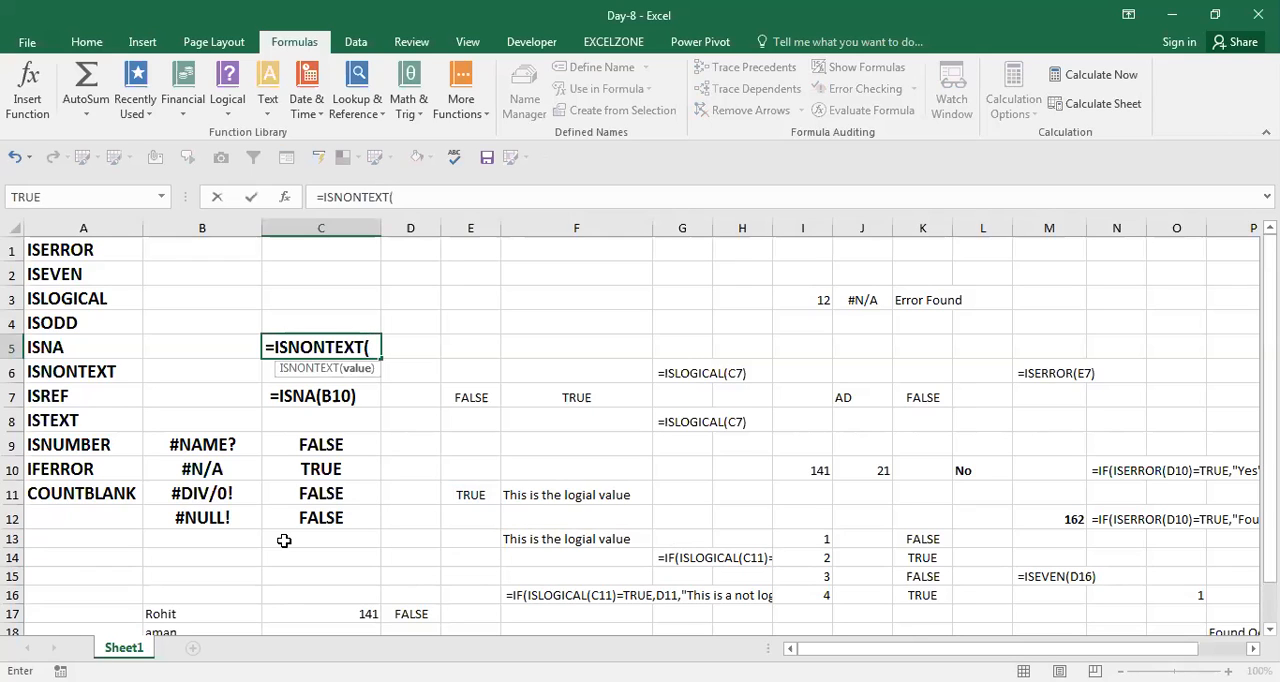
{"action": "key", "text": "Left"}
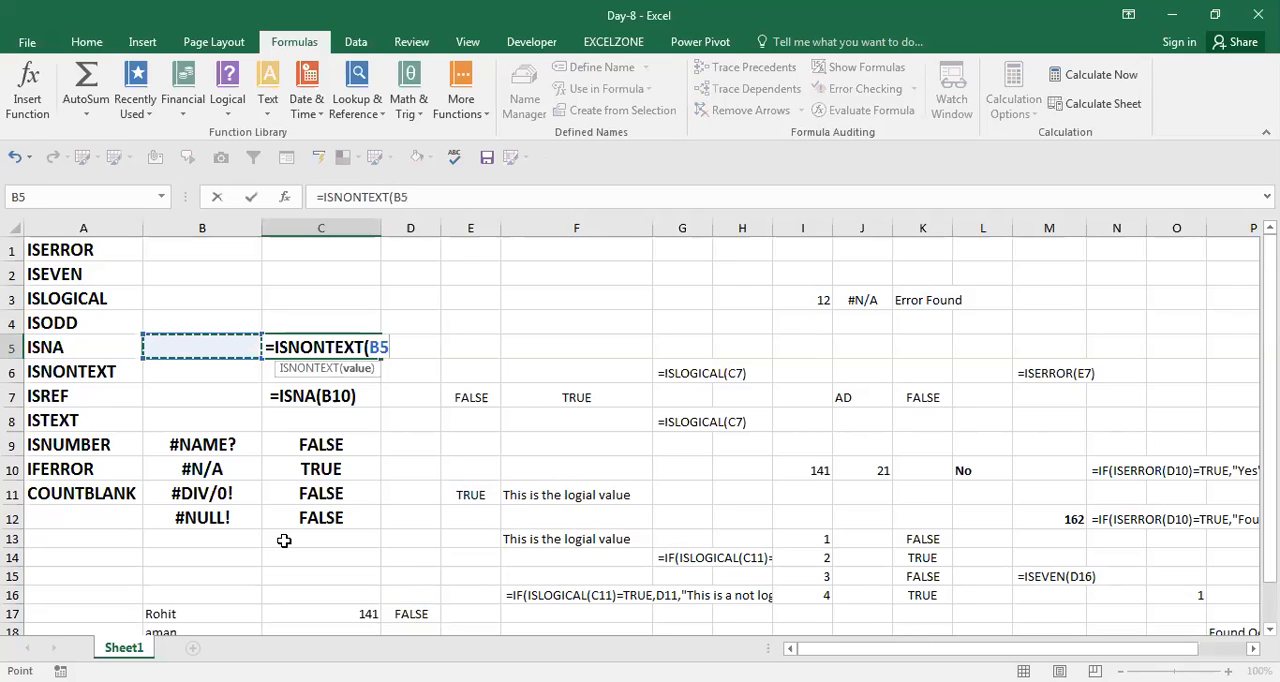
{"action": "type", "text": ")"}
{"action": "key", "text": "Return"}
{"action": "key", "text": "Up"}
{"action": "key", "text": "Left"}
{"action": "key", "text": "Right"}
{"action": "type", "text": "1"}
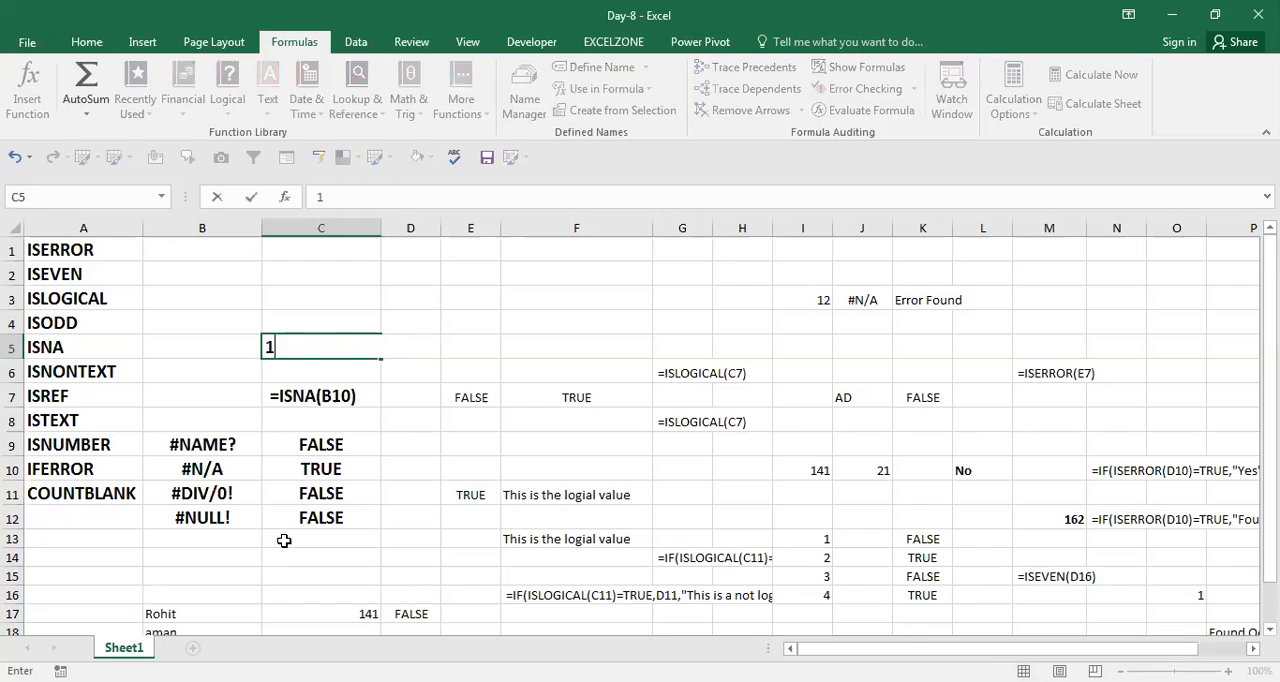
{"action": "key", "text": "Left"}
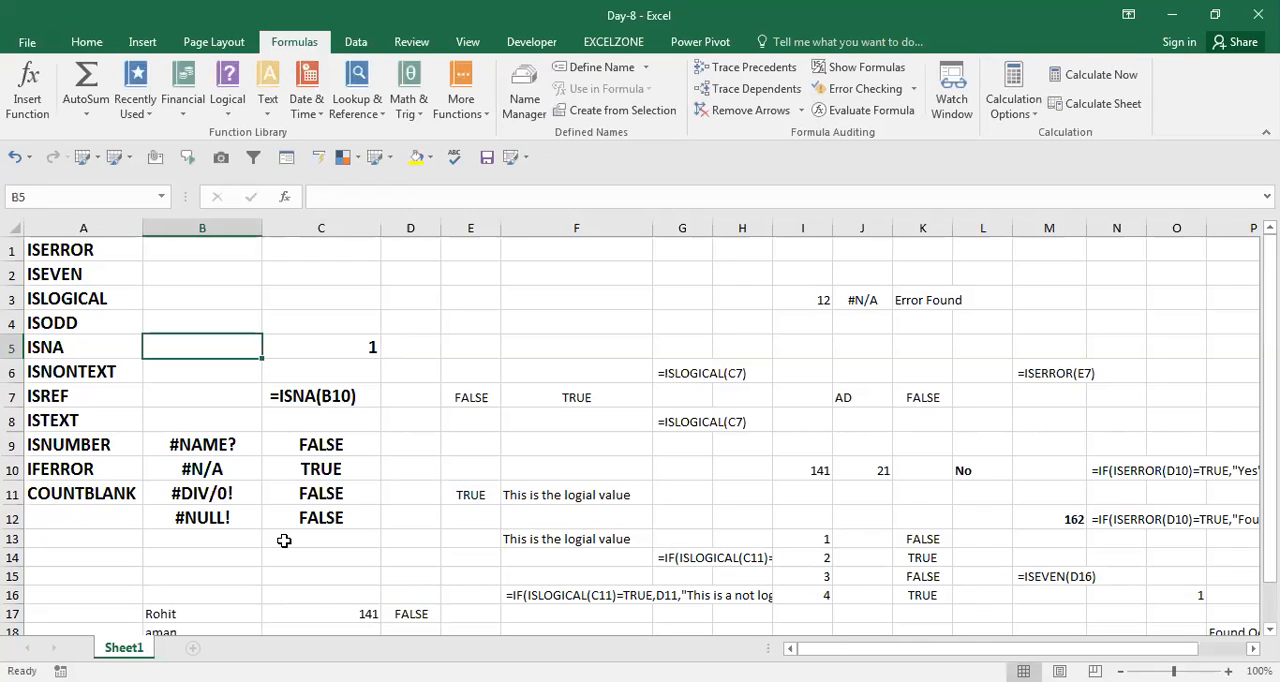
{"action": "type", "text": "12\\"}
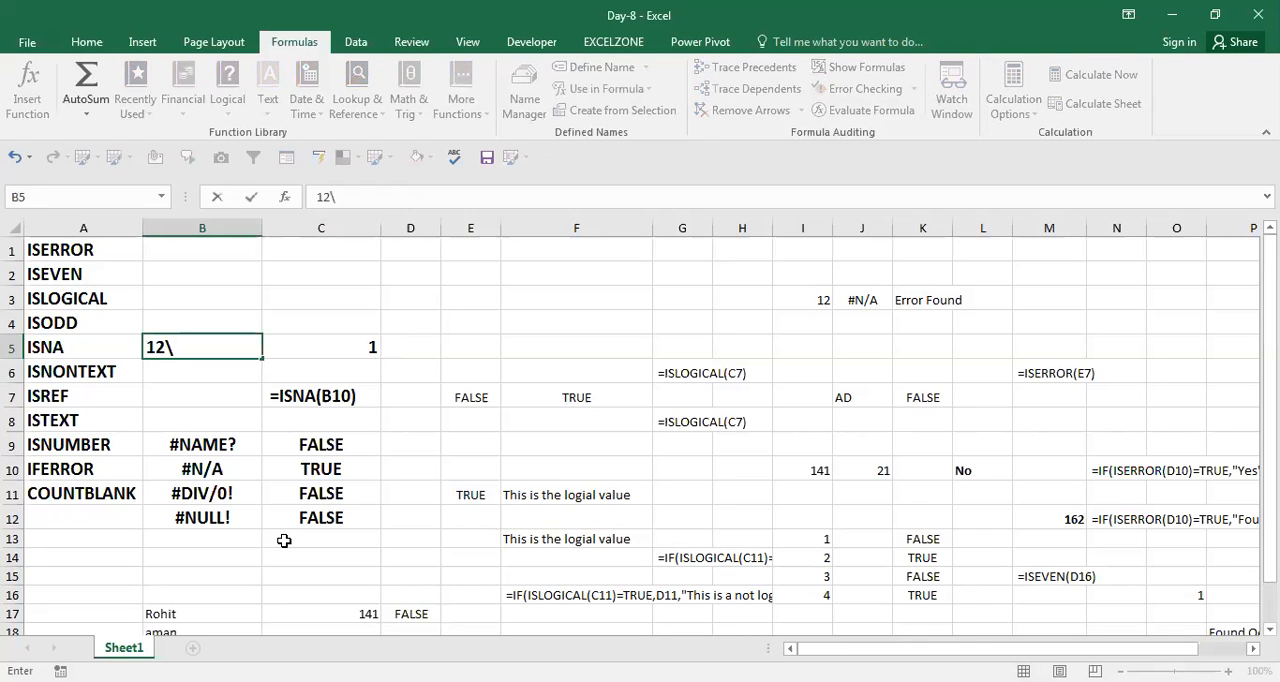
{"action": "key", "text": "BackSpace"}
{"action": "key", "text": "Return"}
{"action": "key", "text": "Up"}
{"action": "key", "text": "Right"}
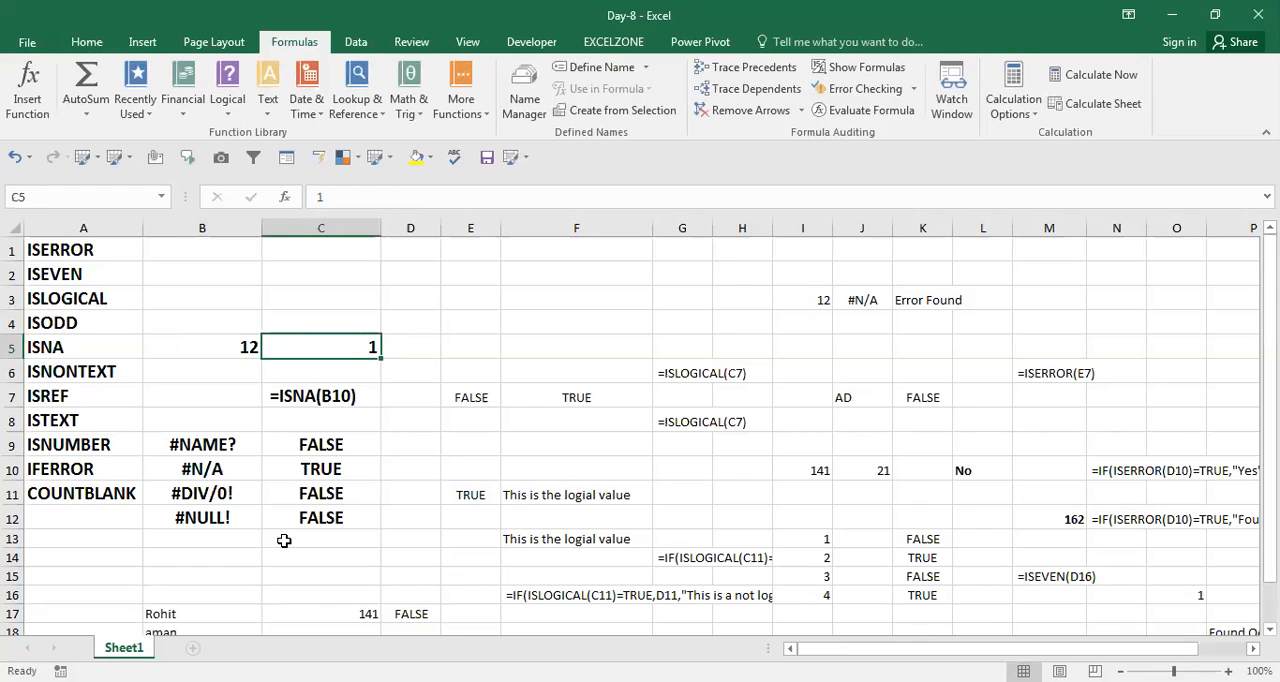
{"action": "key", "text": "ctrl+z"}
{"action": "key", "text": "ctrl+z"}
Enter the number 12 in B5 to test the ISNONTEXT formula.
{"action": "key", "text": "Left"}
{"action": "type", "text": "12"}
{"action": "key", "text": "Return"}
{"action": "key", "text": "Up"}
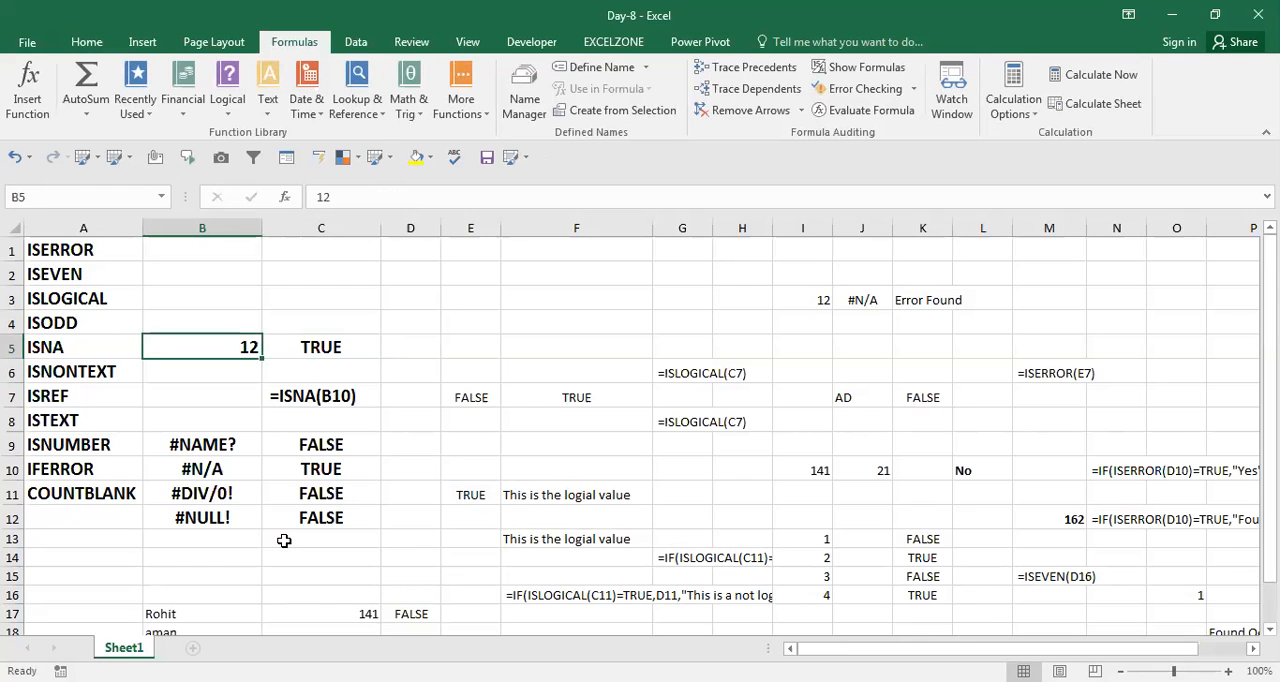
Replace the value in B5 with the text "aas" and check the ISNONTEXT formula and its result in C5.
{"action": "type", "text": "aas"}
{"action": "key", "text": "Return"}
{"action": "key", "text": "Up"}
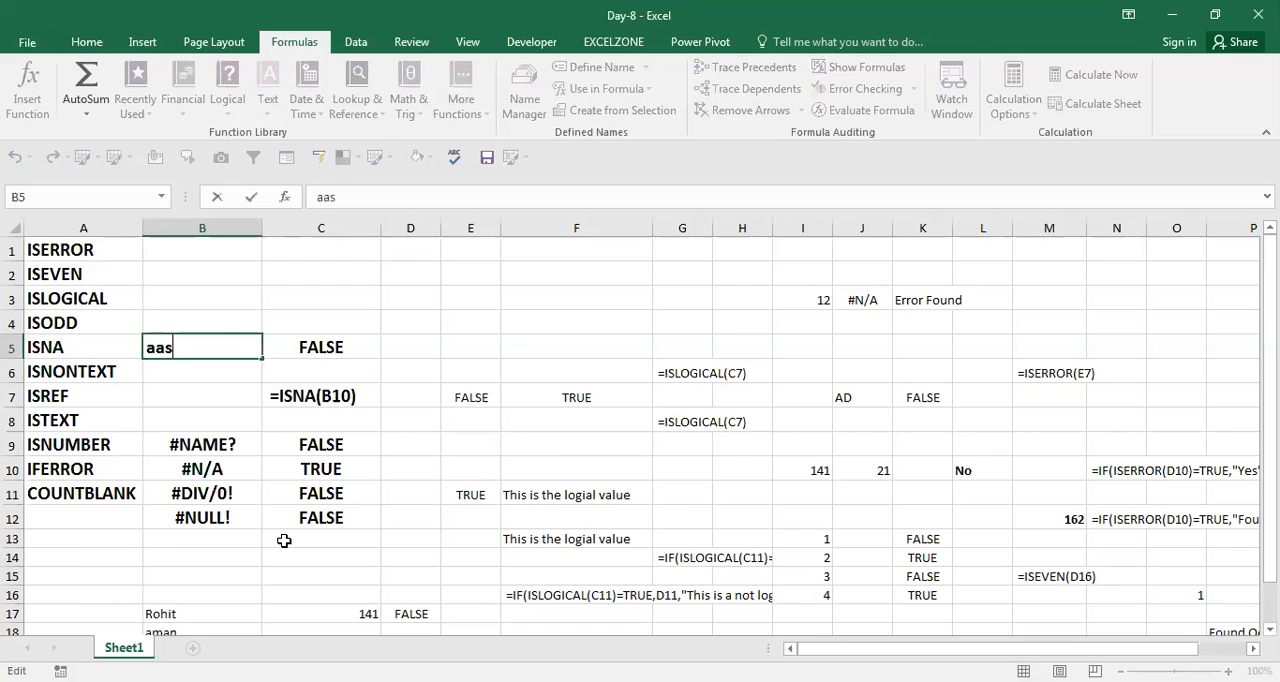
{"action": "key", "text": "Right"}
{"action": "key", "text": "Left"}
{"action": "key", "text": "Right"}
{"action": "key", "text": "F2"}
{"action": "key", "text": "Escape"}
{"action": "key", "text": "Left"}
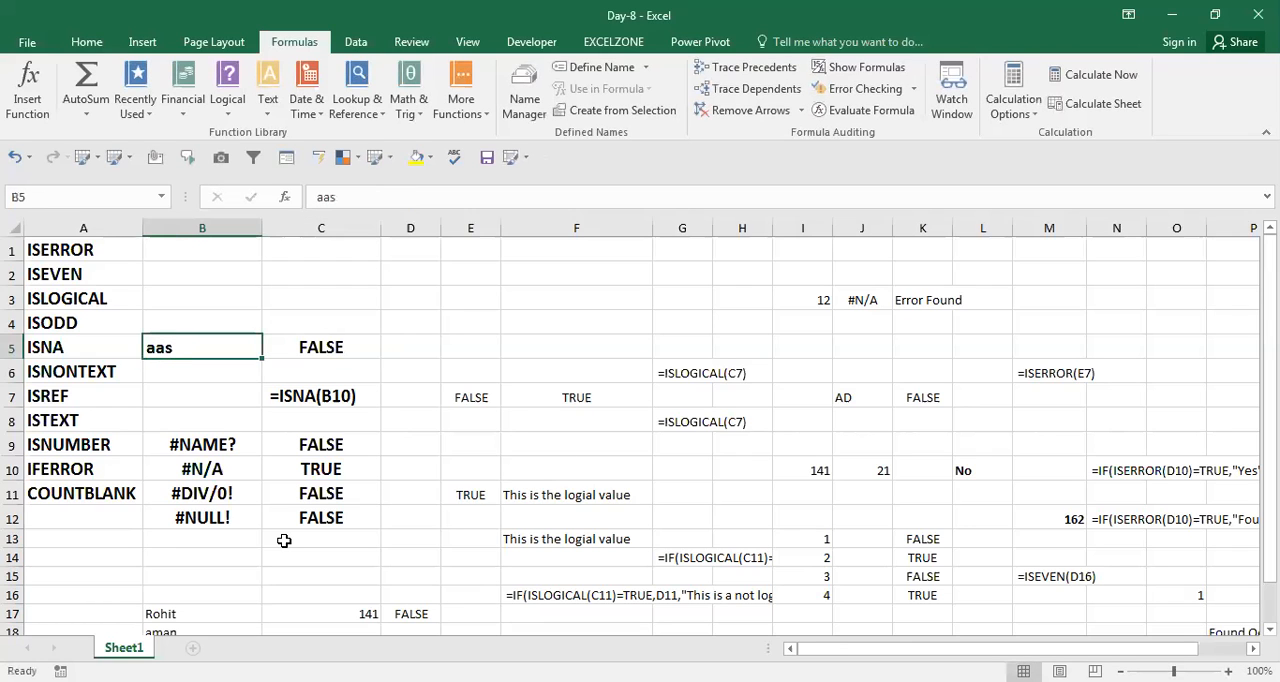
{"action": "key", "text": "Right"}
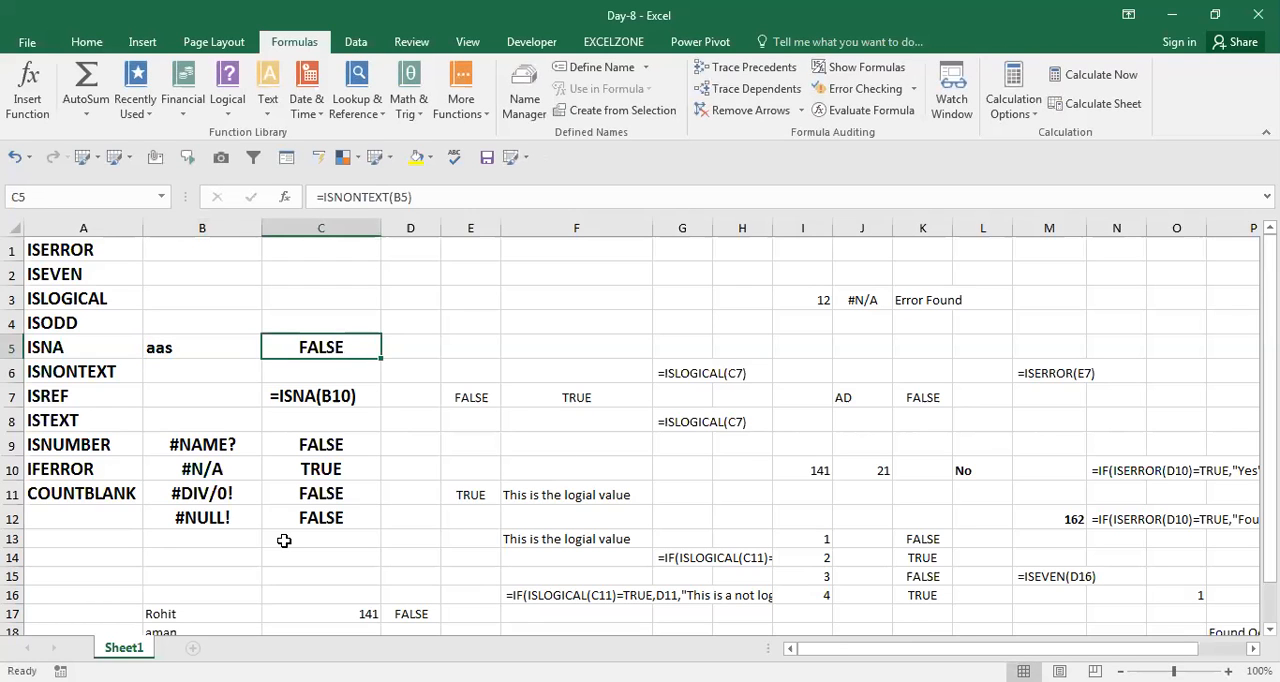
Test the ISNONTEXT formula with the number 141 in B5, followed by the text "as".
{"action": "key", "text": "Left"}
{"action": "type", "text": "141"}
{"action": "key", "text": "Return"}
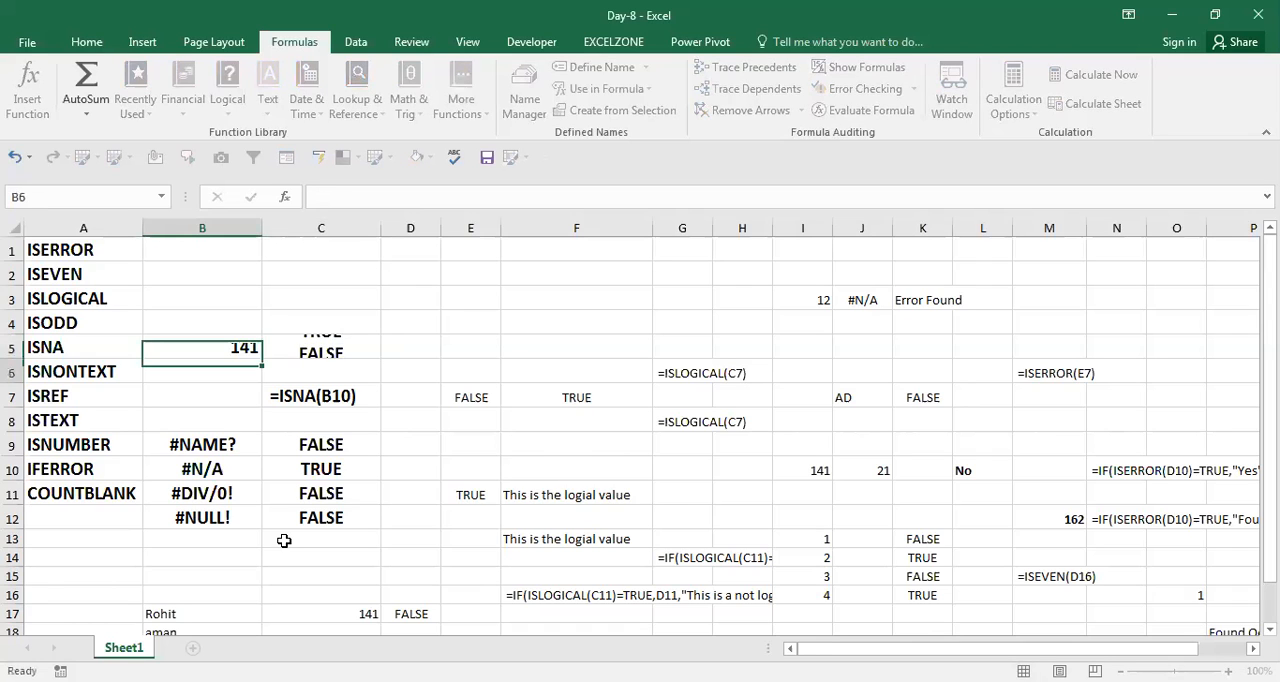
{"action": "key", "text": "Up"}
{"action": "type", "text": "as"}
{"action": "key", "text": "Return"}
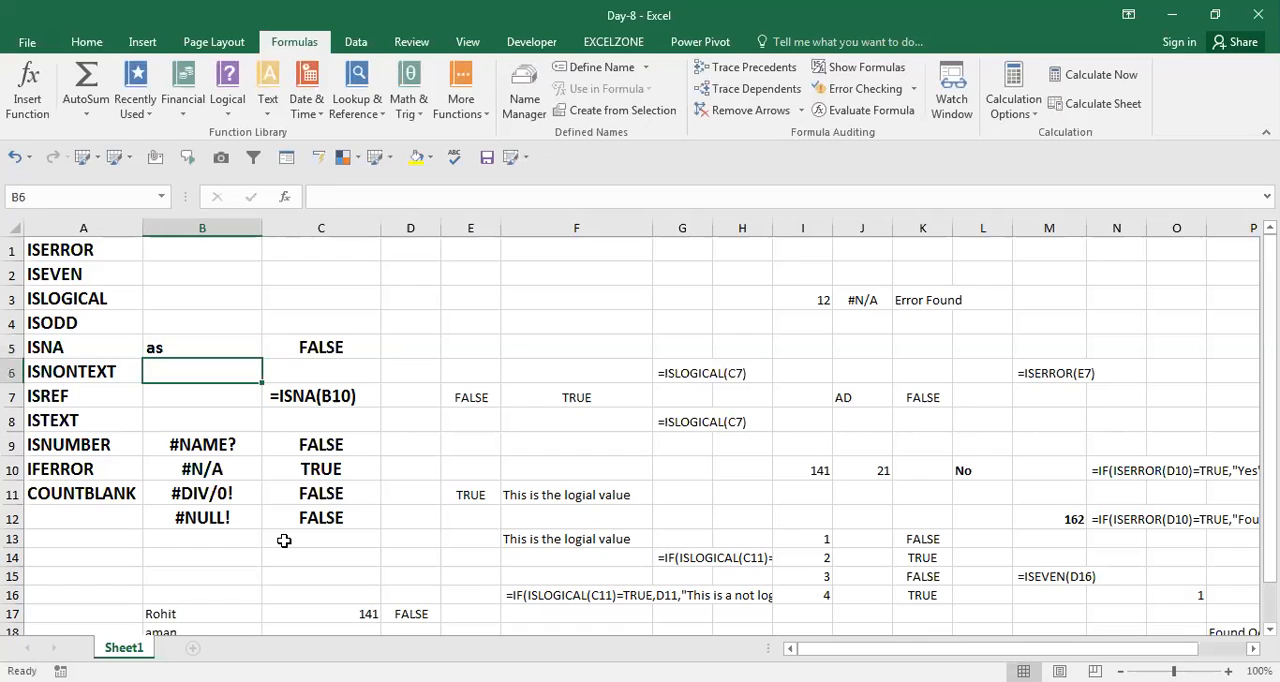
Check the result in C5 and set B5 to the number 141 again.
{"action": "key", "text": "Up"}
{"action": "key", "text": "Right"}
{"action": "key", "text": "Left"}
{"action": "type", "text": "141"}
{"action": "key", "text": "Return"}
{"action": "key", "text": "Up"}
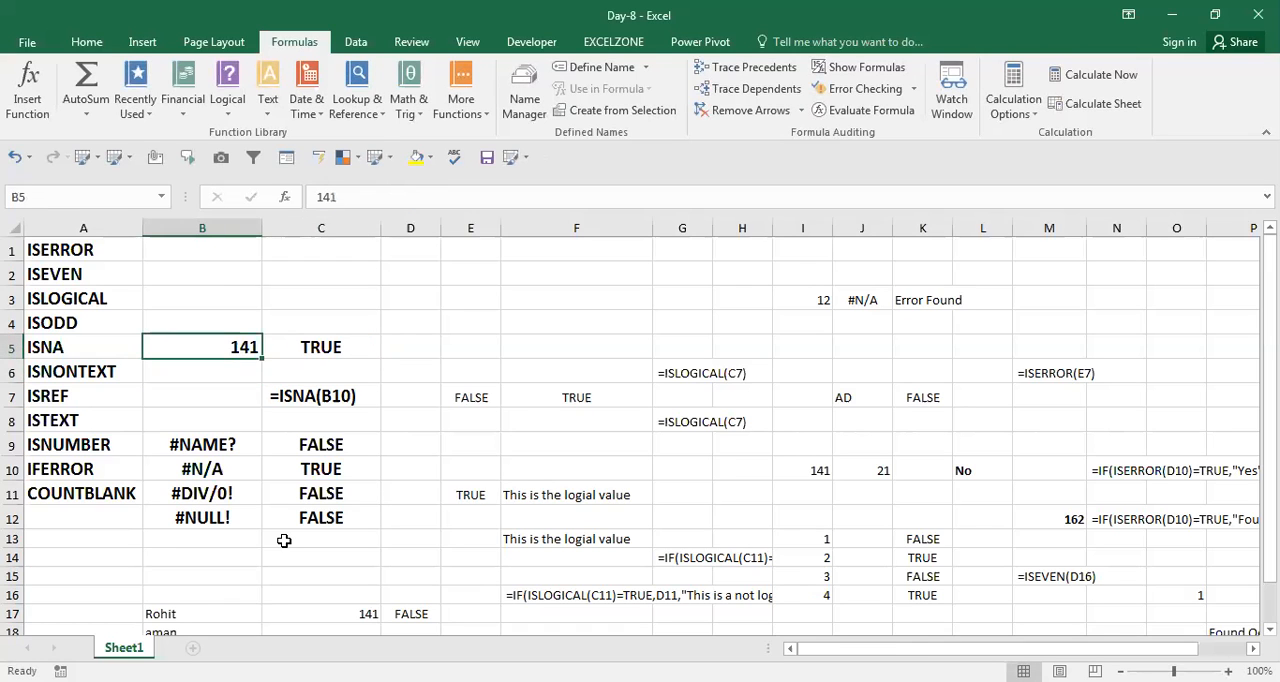
Clear B5, enter the error value #N/A there and check the ISNONTEXT result in C5.
{"action": "key", "text": "Delete"}
{"action": "type", "text": "#n"}
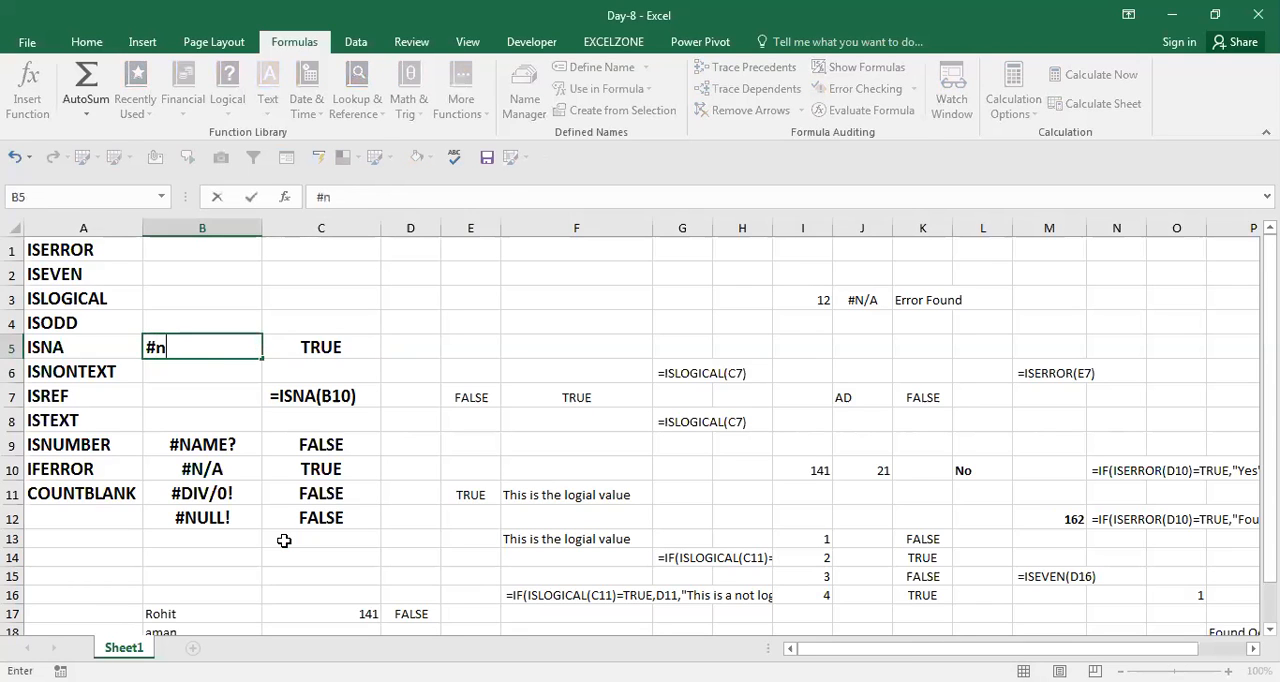
{"action": "type", "text": "/a"}
{"action": "key", "text": "Return"}
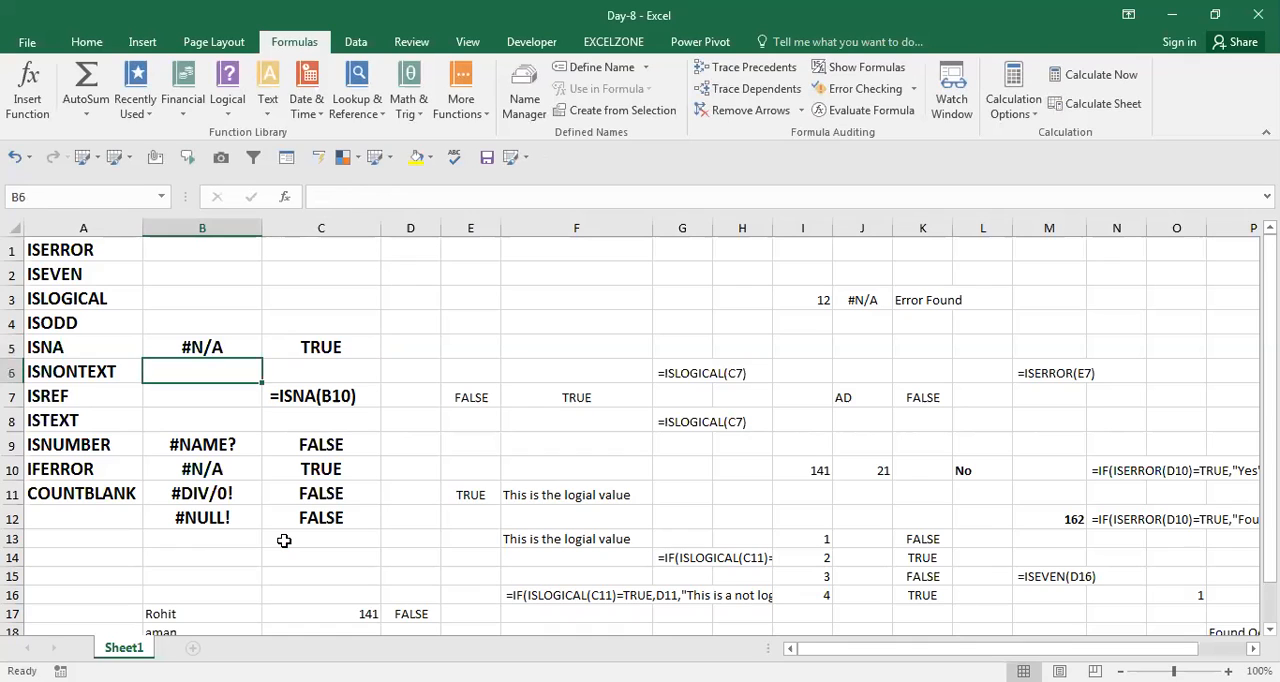
{"action": "key", "text": "Up"}
{"action": "key", "text": "Right"}
{"action": "key", "text": "Left"}
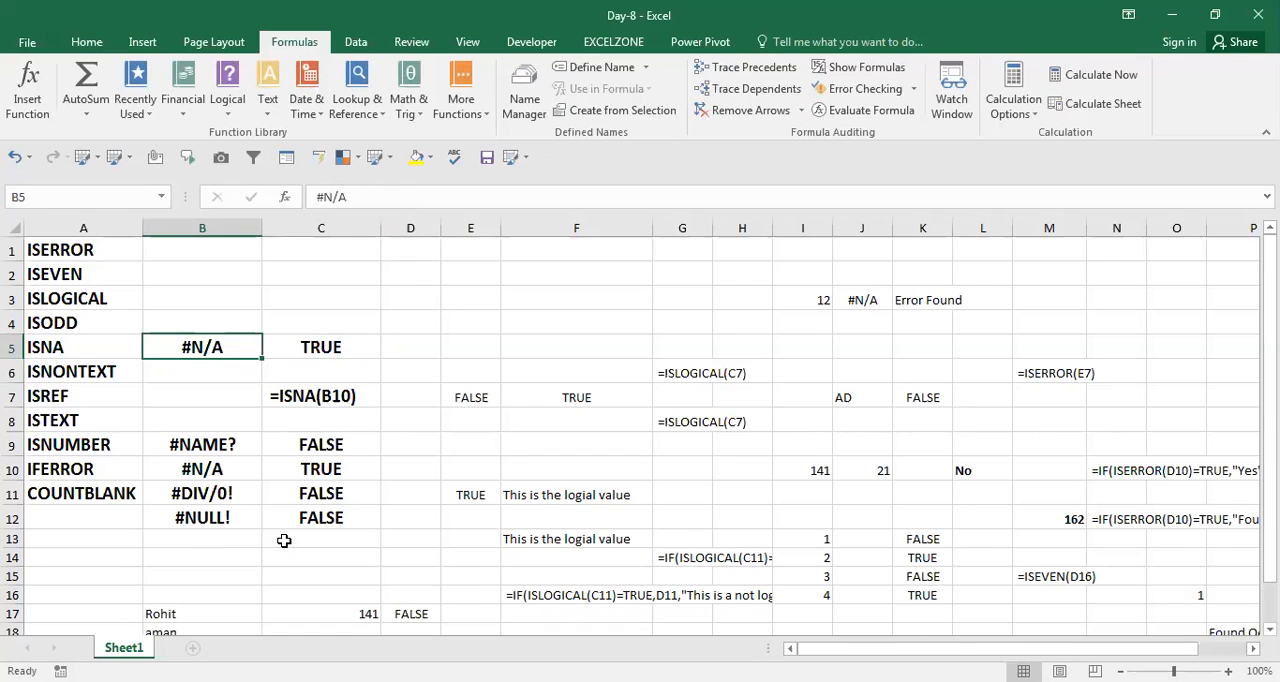
{"action": "key", "text": "Right"}
{"action": "key", "text": "Left"}
Test the ISNONTEXT formula with the number 41 in B5, followed by the text "sas".
{"action": "type", "text": "41"}
{"action": "key", "text": "Return"}
{"action": "key", "text": "Up"}
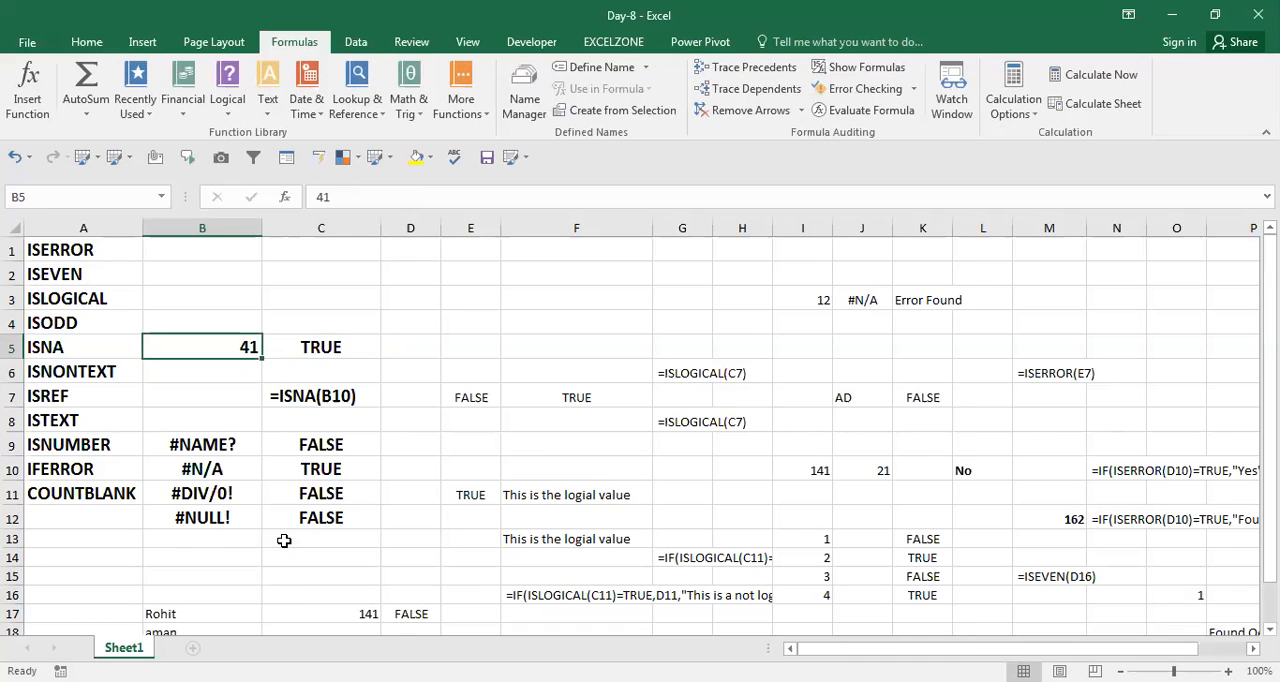
{"action": "type", "text": "sas"}
{"action": "key", "text": "Return"}
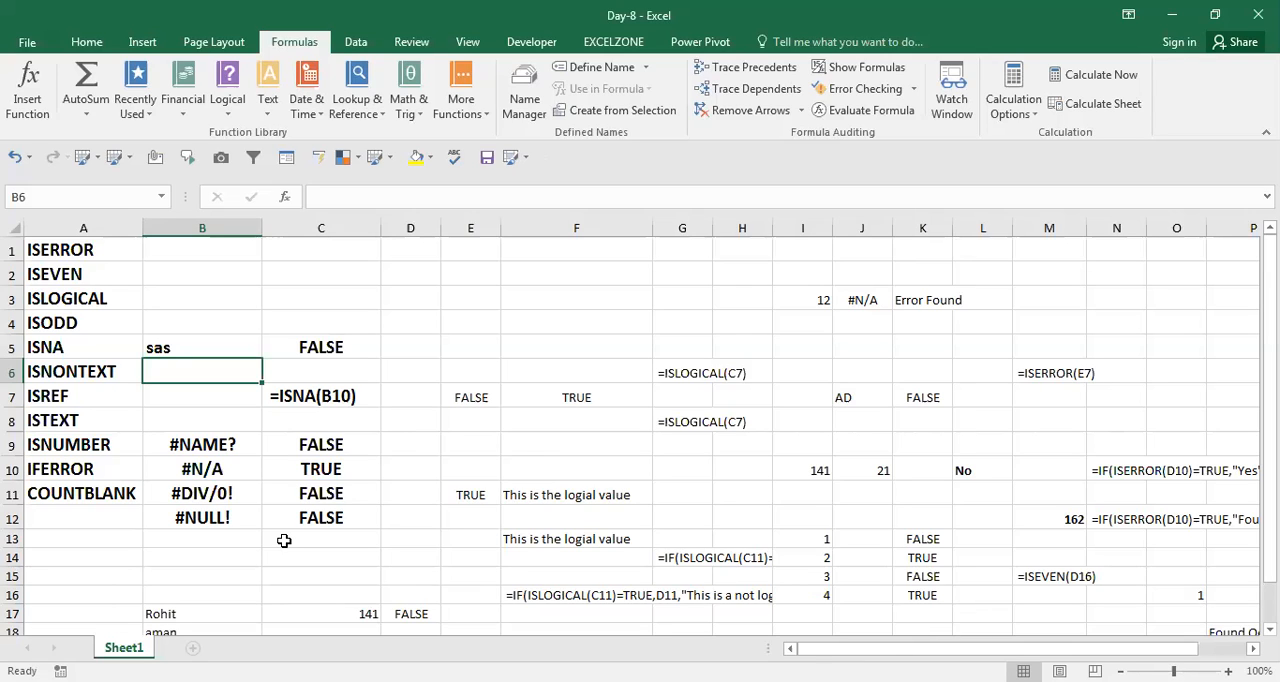
Copy the formula from C5 and place it as visible text, =ISNONTEXT(B5), in E5.
{"action": "key", "text": "Up"}
{"action": "key", "text": "Right"}
{"action": "key", "text": "F2"}
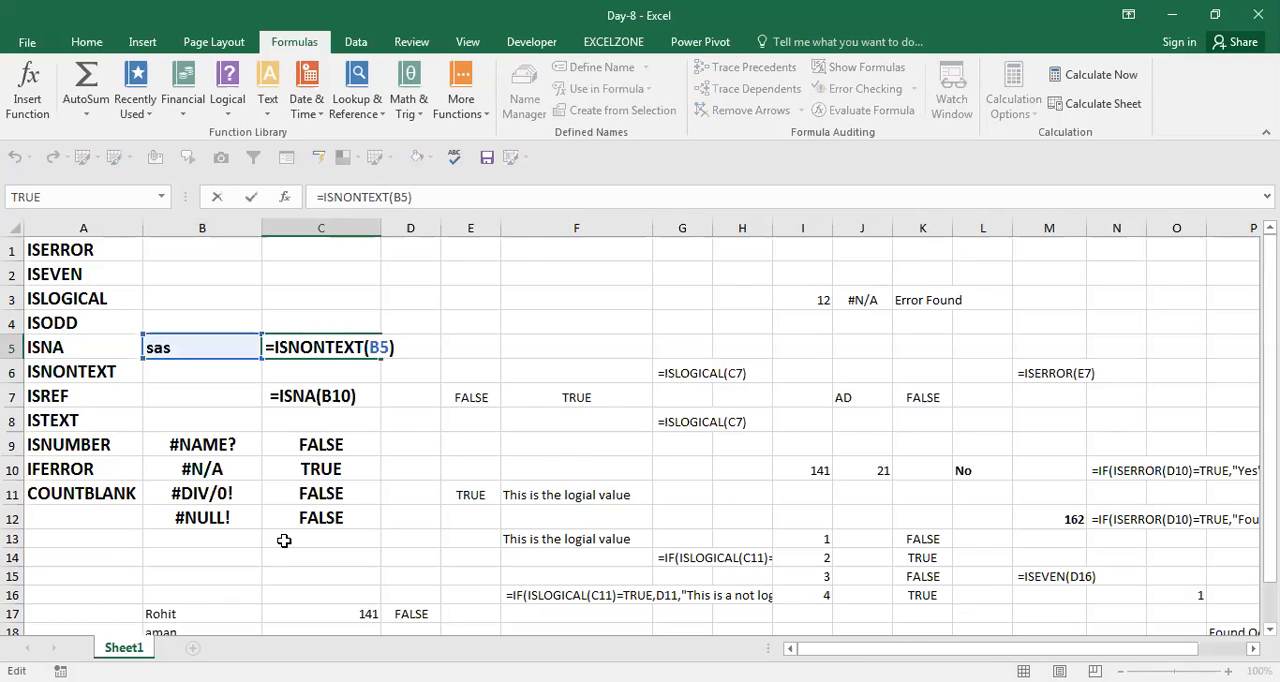
{"action": "key", "text": "Return"}
{"action": "key", "text": "Up"}
{"action": "key", "text": "Right"}
{"action": "key", "text": "Right"}
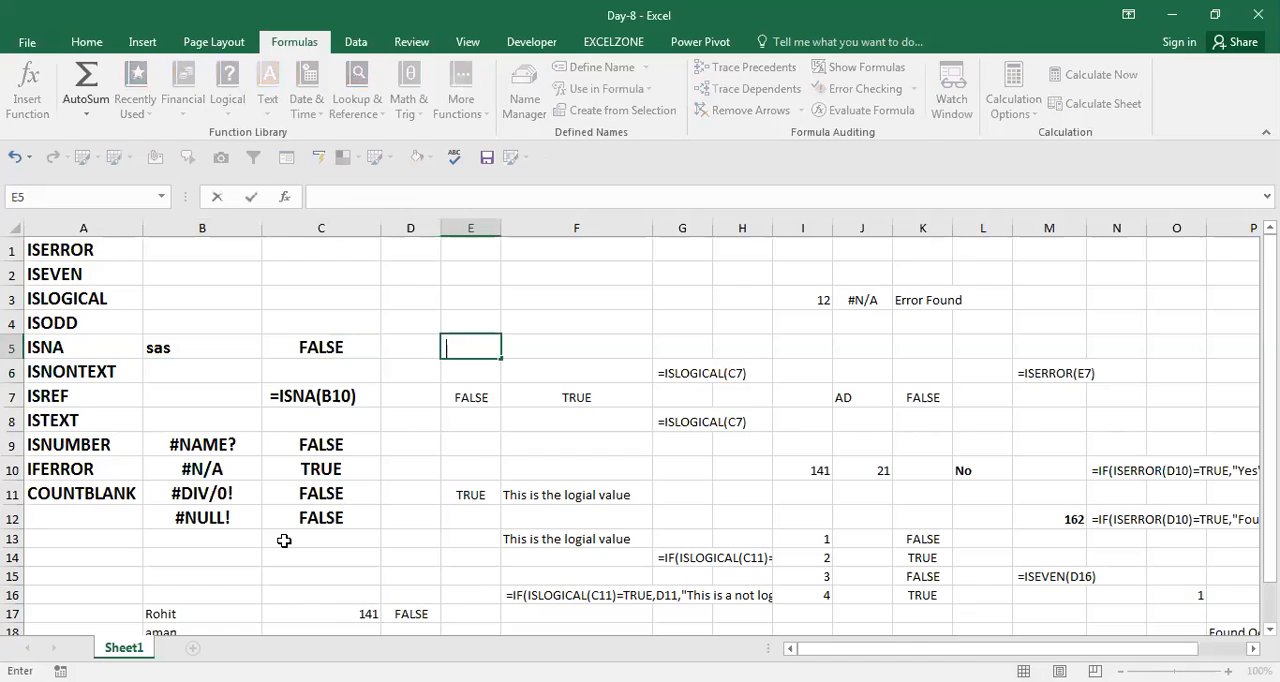
{"action": "type", "text": "=ISNONTEXT(B5)"}
{"action": "left_click", "coordinate": [284, 540], "text": "ctrl"}
{"action": "key", "text": "Return"}
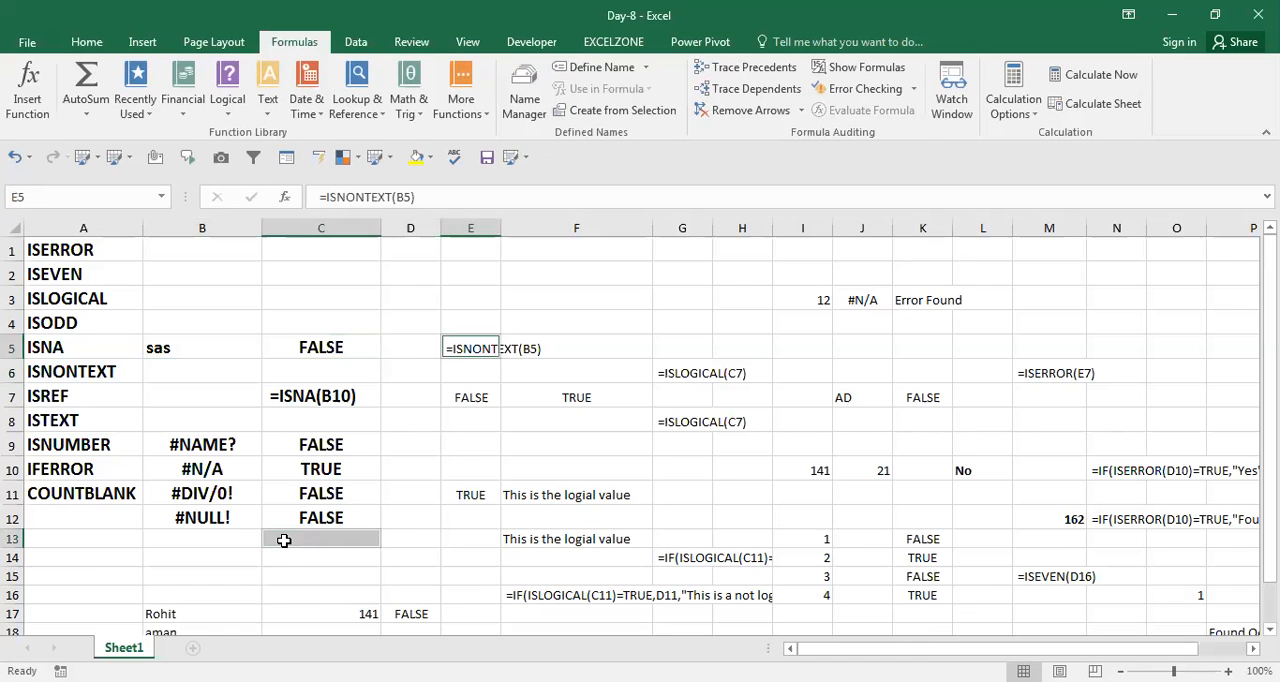
Look through the function names in column A to locate the ISREF entry.
{"action": "key", "text": "Down"}
{"action": "key", "text": "Left"}
{"action": "key", "text": "Down"}
{"action": "key", "text": "Down"}
{"action": "key", "text": "Left"}
{"action": "key", "text": "Left"}
{"action": "key", "text": "Left"}
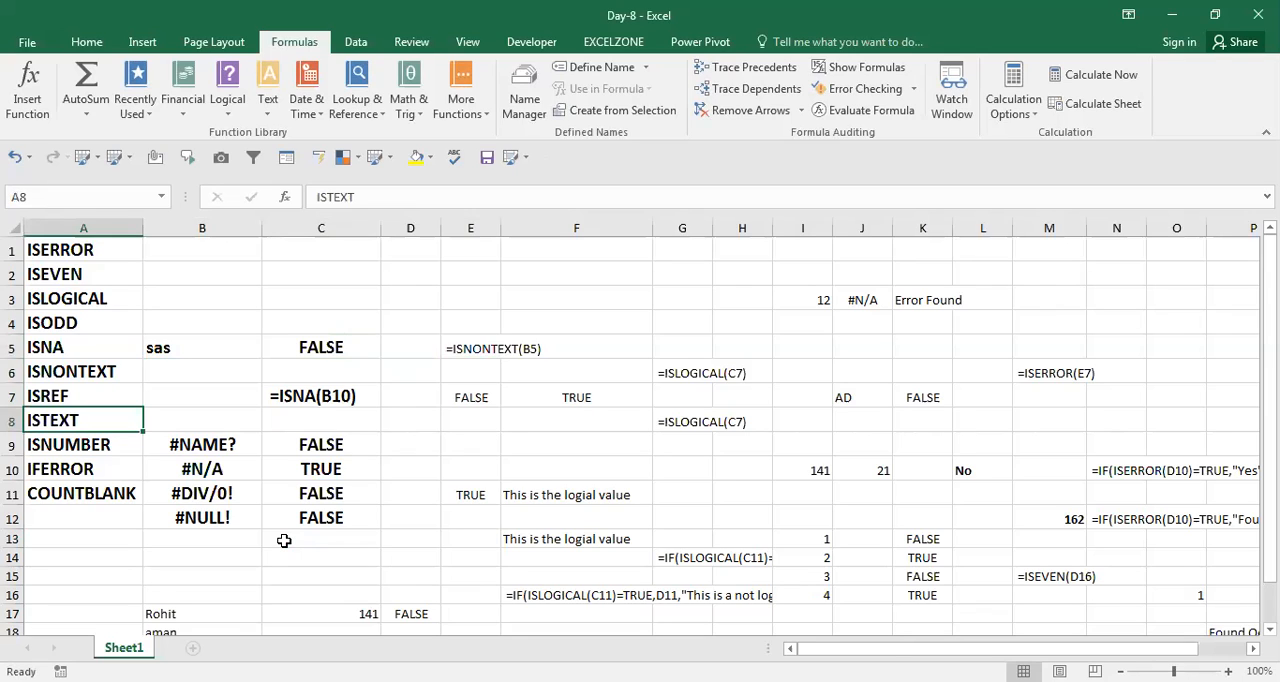
{"action": "key", "text": "Up"}
{"action": "key", "text": "Up"}
{"action": "key", "text": "Right"}
{"action": "key", "text": "Right"}
{"action": "key", "text": "Up"}
{"action": "key", "text": "Up"}
{"action": "key", "text": "Up"}
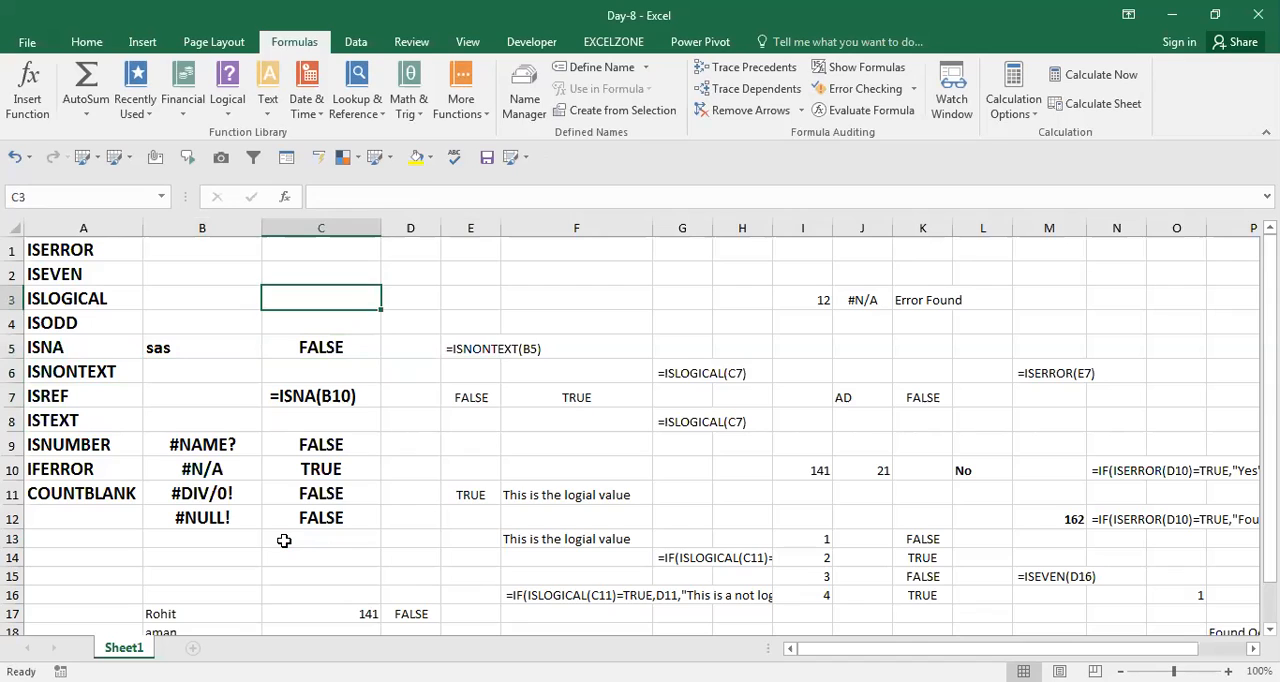
{"action": "key", "text": "Left"}
{"action": "key", "text": "Left"}
{"action": "key", "text": "Down"}
{"action": "key", "text": "Down"}
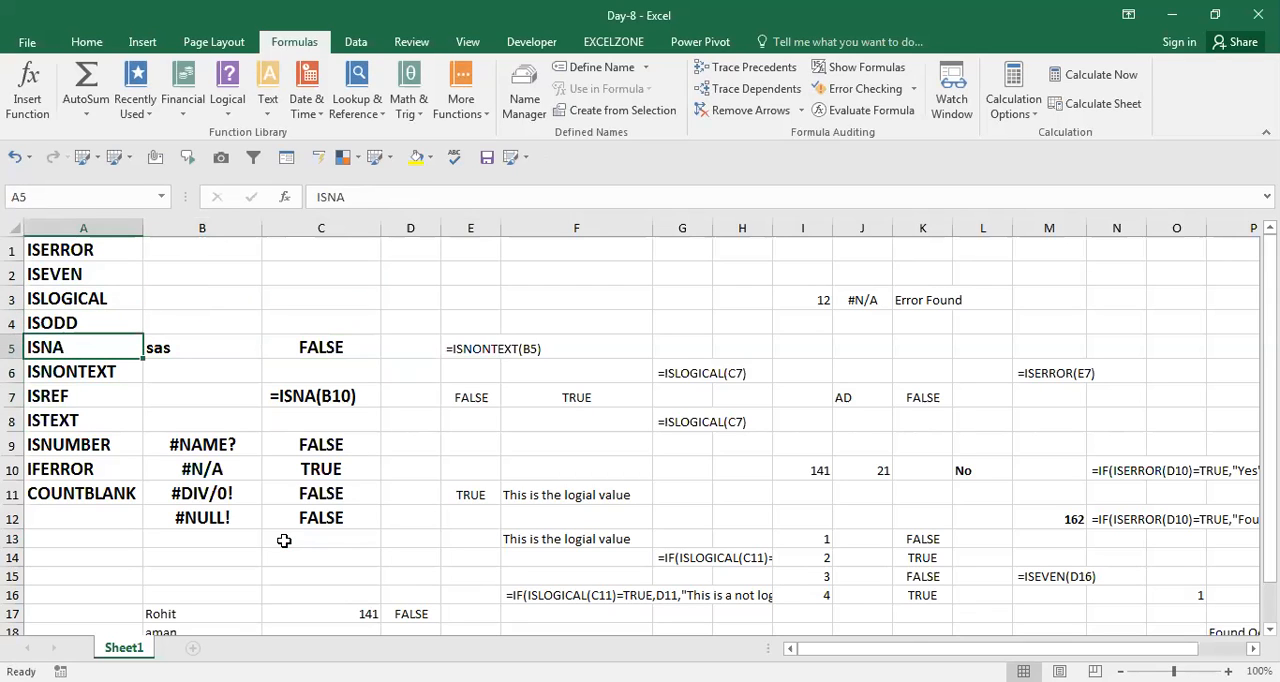
{"action": "key", "text": "Down"}
{"action": "key", "text": "Down"}
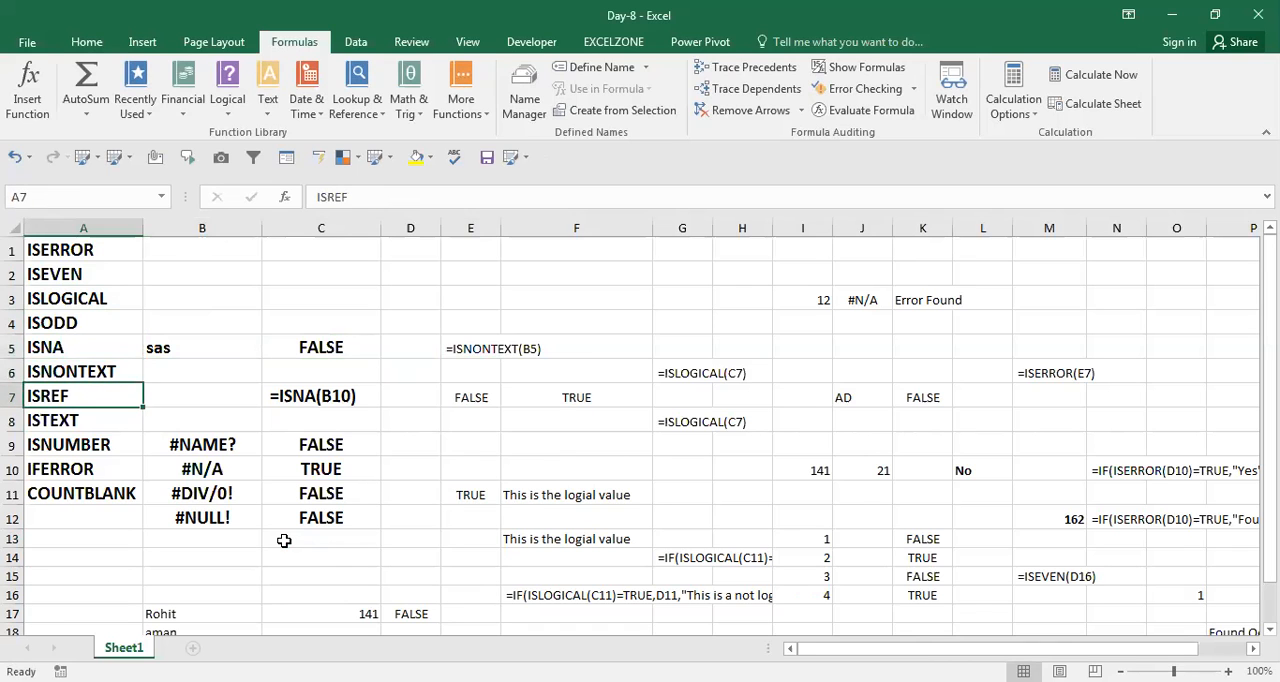
Enter the error value #REF! in C21, below the block of sample names.
{"action": "key", "text": "Down"}
{"action": "key", "text": "Right"}
{"action": "key", "text": "Right"}
{"action": "key", "text": "Down"}
{"action": "key", "text": "Down"}
{"action": "key", "text": "Down"}
{"action": "key", "text": "Down"}
{"action": "key", "text": "Down"}
{"action": "key", "text": "Down"}
{"action": "key", "text": "Down"}
{"action": "key", "text": "Down"}
{"action": "key", "text": "Left"}
{"action": "key", "text": "Down"}
{"action": "key", "text": "Down"}
{"action": "key", "text": "Down"}
{"action": "key", "text": "Down"}
{"action": "key", "text": "Down"}
{"action": "key", "text": "Down"}
{"action": "key", "text": "Down"}
{"action": "key", "text": "Down"}
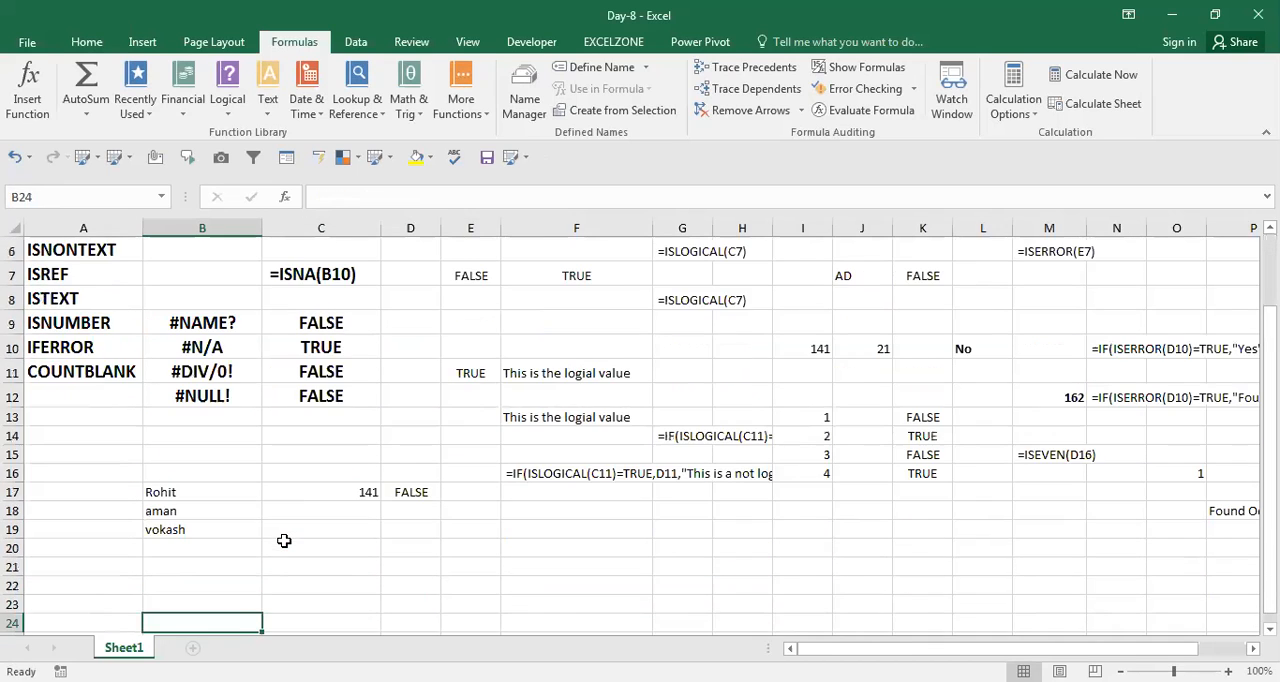
{"action": "key", "text": "Right"}
{"action": "key", "text": "Up"}
{"action": "key", "text": "Up"}
{"action": "key", "text": "Up"}
{"action": "type", "text": "#"}
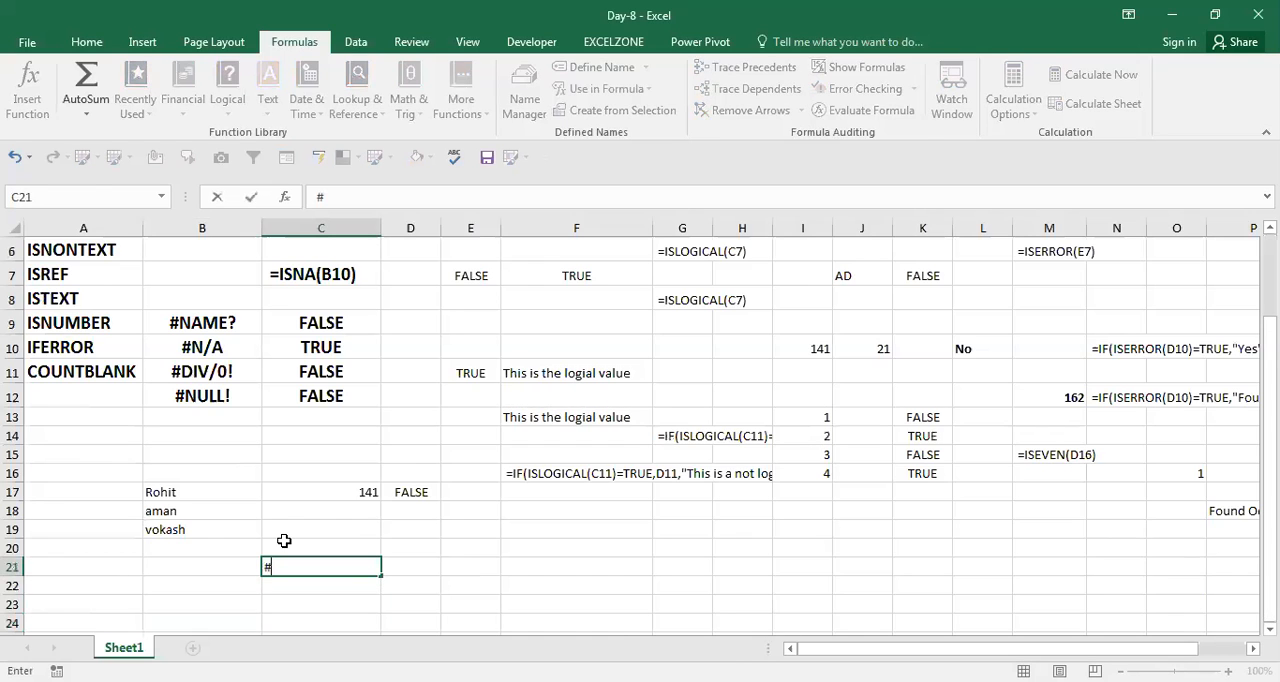
{"action": "type", "text": "ref"}
{"action": "key", "text": "Return"}
{"action": "key", "text": "Up"}
Enter the formula =ISREF(C21) in D21 and make the cell bold.
{"action": "key", "text": "Right"}
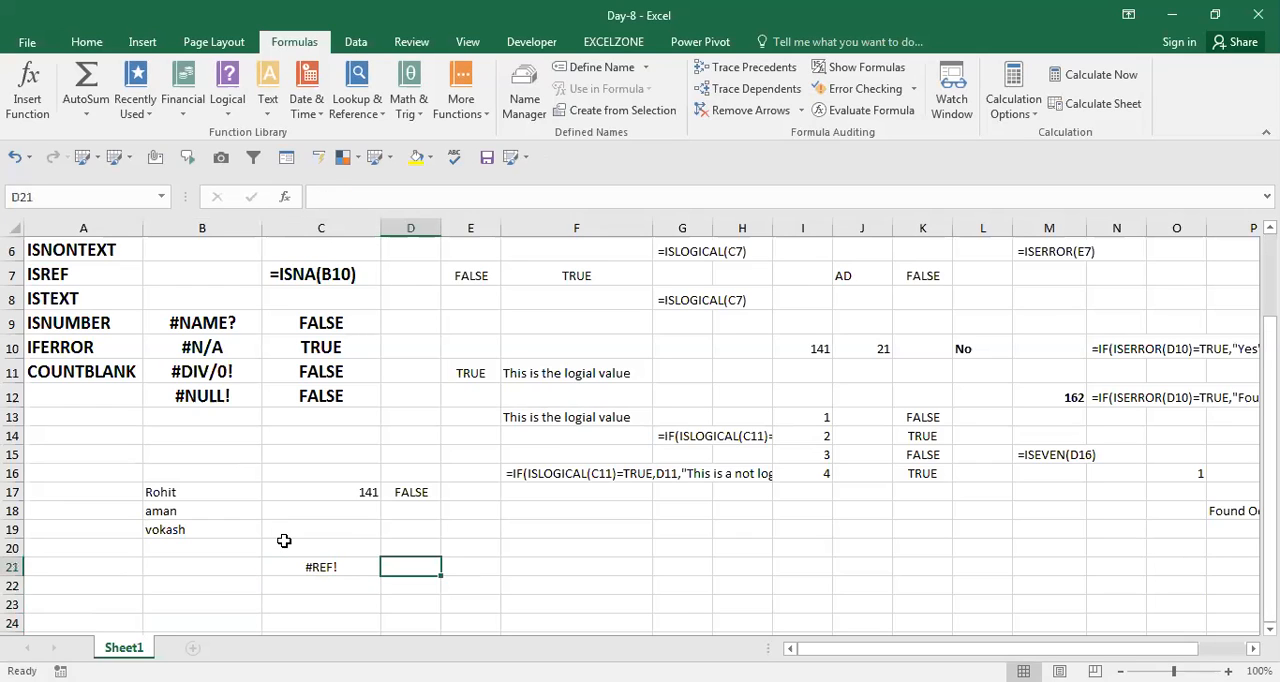
{"action": "type", "text": "="}
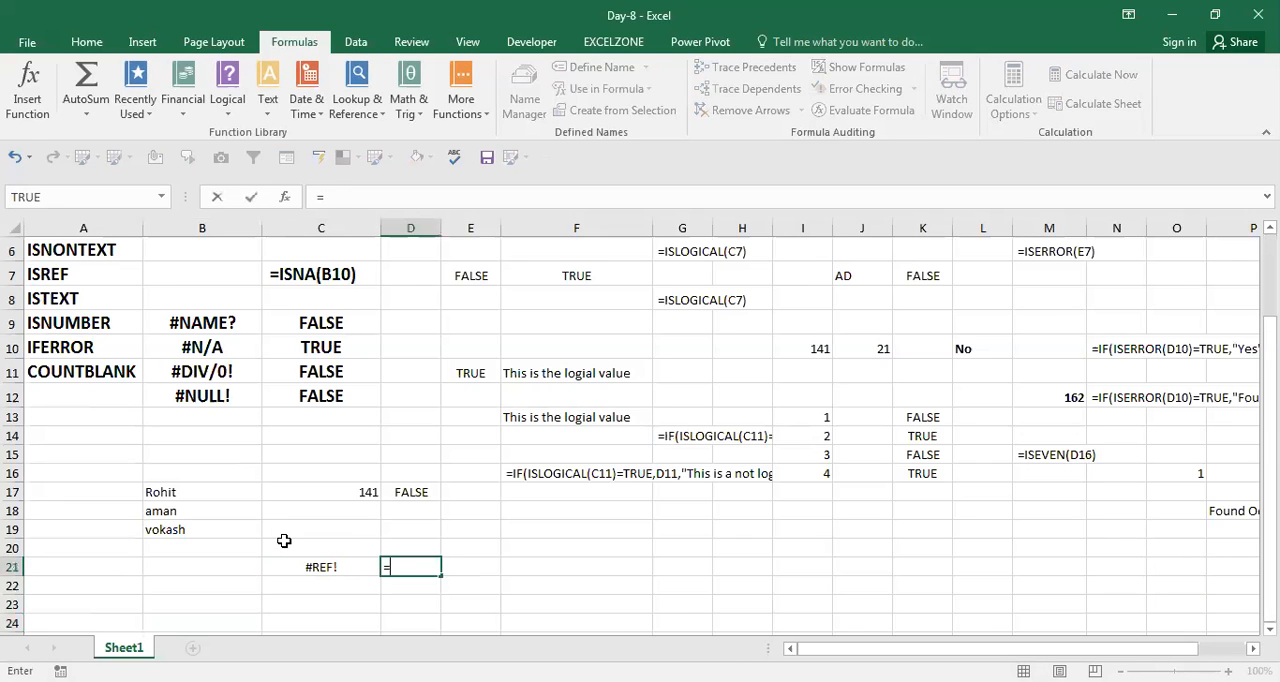
{"action": "type", "text": "ISREF(C21)"}
{"action": "key", "text": "ctrl+Return"}
{"action": "key", "text": "ctrl+b"}
Copy the ISREF formula from D21 and place it as visible text, =ISREF(C21), in E20.
{"action": "key", "text": "F2"}
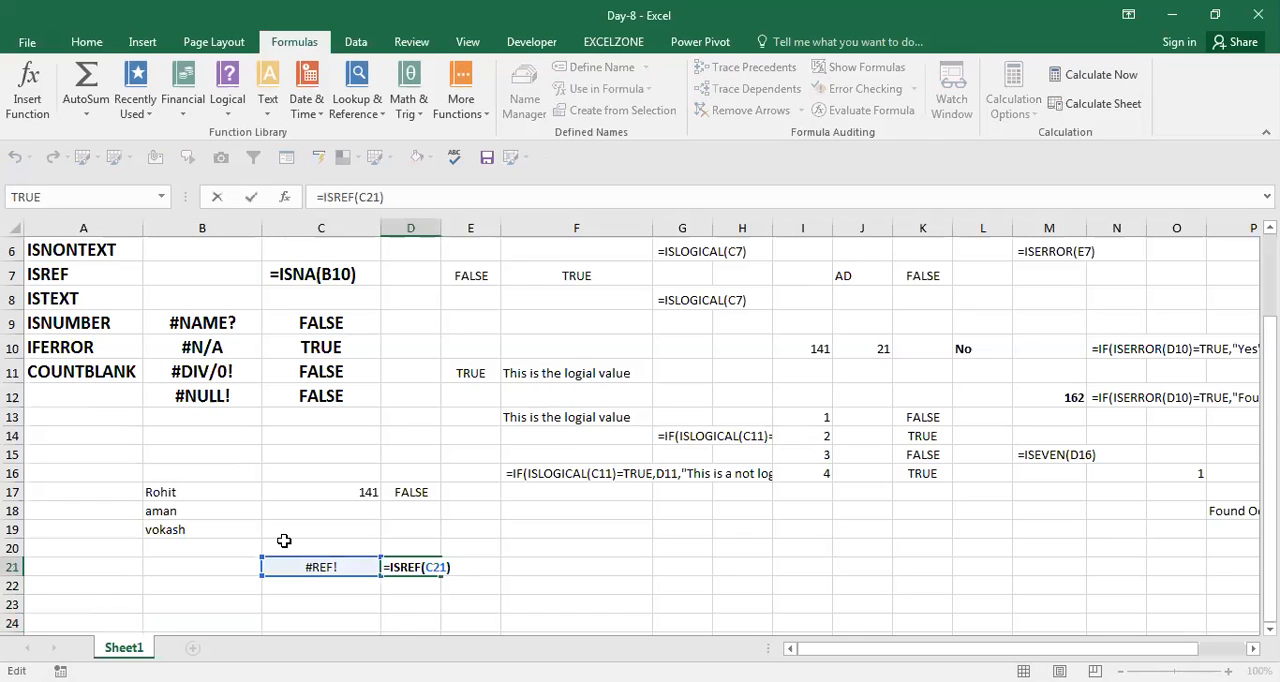
{"action": "key", "text": "Up"}
{"action": "key", "text": "Right"}
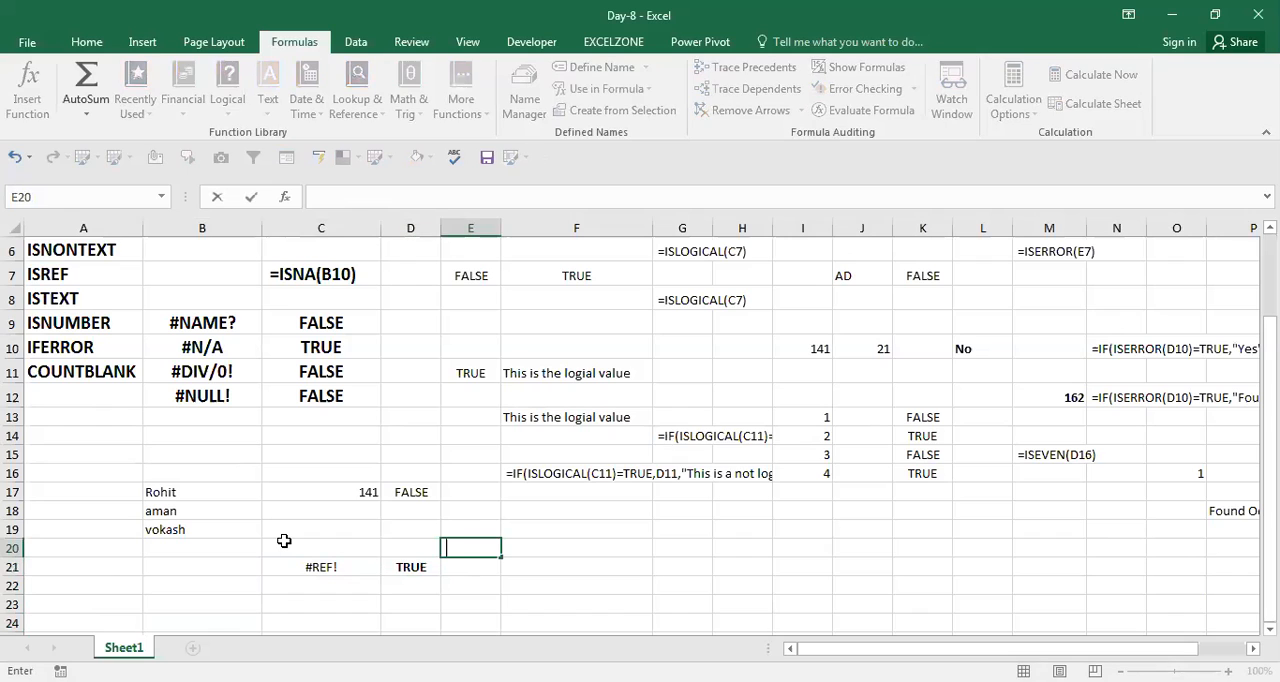
{"action": "type", "text": "=ISREF(C21)"}
{"action": "key", "text": "Return"}
Replace the value in C21 with the error value #N/A and review the ISREF formula in D21.
{"action": "key", "text": "Left"}
{"action": "key", "text": "Left"}
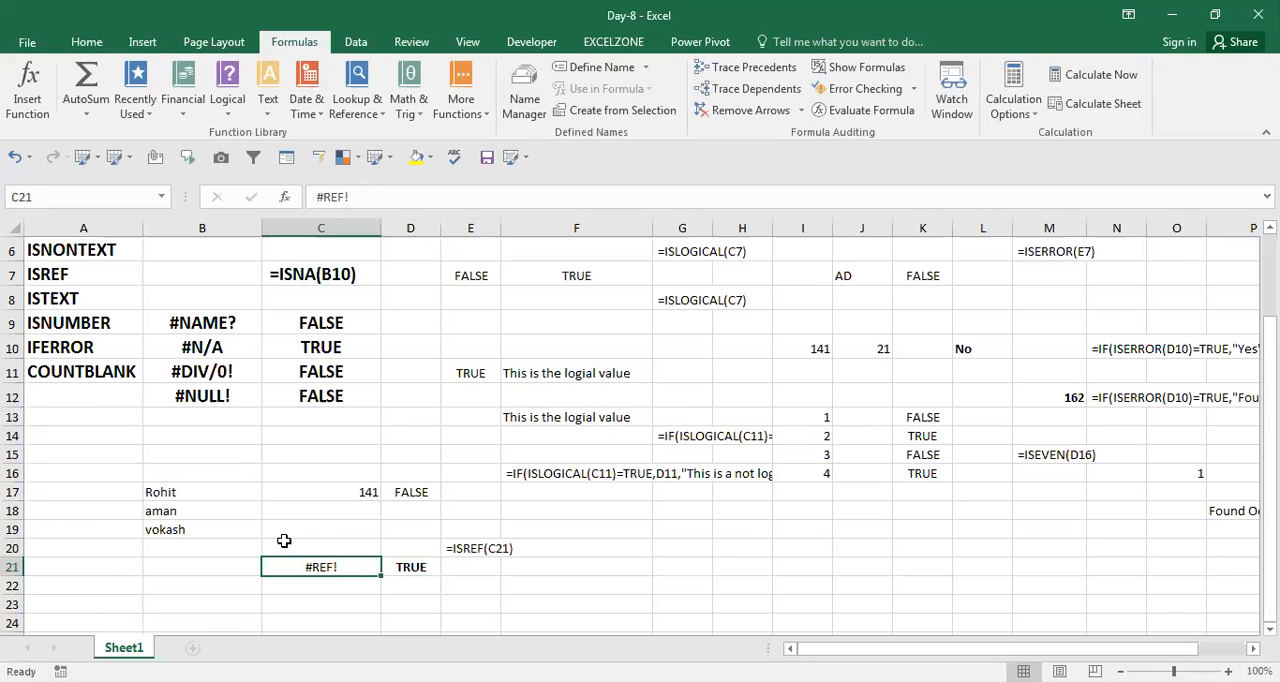
{"action": "type", "text": "is"}
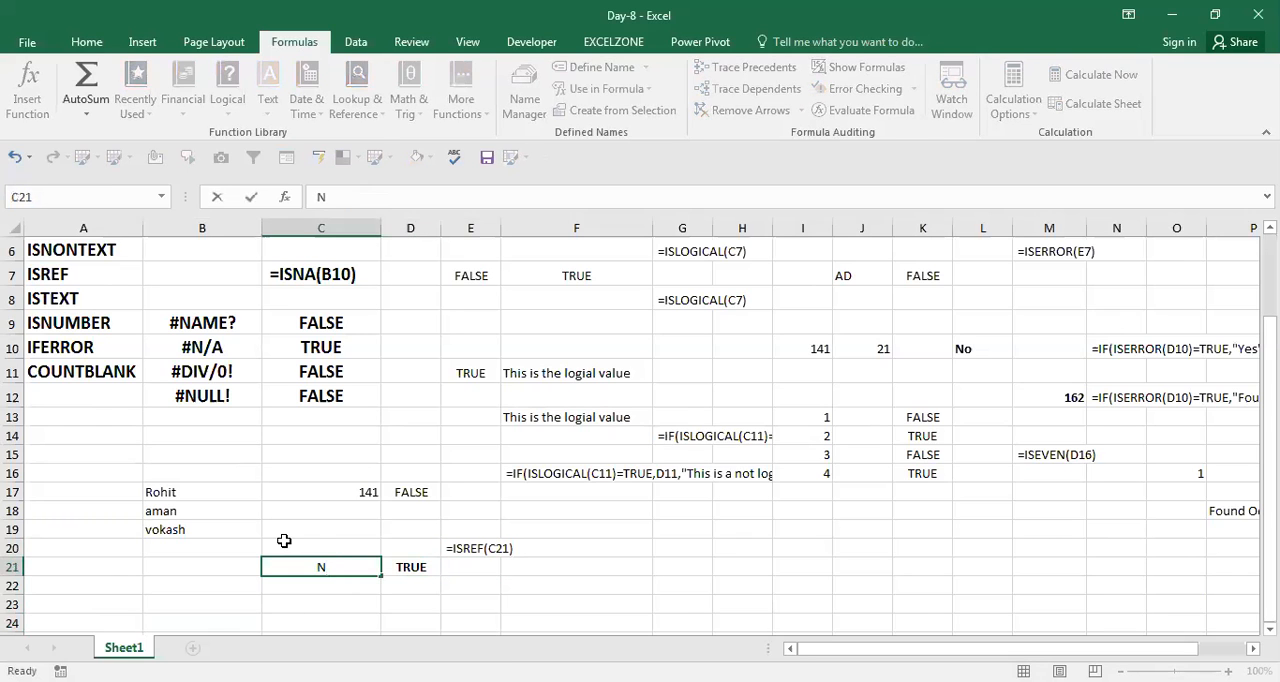
{"action": "key", "text": "Escape"}
{"action": "type", "text": "#n/a"}
{"action": "key", "text": "Return"}
{"action": "key", "text": "Right"}
{"action": "key", "text": "Up"}
{"action": "key", "text": "Left"}
{"action": "key", "text": "Right"}
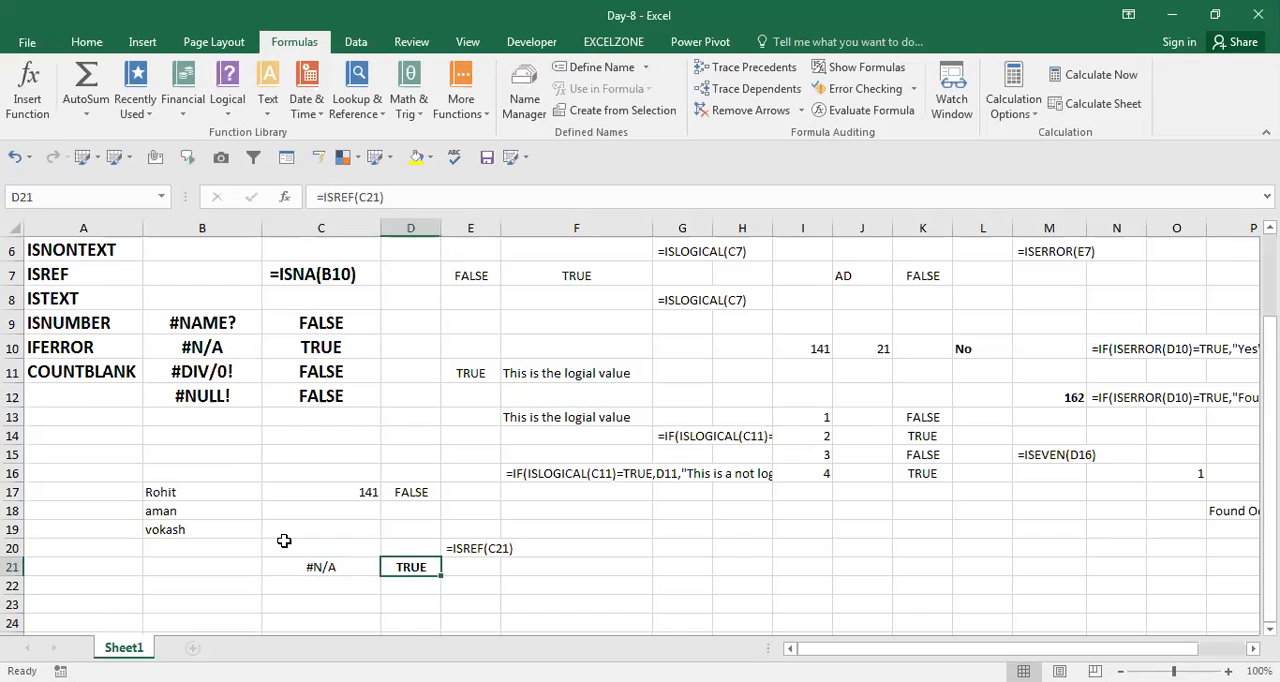
{"action": "key", "text": "F2"}
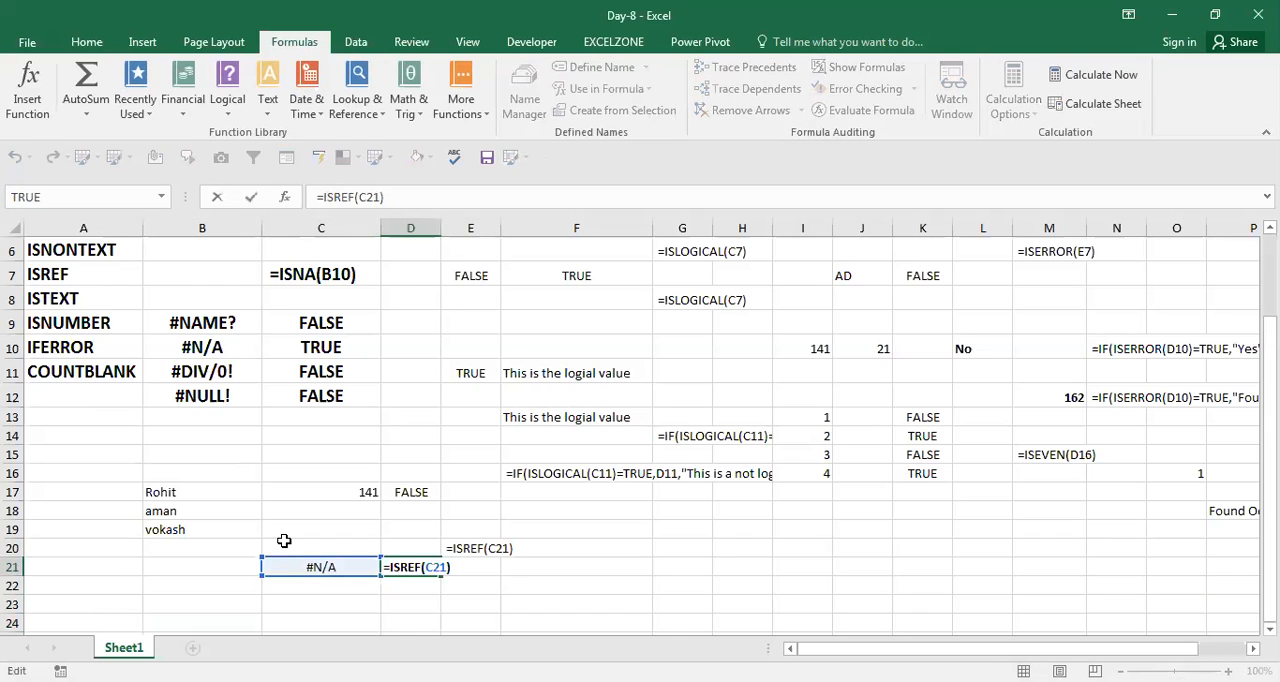
{"action": "key", "text": "ctrl+Return"}
Set C21 to 12 and check the ISREF formula in D21 against the new number.
{"action": "key", "text": "Left"}
{"action": "type", "text": "12"}
{"action": "key", "text": "Return"}
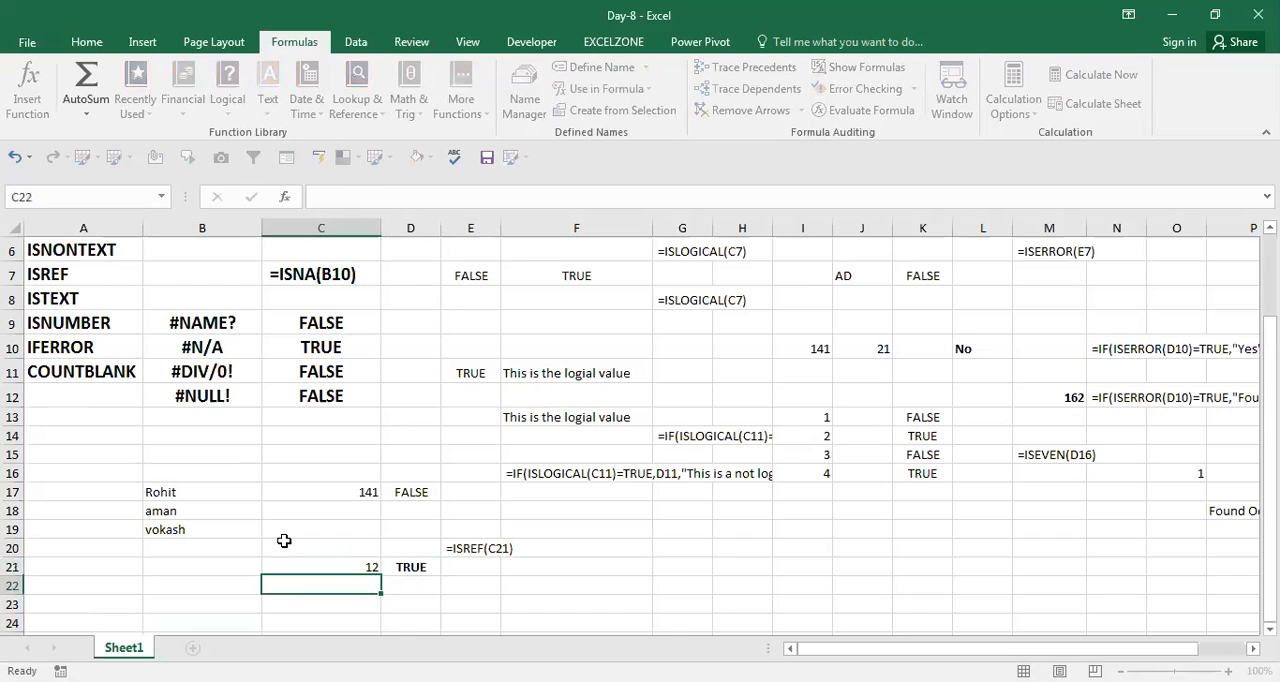
{"action": "key", "text": "Up"}
{"action": "key", "text": "Right"}
{"action": "key", "text": "F2"}
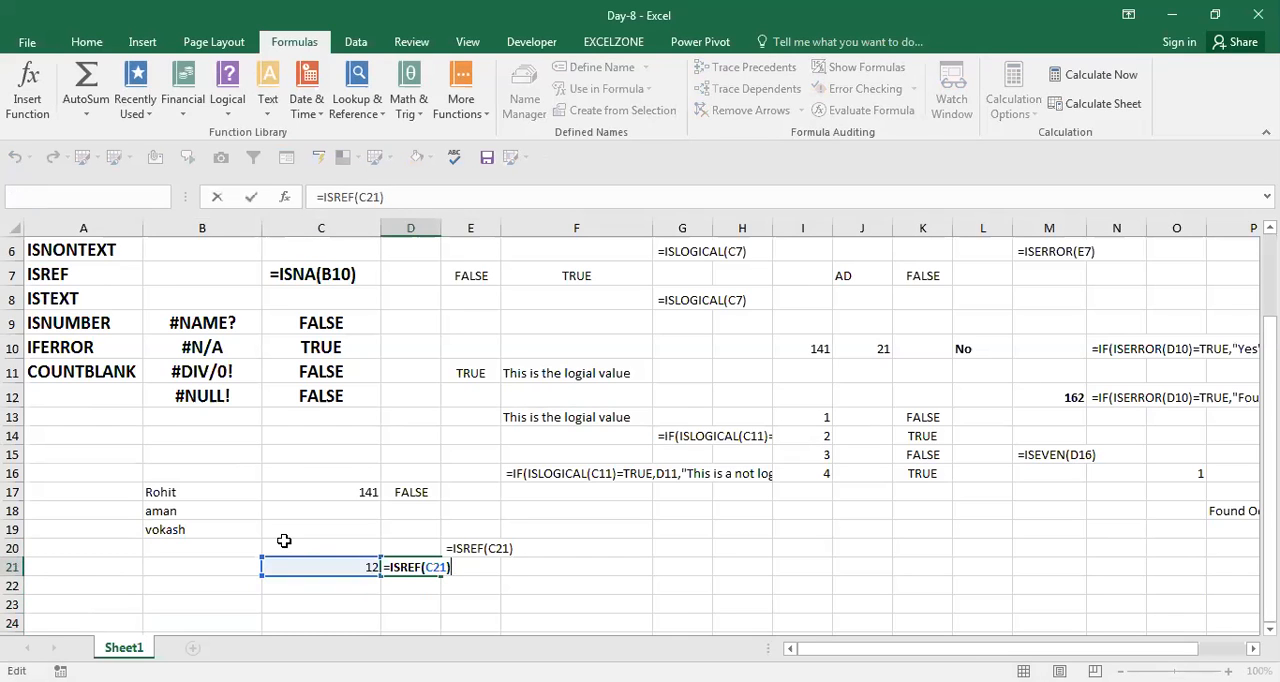
{"action": "key", "text": "ctrl+Return"}
{"action": "key", "text": "Left"}
{"action": "key", "text": "F2"}
{"action": "key", "text": "ctrl+Return"}
{"action": "key", "text": "F2"}
{"action": "key", "text": "ctrl+Return"}
{"action": "key", "text": "Left"}
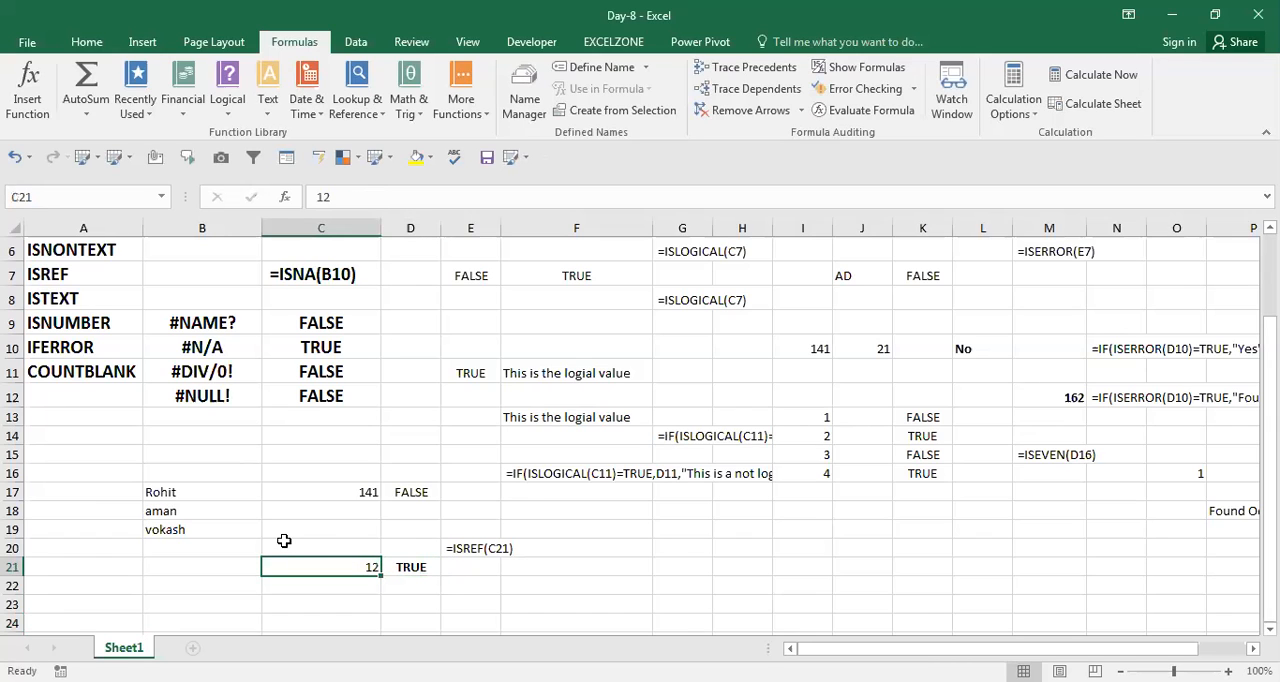
Clear C21 to test the ISREF formula on an empty cell, and undo the clearing.
{"action": "key", "text": "Delete"}
{"action": "key", "text": "Right"}
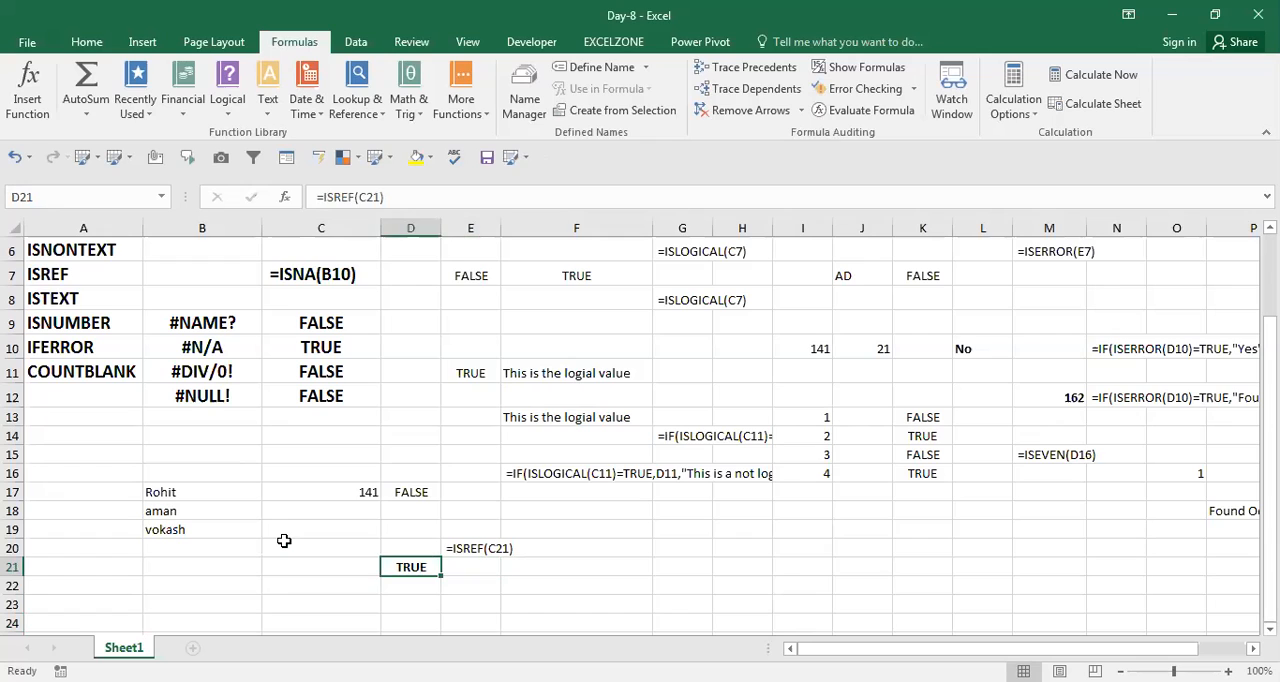
{"action": "key", "text": "ctrl+z"}
{"action": "key", "text": "Right"}
{"action": "key", "text": "Left"}
{"action": "key", "text": "Right"}
{"action": "key", "text": "Left"}
{"action": "key", "text": "Right"}
{"action": "key", "text": "Right"}
{"action": "key", "text": "Left"}
{"action": "key", "text": "Left"}
{"action": "key", "text": "Left"}
{"action": "key", "text": "Right"}
{"action": "key", "text": "Right"}
Enter a formula in D24 that tests C24 for the #N/A error, and enter #N/A in C24.
{"action": "key", "text": "Down"}
{"action": "key", "text": "Down"}
{"action": "key", "text": "Down"}
{"action": "type", "text": "="}
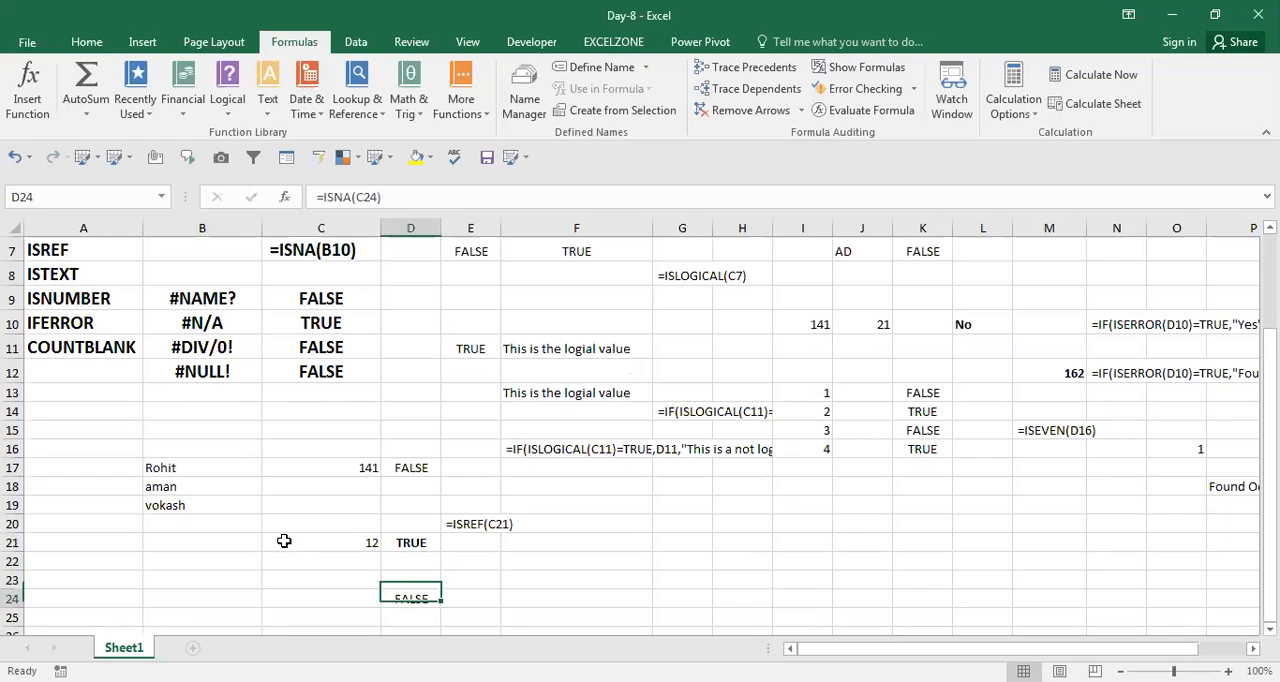
{"action": "key", "text": "Left"}
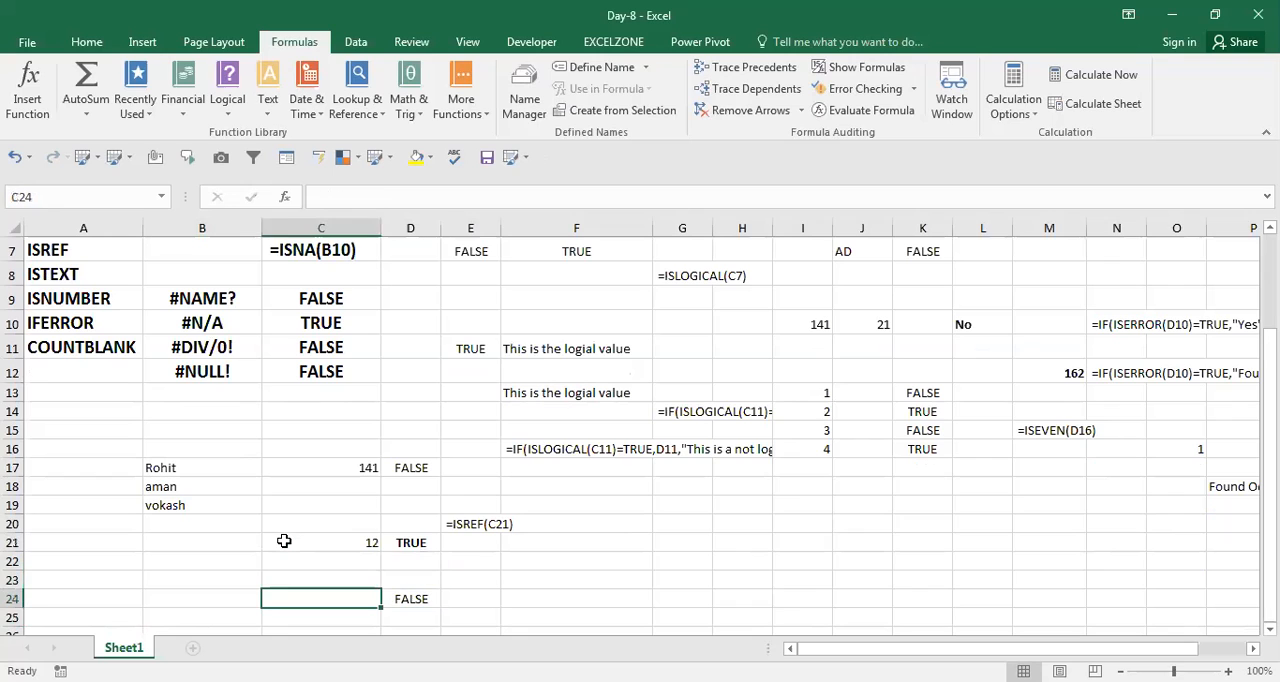
{"action": "type", "text": "#n/a"}
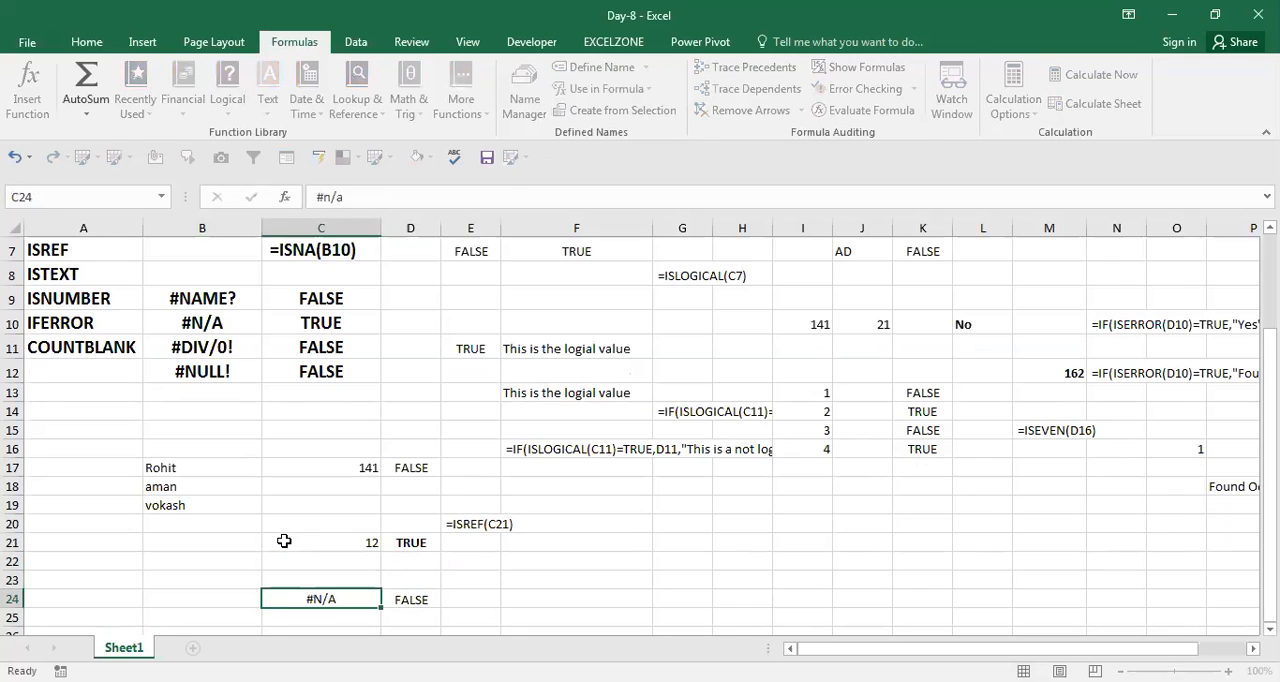
{"action": "key", "text": "ctrl+Return"}
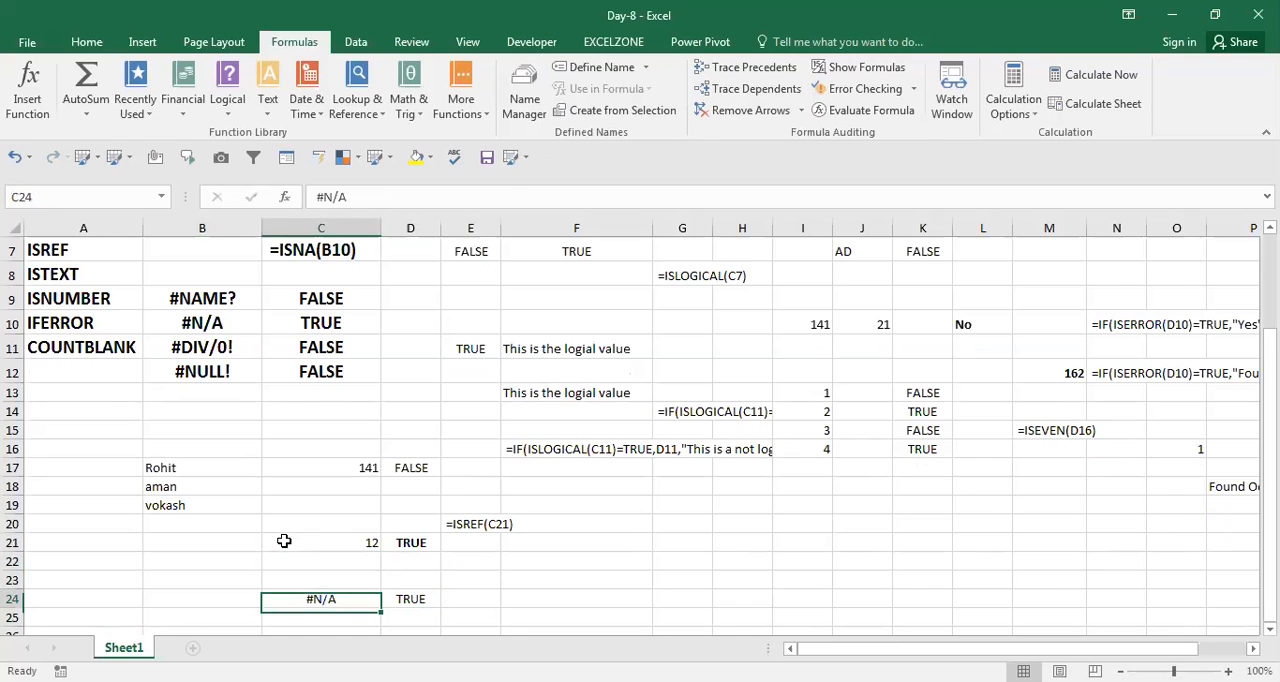
Replace the error value in C24 with #NAME? to test the formula in D24 on another error type.
{"action": "type", "text": "#"}
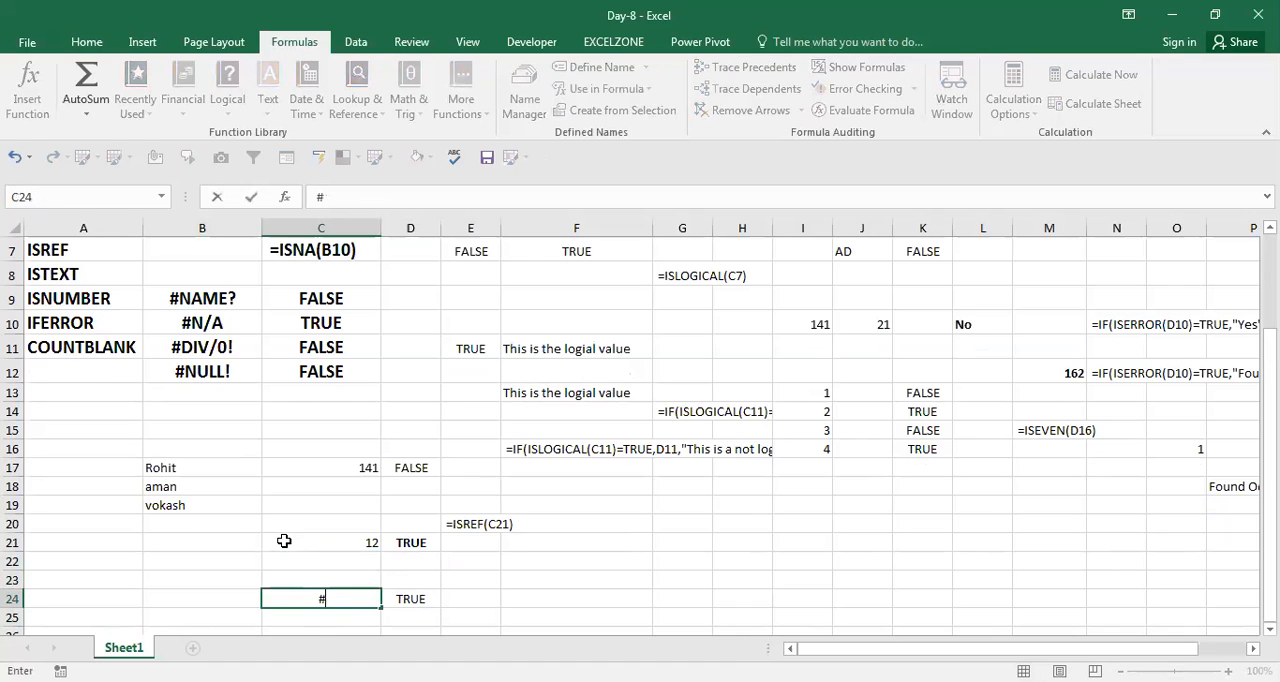
{"action": "type", "text": "name?"}
{"action": "key", "text": "Return"}
Copy the ISREF formula from D21 and place it as visible text, =ISREF(C21), in E21.
{"action": "key", "text": "Up"}
{"action": "key", "text": "Up"}
{"action": "key", "text": "Up"}
{"action": "key", "text": "Right"}
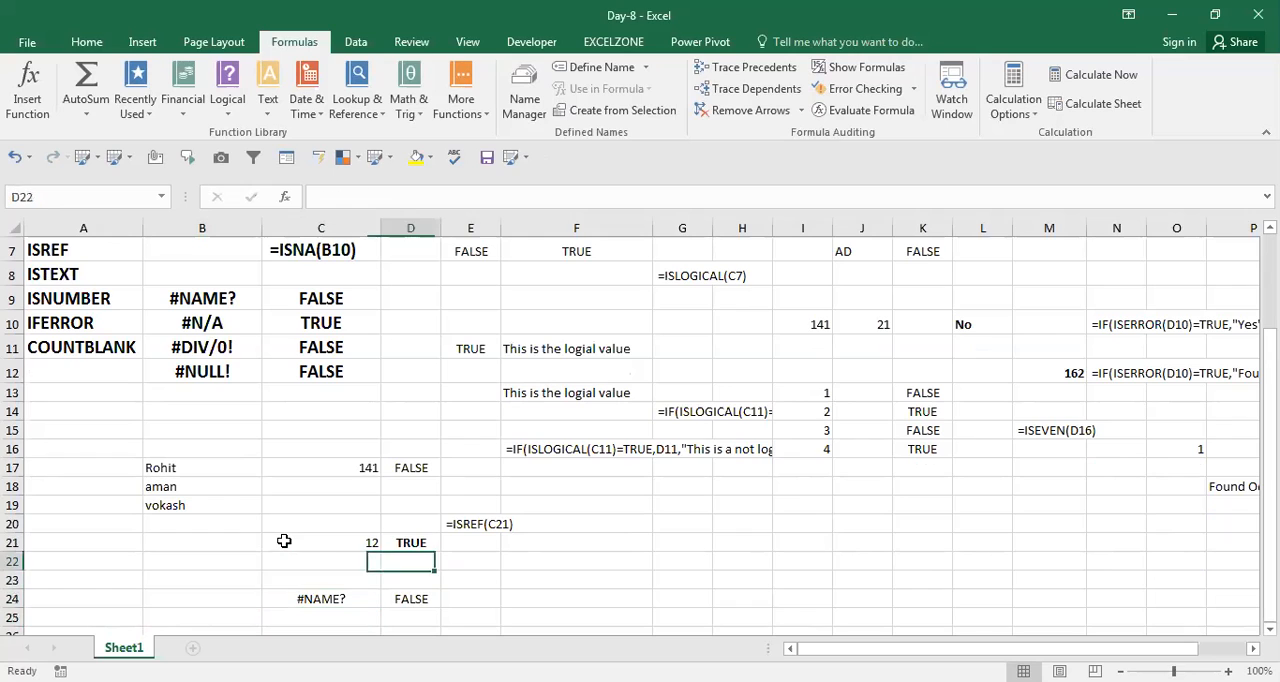
{"action": "key", "text": "Up"}
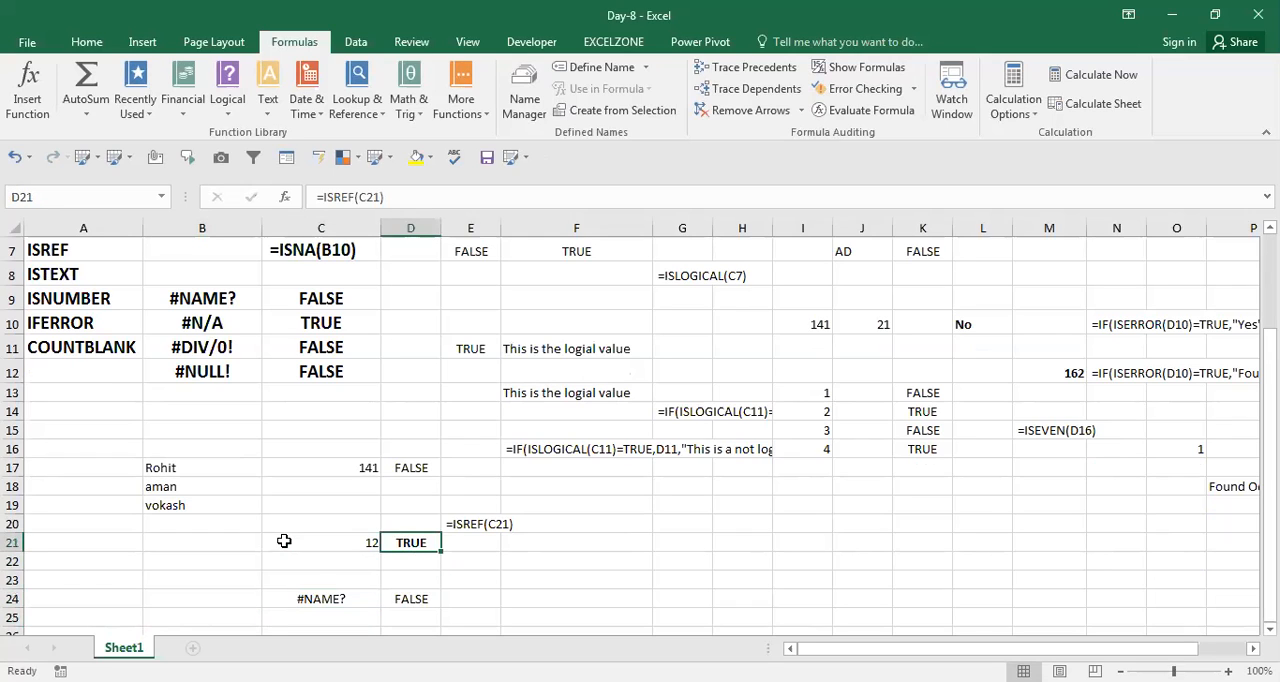
{"action": "key", "text": "F2"}
{"action": "key", "text": "Left"}
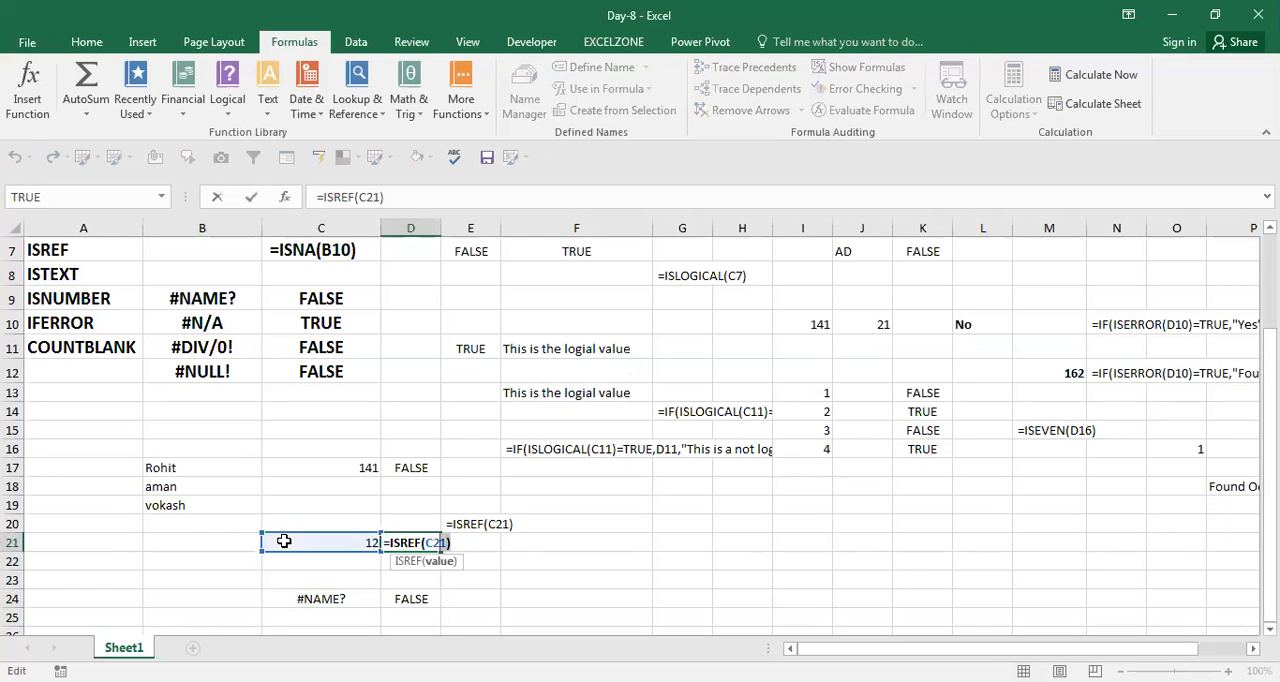
{"action": "key", "text": "ctrl+Return"}
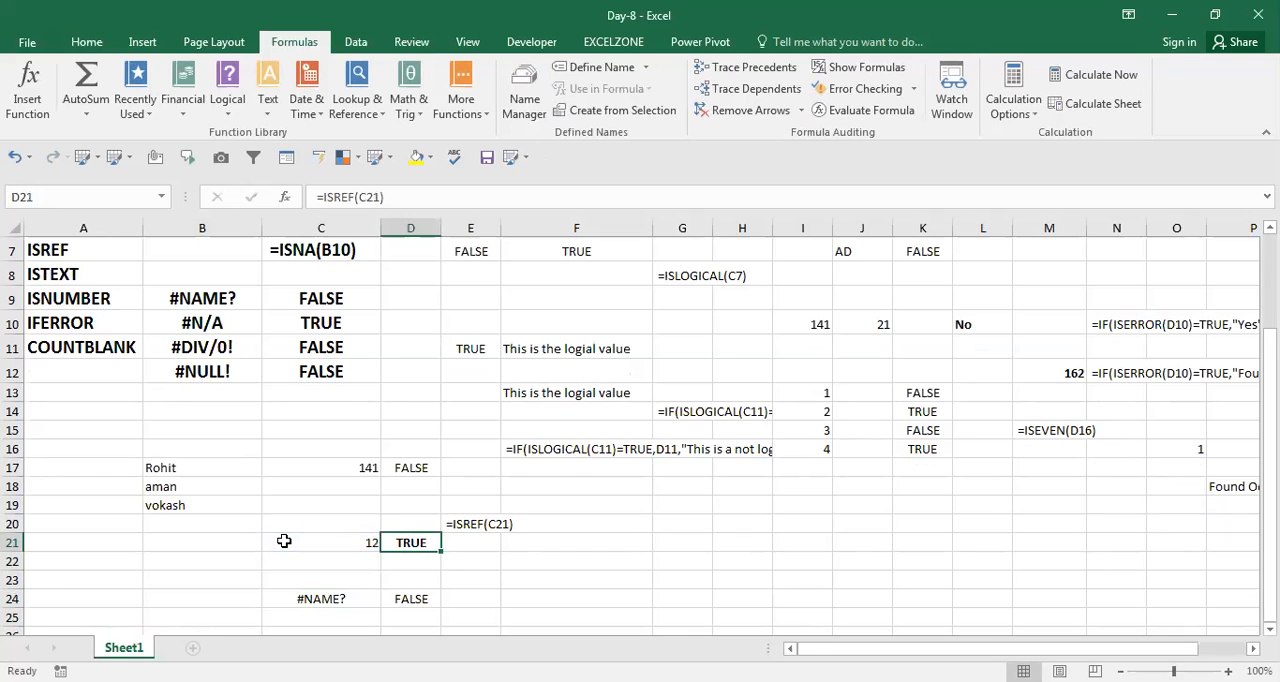
{"action": "key", "text": "Right"}
{"action": "type", "text": "=ISREF(C21)"}
{"action": "key", "text": "Return"}
Look through the function names in column A to locate the IFERROR entry.
{"action": "key", "text": "Home"}
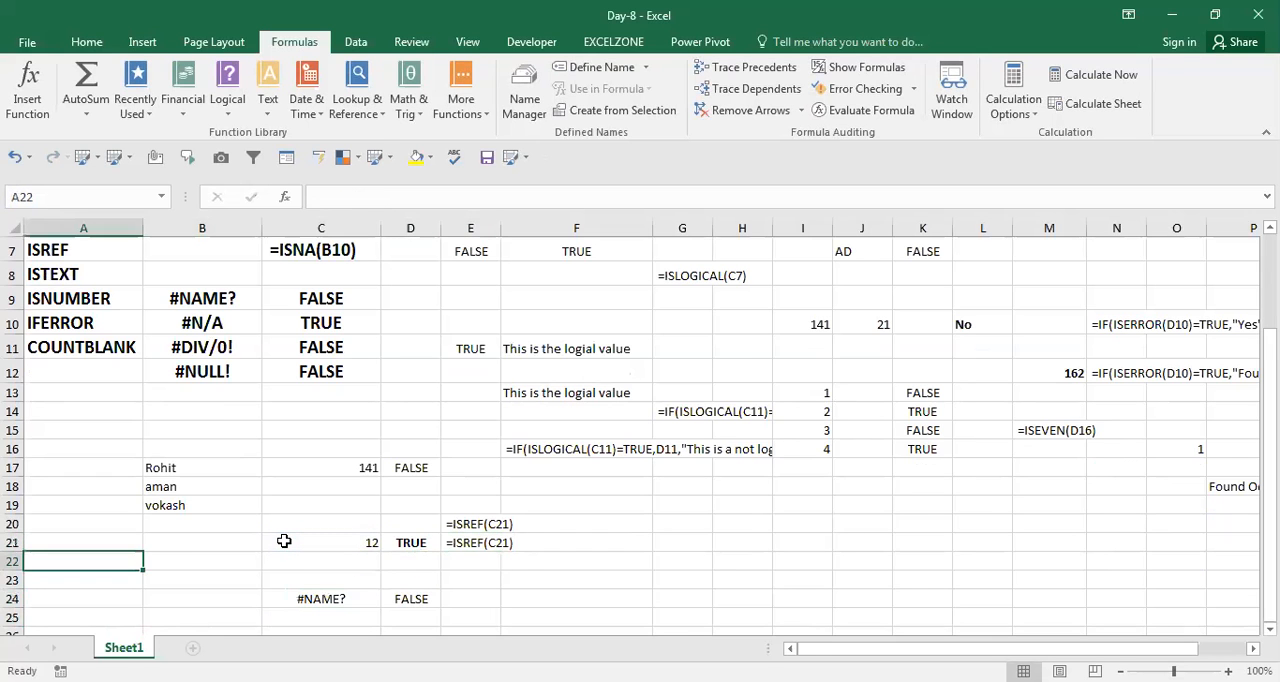
{"action": "key", "text": "Up"}
{"action": "key", "text": "Up"}
{"action": "key", "text": "Up"}
{"action": "key", "text": "Up"}
{"action": "key", "text": "Up"}
{"action": "key", "text": "Up"}
{"action": "key", "text": "Up"}
{"action": "key", "text": "Up"}
{"action": "key", "text": "Up"}
{"action": "key", "text": "Up"}
{"action": "key", "text": "Up"}
{"action": "key", "text": "Up"}
{"action": "key", "text": "Up"}
{"action": "key", "text": "Up"}
{"action": "key", "text": "Up"}
{"action": "key", "text": "Up"}
{"action": "key", "text": "Up"}
{"action": "key", "text": "Up"}
{"action": "key", "text": "Up"}
{"action": "key", "text": "Up"}
{"action": "key", "text": "Down"}
{"action": "key", "text": "Down"}
{"action": "key", "text": "Down"}
{"action": "key", "text": "Down"}
{"action": "key", "text": "Down"}
{"action": "key", "text": "Down"}
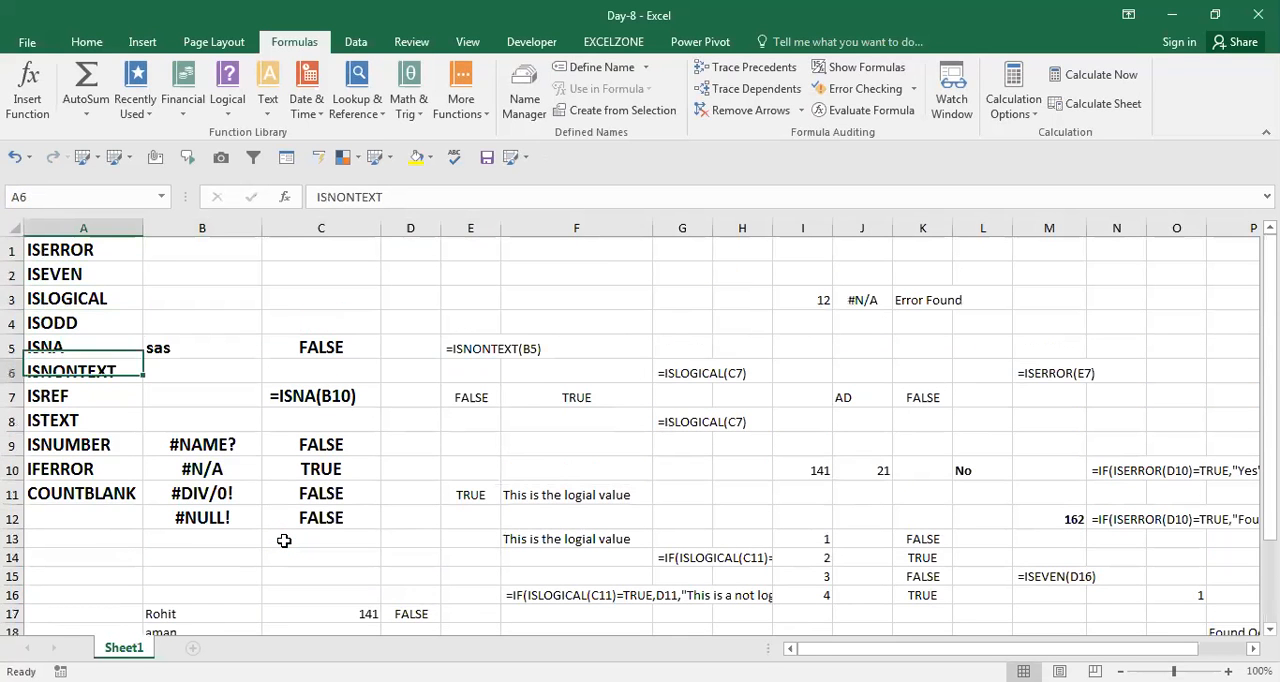
{"action": "key", "text": "Up"}
{"action": "key", "text": "Right"}
{"action": "key", "text": "Left"}
{"action": "key", "text": "Down"}
{"action": "key", "text": "Down"}
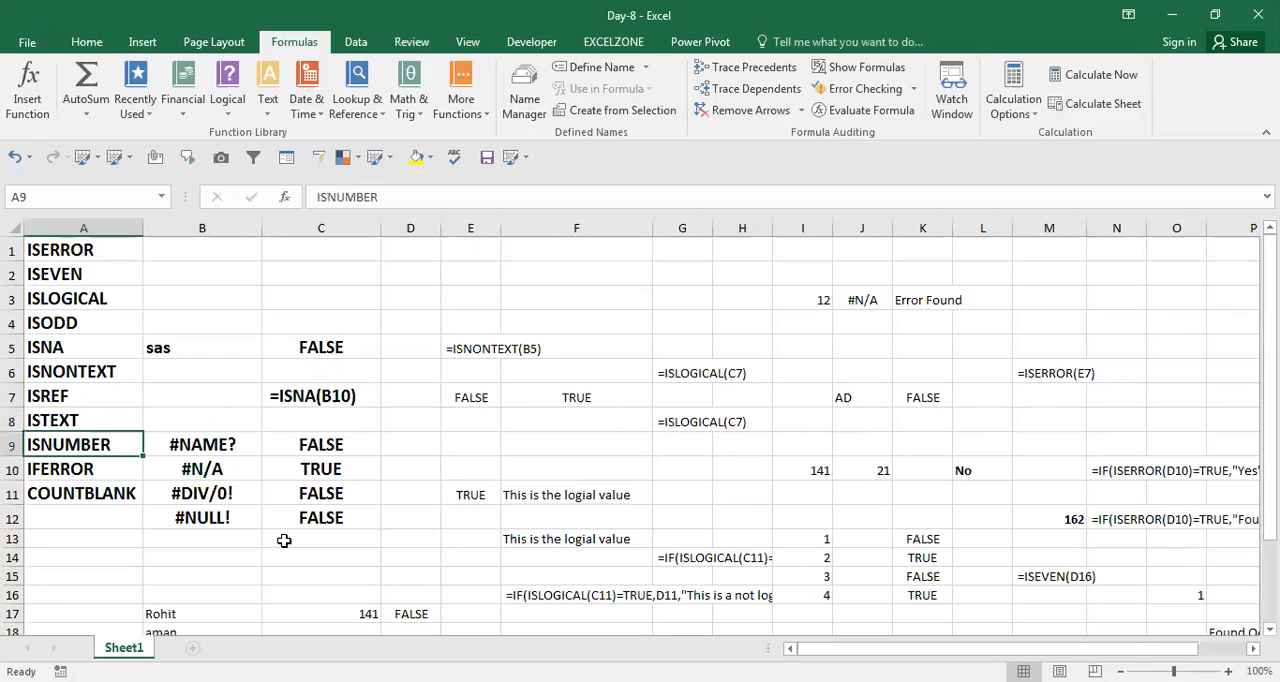
{"action": "key", "text": "Down"}
{"action": "key", "text": "Down"}
{"action": "key", "text": "Up"}
Insert three blank columns before column B, beside the list of function names.
{"action": "key", "text": "Right"}
{"action": "key", "text": "ctrl+space"}
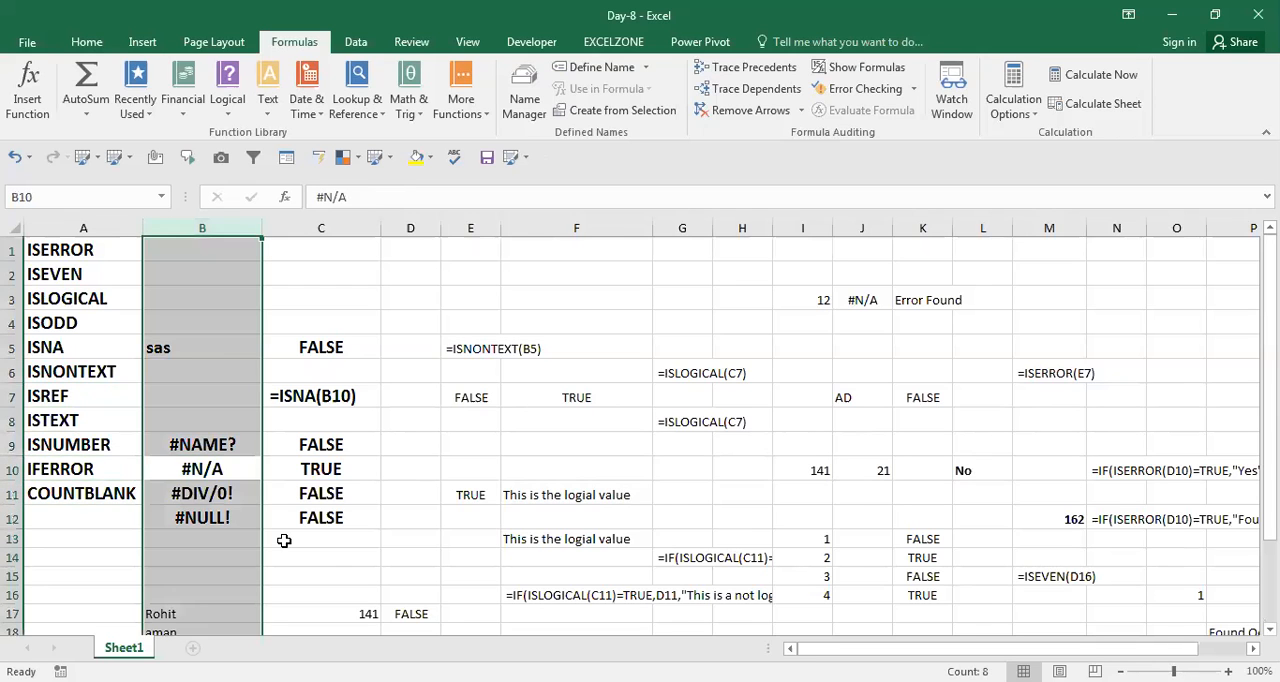
{"action": "key", "text": "ctrl+shift+plus"}
{"action": "key", "text": "ctrl+shift+plus"}
{"action": "key", "text": "ctrl+shift+plus"}
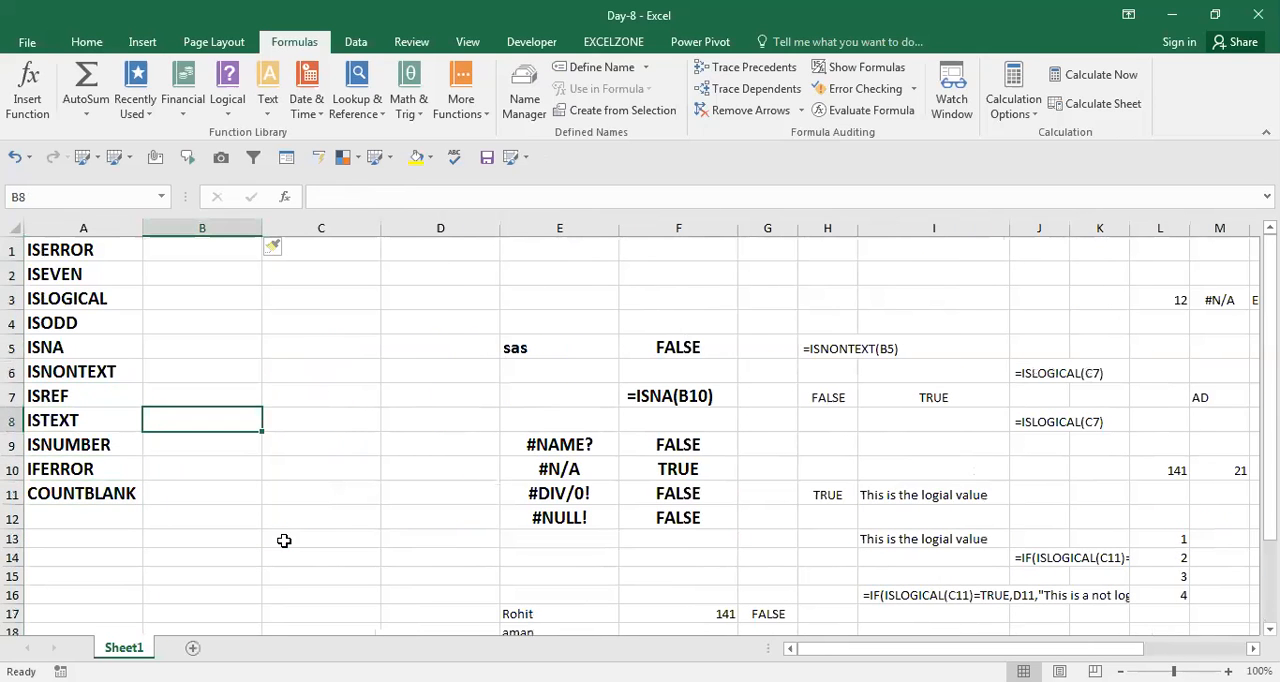
Enter the sample numbers 141 in B8 and 41 in C8, in the ISTEXT row.
{"action": "key", "text": "Right"}
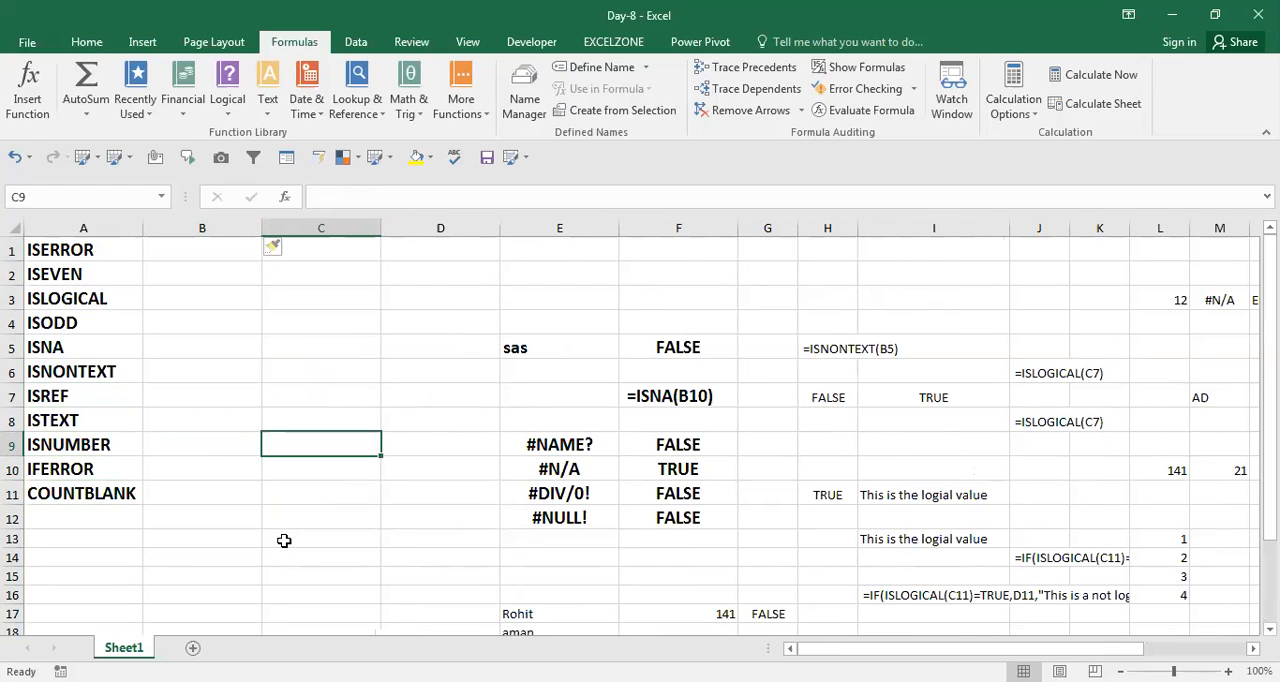
{"action": "key", "text": "Left"}
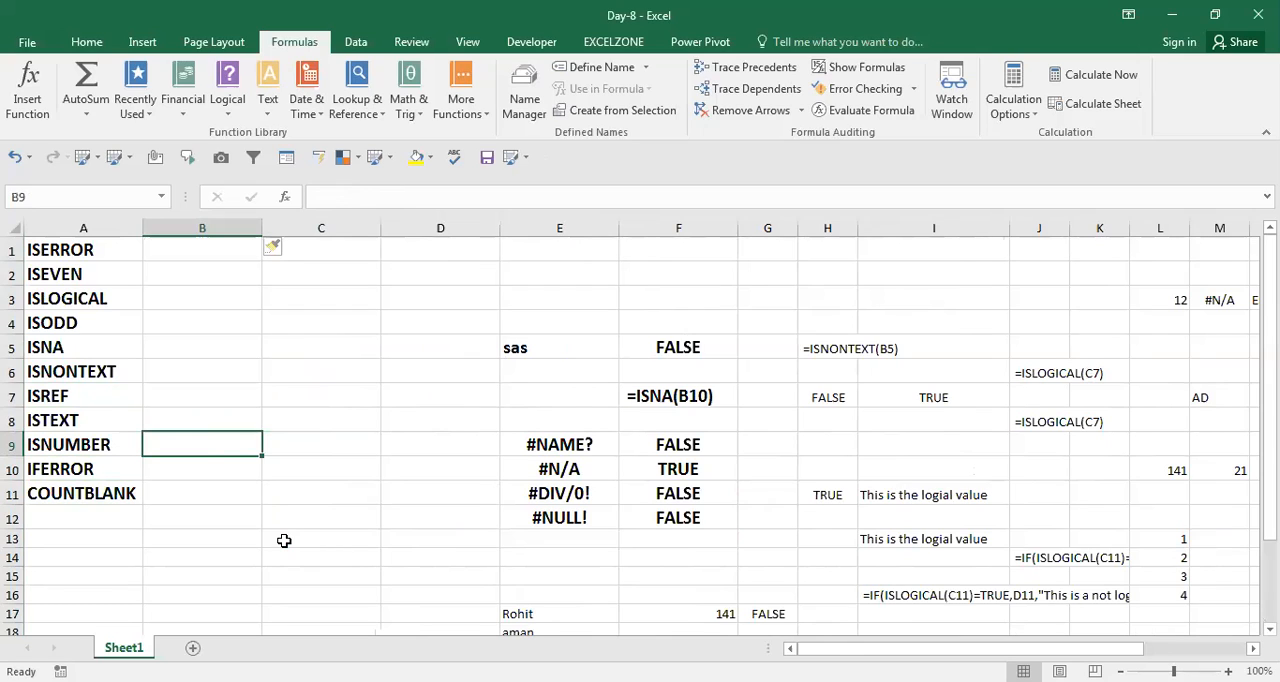
{"action": "key", "text": "Up"}
{"action": "type", "text": "141"}
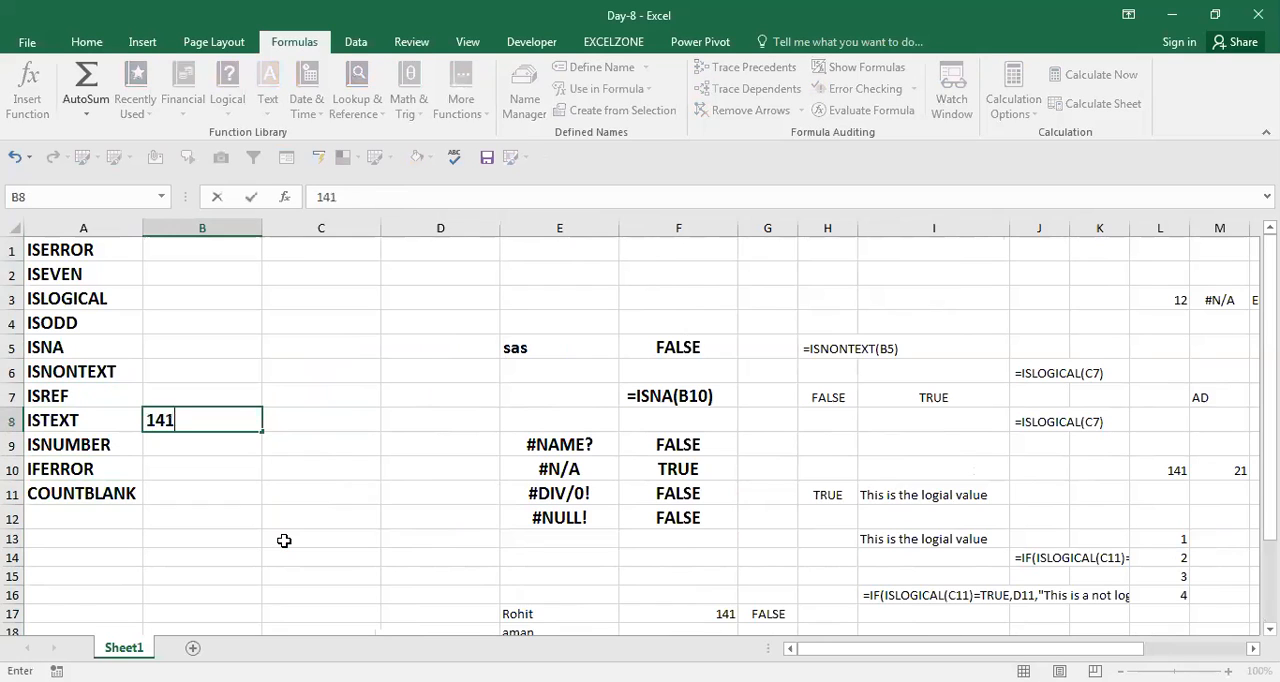
{"action": "key", "text": "ctrl+Return"}
{"action": "key", "text": "Right"}
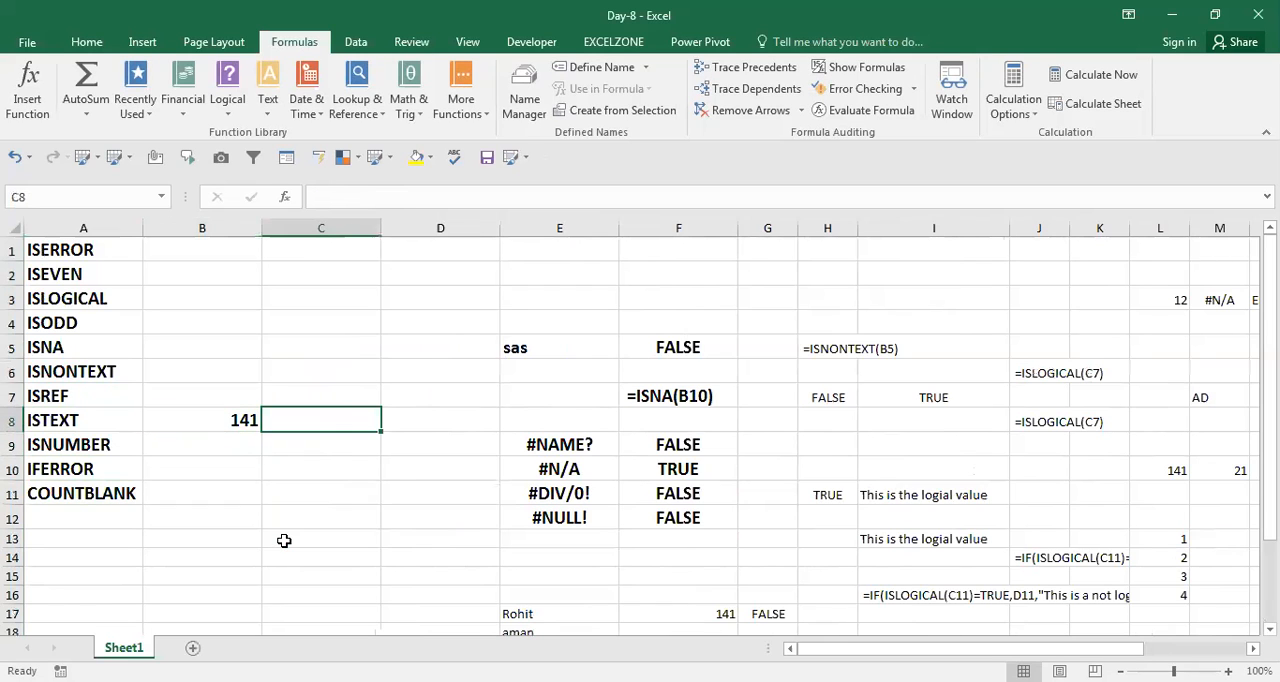
{"action": "type", "text": "41"}
{"action": "key", "text": "ctrl+Return"}
{"action": "key", "text": "Right"}
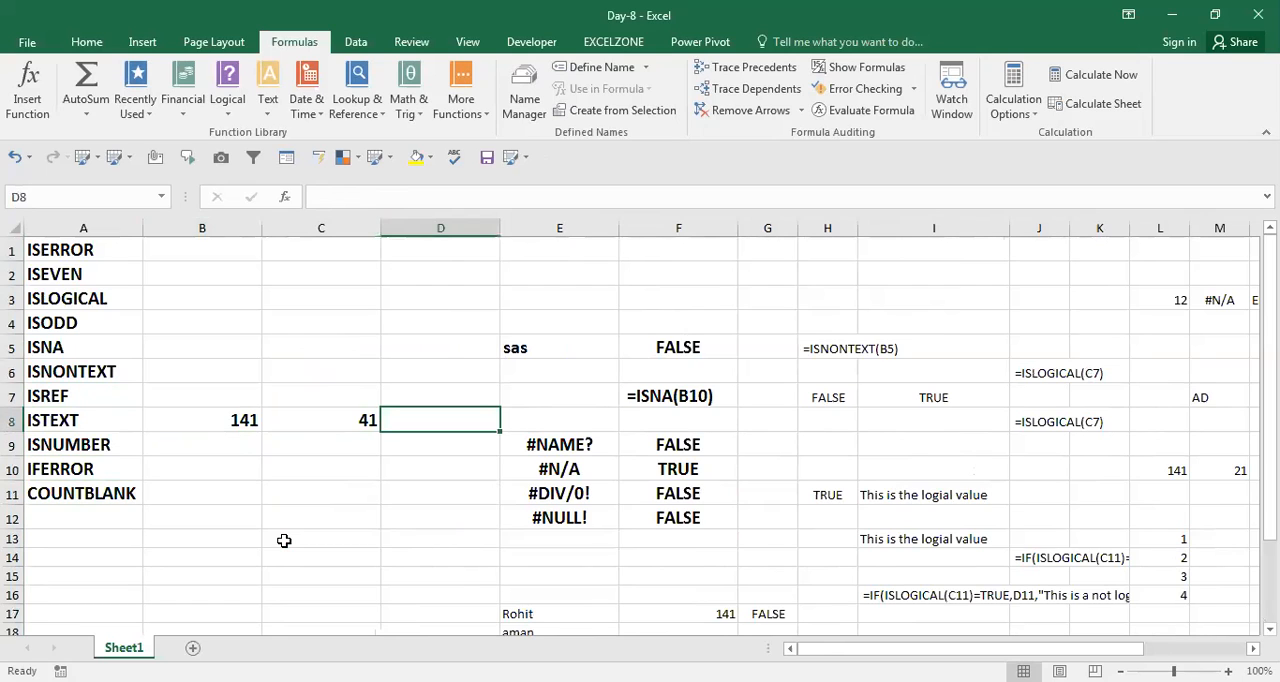
Enter the formula =IFERROR(B8+C8,"Found Error") in D8, beside the two sample numbers.
{"action": "type", "text": "="}
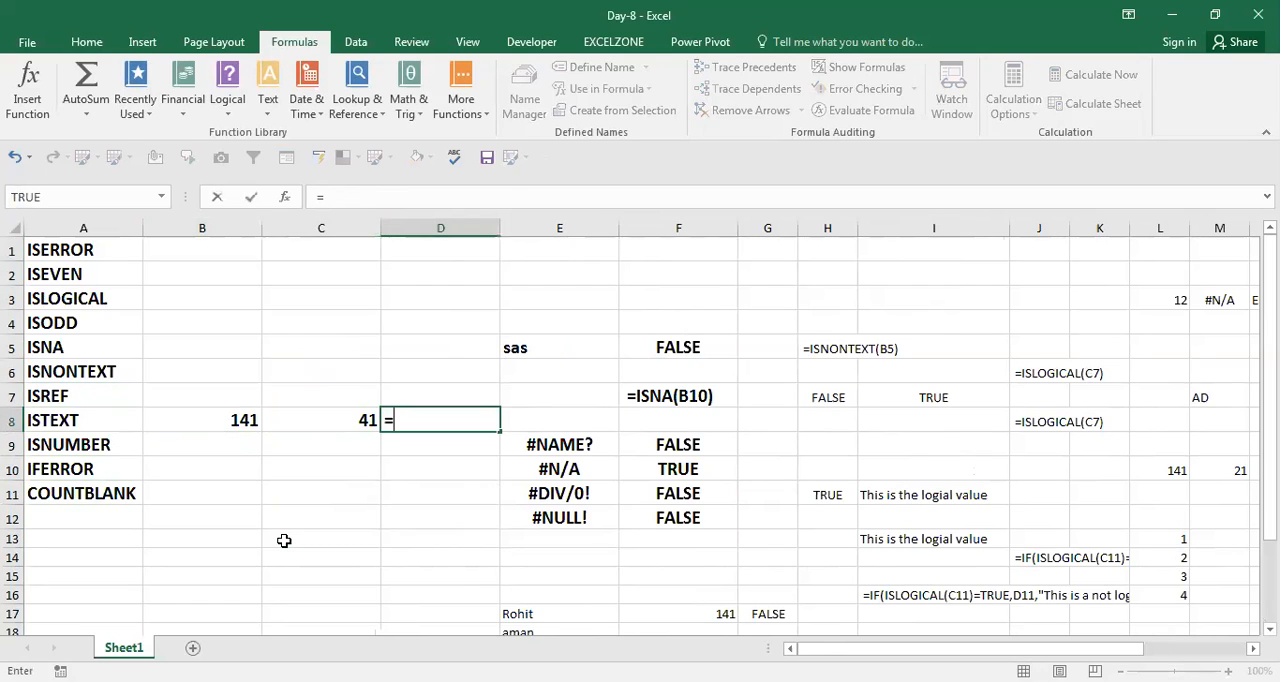
{"action": "type", "text": "if"}
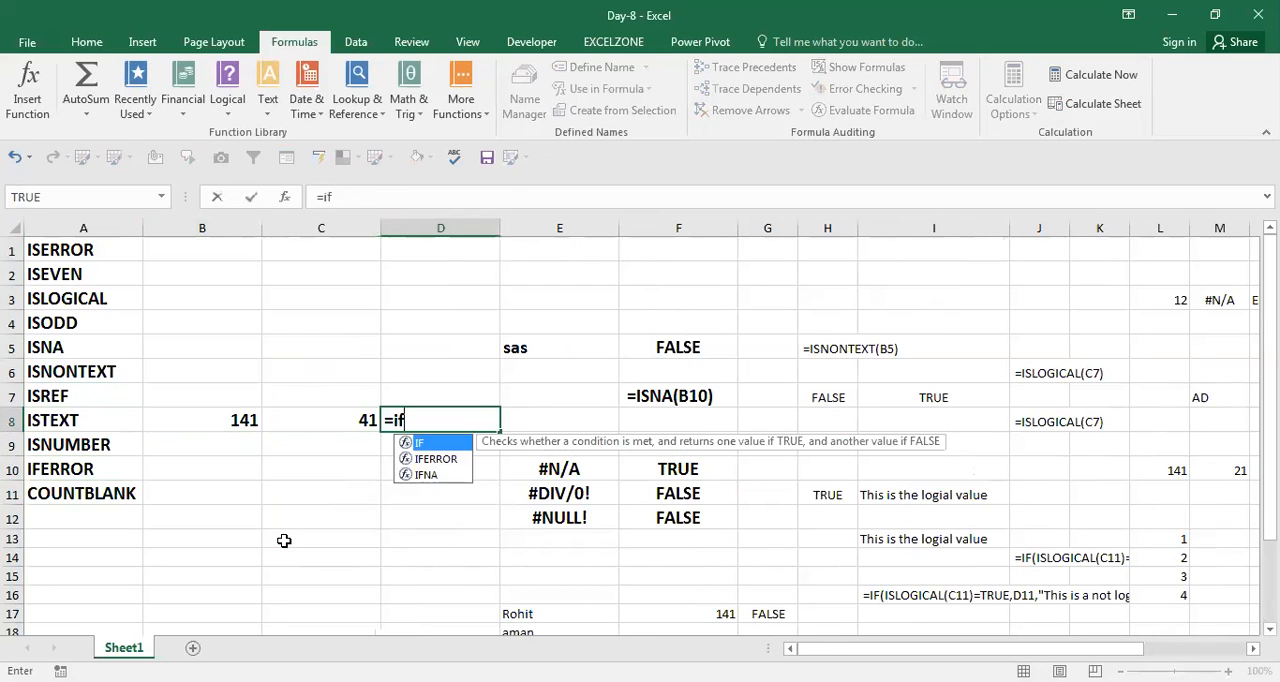
{"action": "key", "text": "Down"}
{"action": "key", "text": "Tab"}
{"action": "key", "text": "Left"}
{"action": "key", "text": "Left"}
{"action": "type", "text": "+"}
{"action": "key", "text": "Left"}
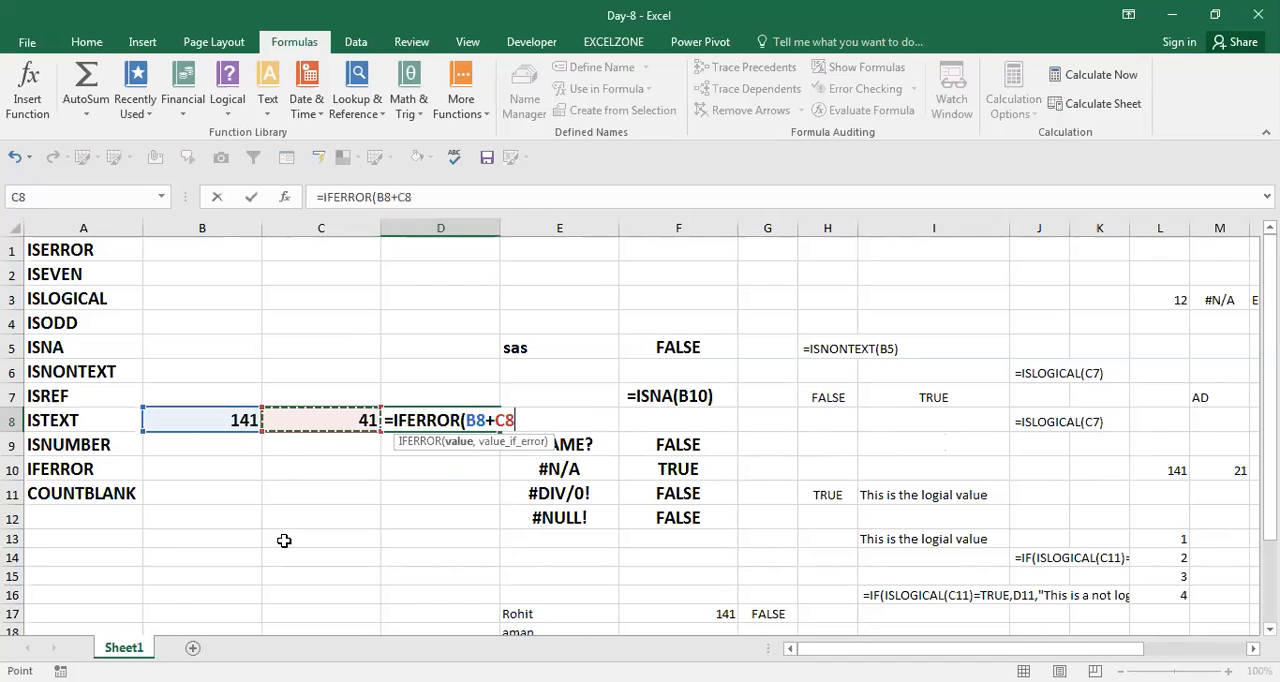
{"action": "type", "text": ","}
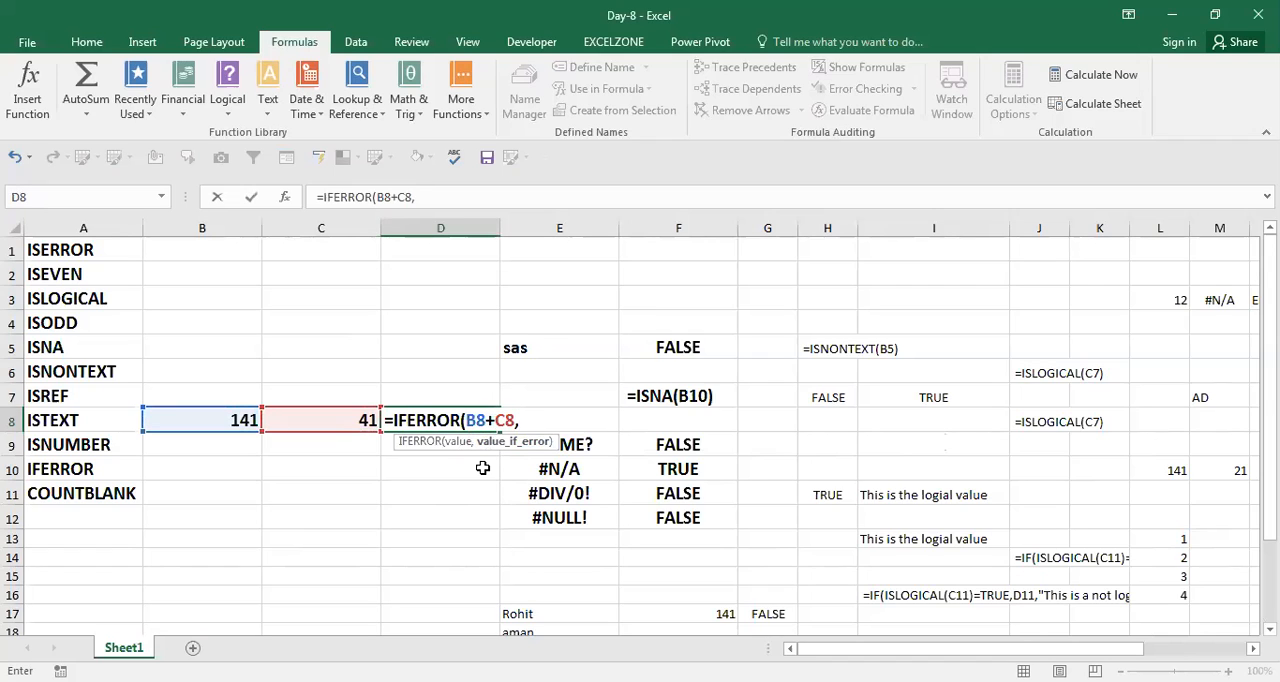
{"action": "type", "text": "\""}
{"action": "type", "text": "Found "}
{"action": "type", "text": "Error"}
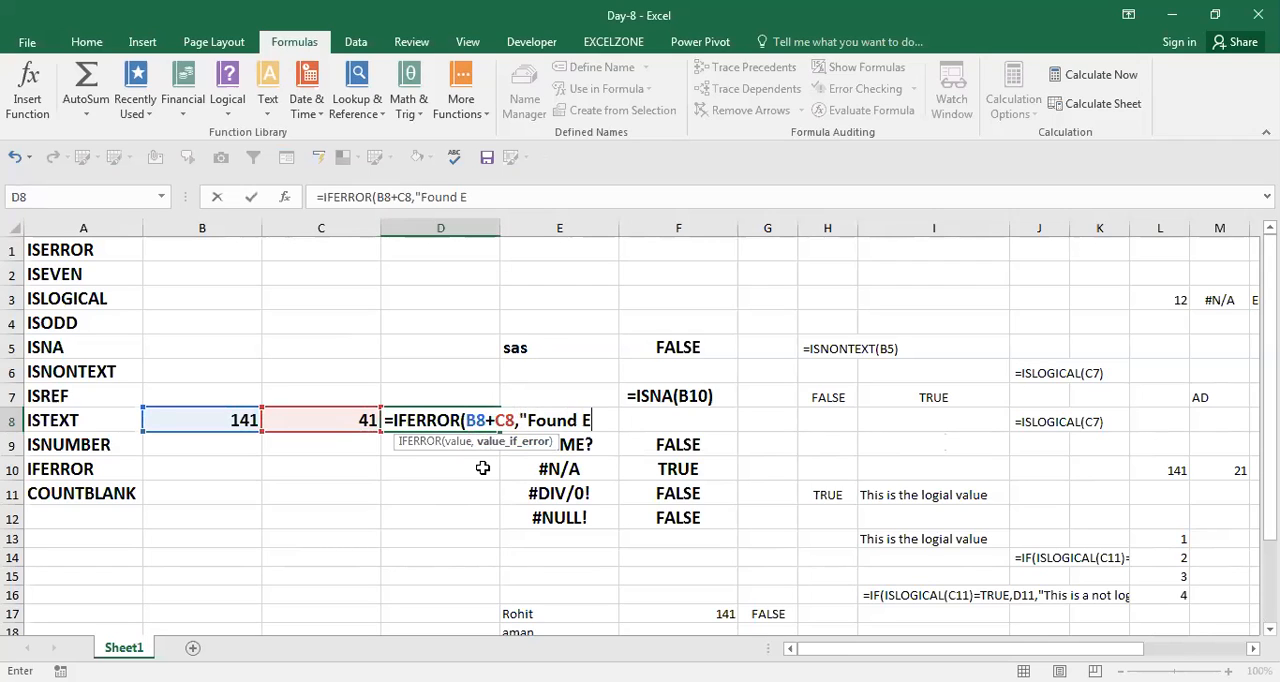
{"action": "type", "text": "\")"}
{"action": "key", "text": "Return"}
Replace the number in C8 with the error value #N/A and check the IFERROR result in D8.
{"action": "key", "text": "Up"}
{"action": "key", "text": "Left"}
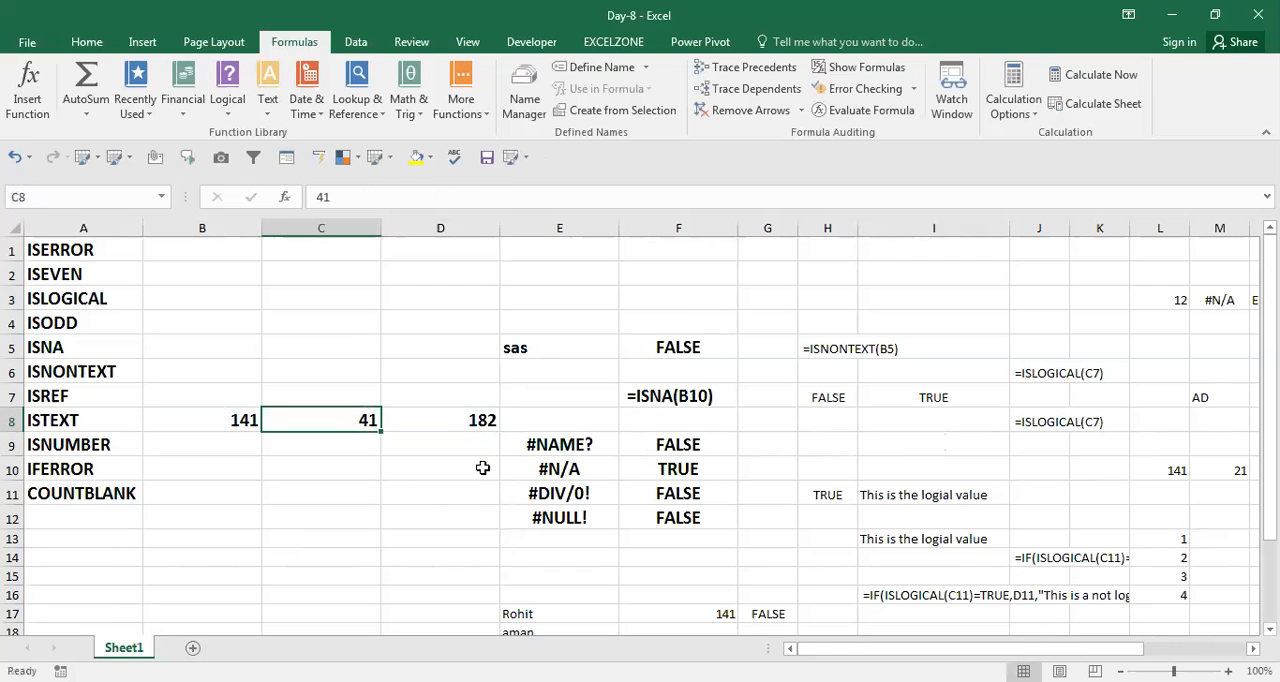
{"action": "type", "text": "#"}
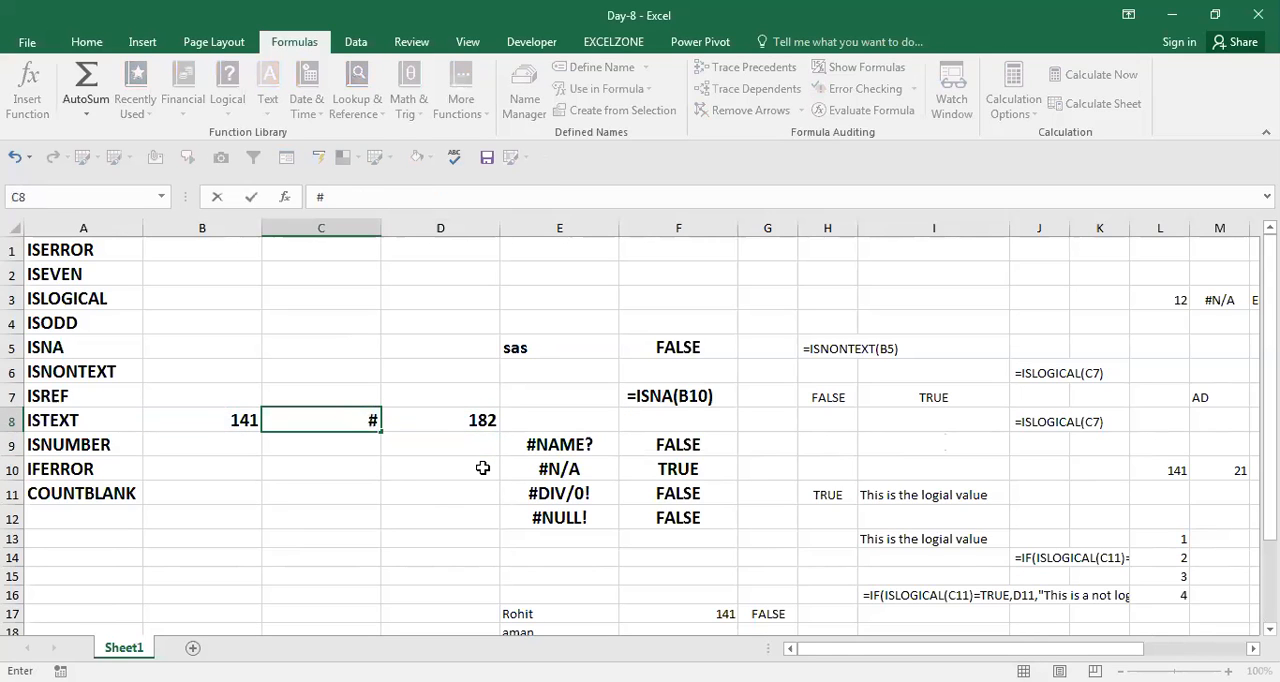
{"action": "type", "text": "n/a"}
{"action": "key", "text": "Return"}
{"action": "key", "text": "Right"}
{"action": "key", "text": "Up"}
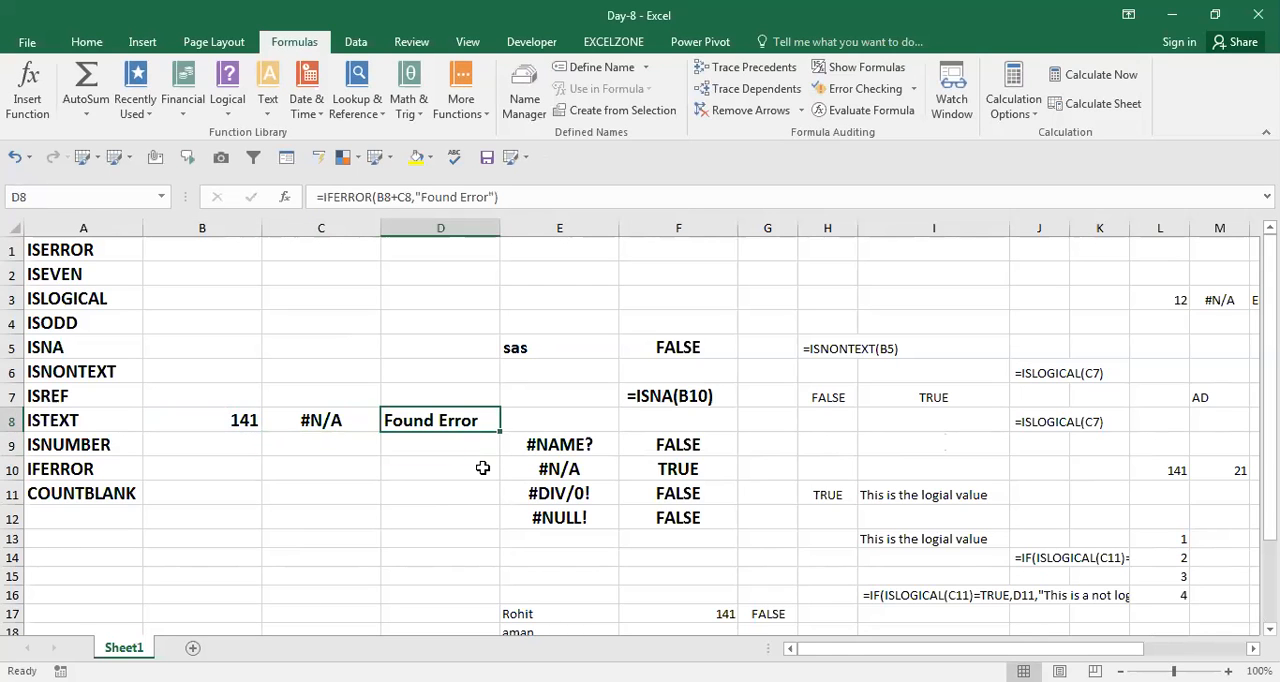
Note the formula =IFERROR(B8+C8,"Found Error") as text in D7, above its result, and save the workbook.
{"action": "key", "text": "F2"}
{"action": "key", "text": "Left"}
{"action": "key", "text": "Left"}
{"action": "key", "text": "Left"}
{"action": "key", "text": "Left"}
{"action": "key", "text": "Left"}
{"action": "key", "text": "Left"}
{"action": "key", "text": "Left"}
{"action": "key", "text": "Left"}
{"action": "key", "text": "Left"}
{"action": "key", "text": "Left"}
{"action": "key", "text": "Left"}
{"action": "key", "text": "Left"}
{"action": "key", "text": "Left"}
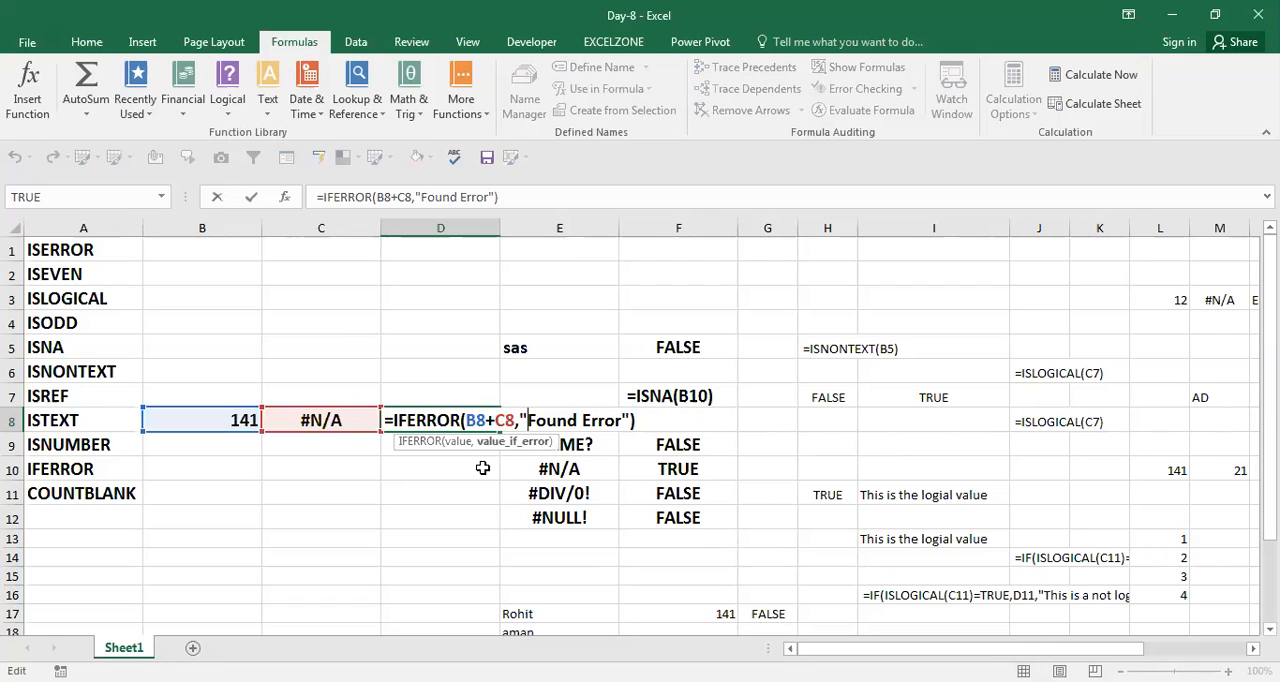
{"action": "key", "text": "Left"}
{"action": "key", "text": "Left"}
{"action": "key", "text": "Left"}
{"action": "key", "text": "Left"}
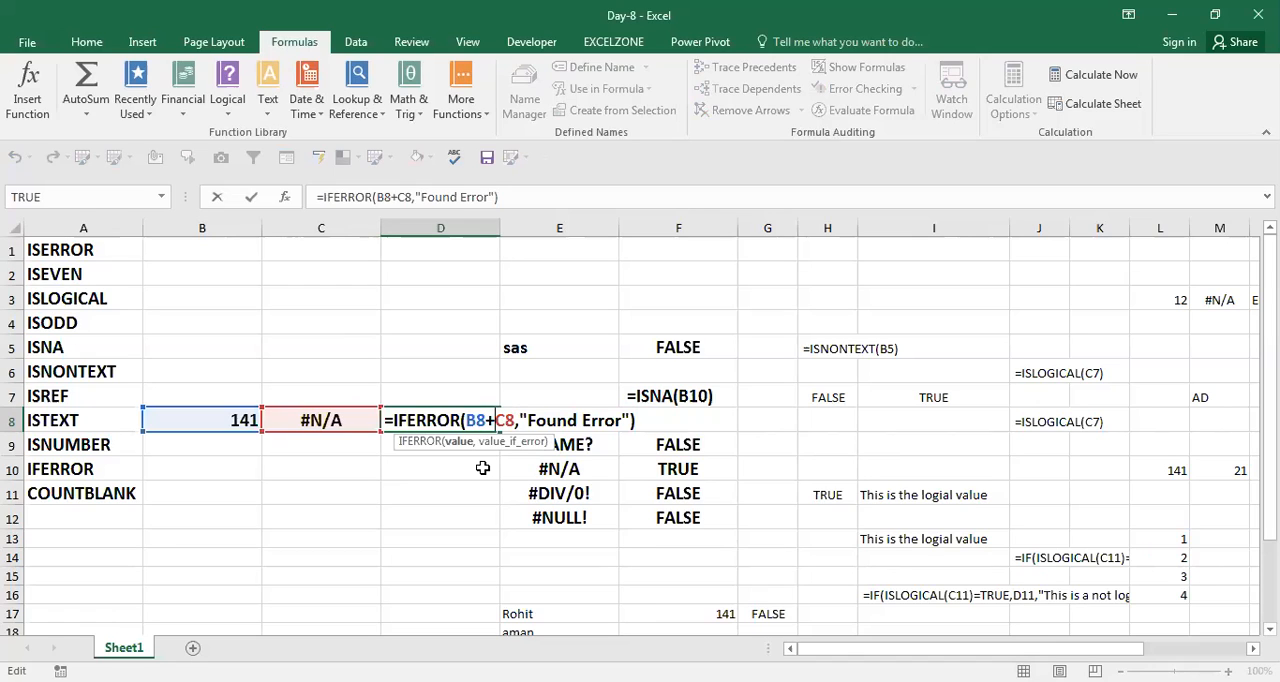
{"action": "key", "text": "Left"}
{"action": "key", "text": "Left"}
{"action": "key", "text": "ctrl+Return"}
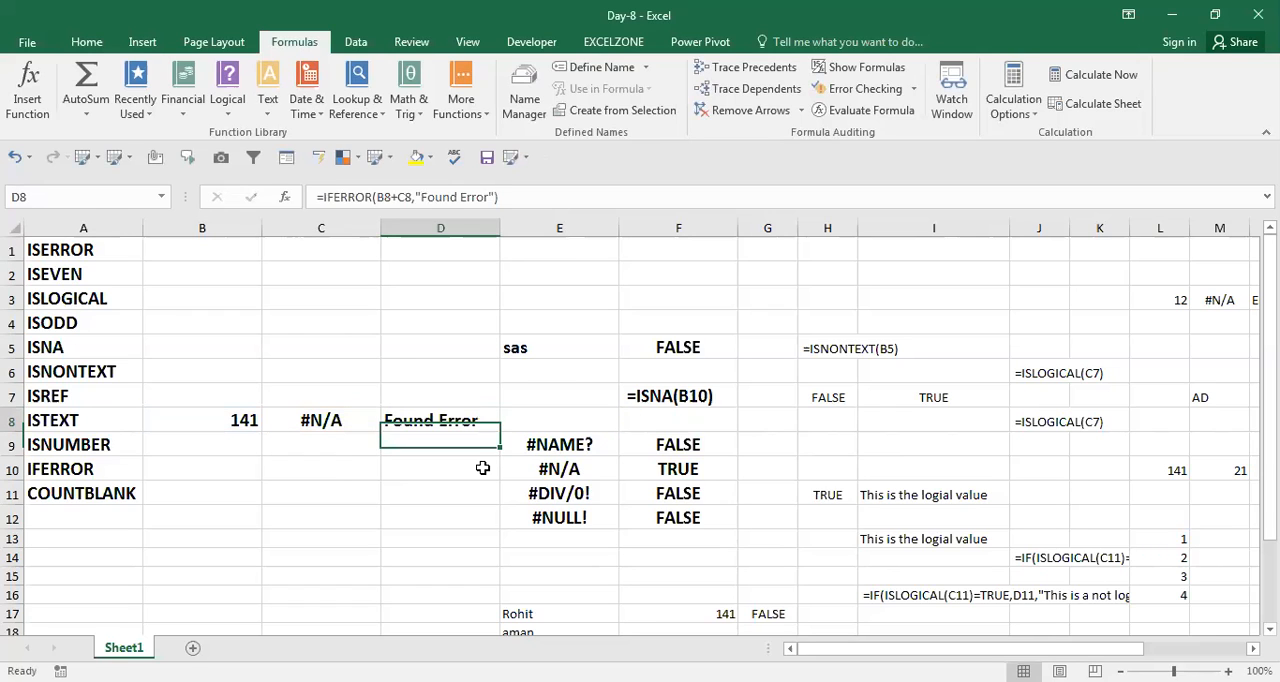
{"action": "key", "text": "Up"}
{"action": "type", "text": "=IFERROR(B8+C8,\"Found Error\")"}
{"action": "key", "text": "Return"}
{"action": "key", "text": "Down"}
{"action": "key", "text": "ctrl+s"}
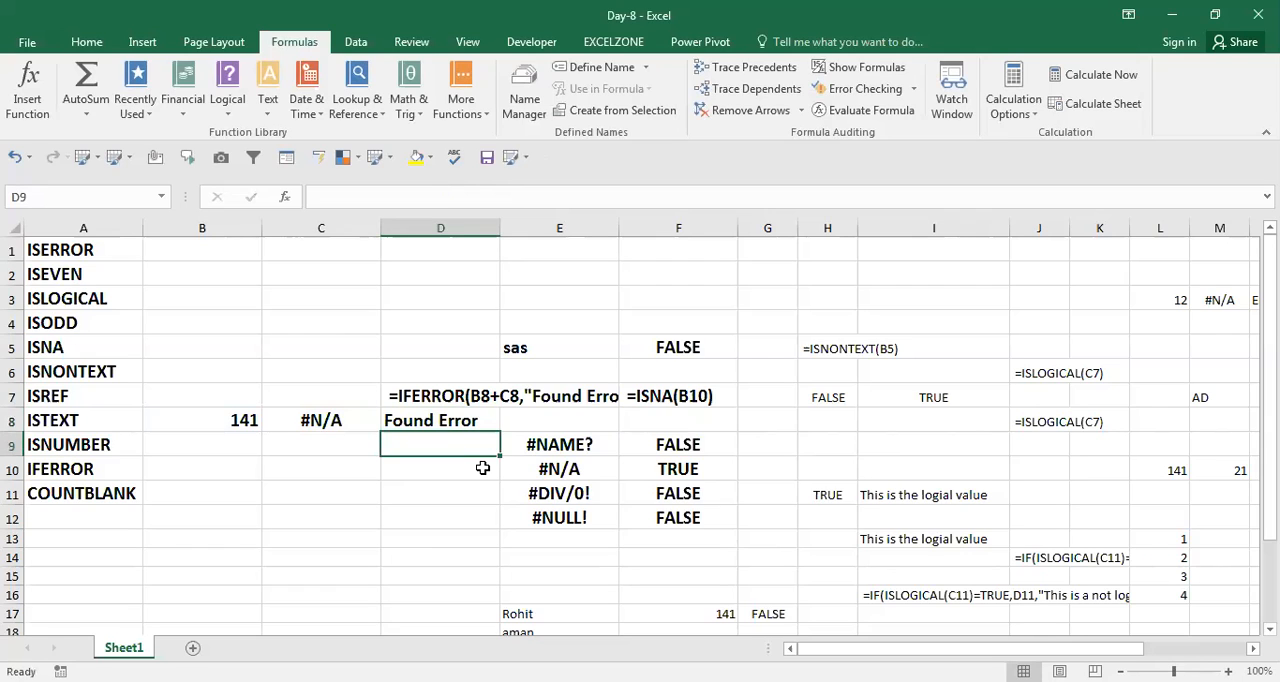
Insert two blank columns before column B, beside the list of function names.
{"action": "key", "text": "Left"}
{"action": "key", "text": "Left"}
{"action": "key", "text": "Left"}
{"action": "key", "text": "Down"}
{"action": "key", "text": "Right"}
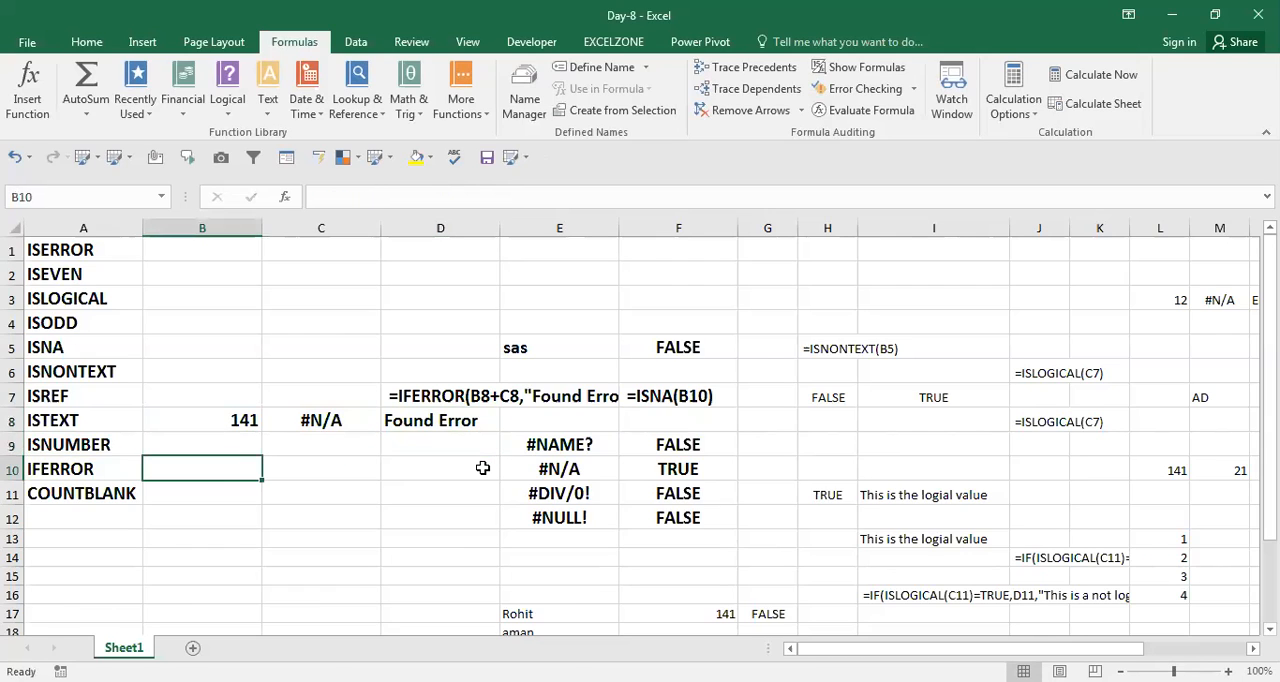
{"action": "key", "text": "ctrl+space"}
{"action": "key", "text": "ctrl+shift+plus"}
{"action": "key", "text": "ctrl+shift+plus"}
Enter 322, 1, 22, 1, 13, 3 and 41 in B1, B3, B4, B5, B7, B8 and B11, leaving the cells between blank.
{"action": "key", "text": "Up"}
{"action": "key", "text": "Up"}
{"action": "key", "text": "Up"}
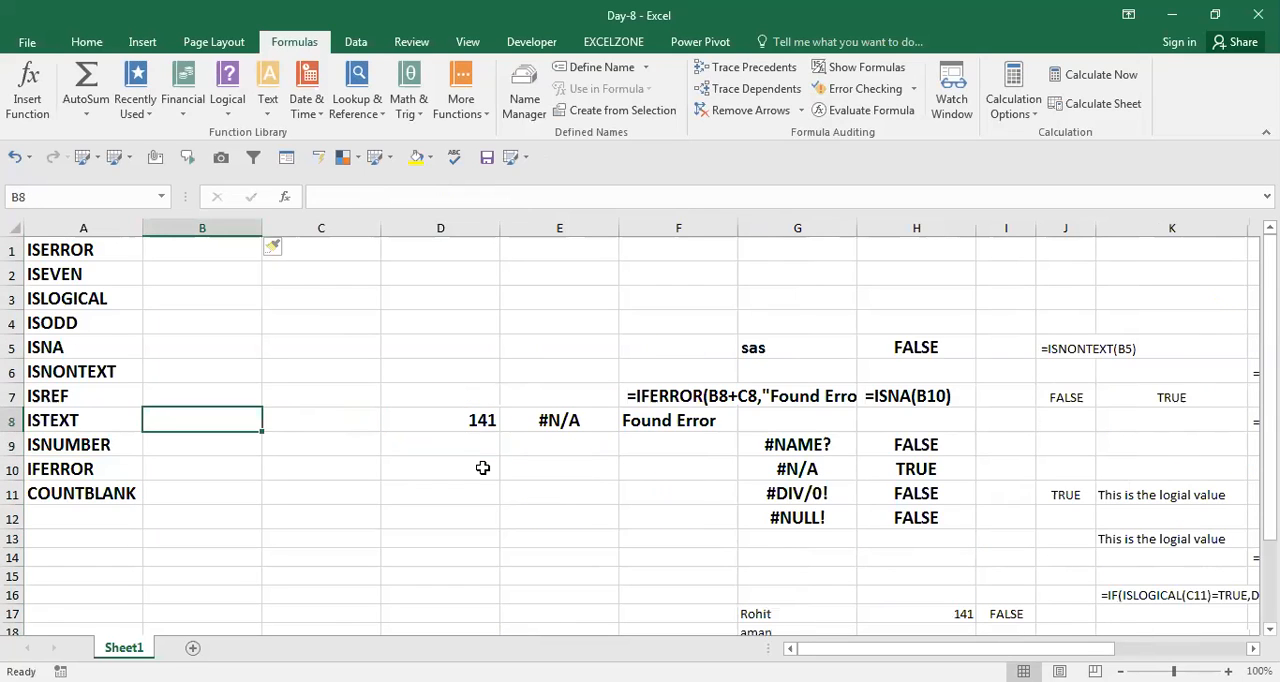
{"action": "key", "text": "Up"}
{"action": "key", "text": "Right"}
{"action": "key", "text": "Up"}
{"action": "key", "text": "Left"}
{"action": "key", "text": "Up"}
{"action": "key", "text": "Up"}
{"action": "key", "text": "Up"}
{"action": "key", "text": "Up"}
{"action": "type", "text": "322"}
{"action": "key", "text": "Return"}
{"action": "key", "text": "Return"}
{"action": "type", "text": "1"}
{"action": "key", "text": "Return"}
{"action": "type", "text": "22"}
{"action": "key", "text": "Return"}
{"action": "type", "text": "1"}
{"action": "key", "text": "Return"}
{"action": "key", "text": "Return"}
{"action": "type", "text": "13"}
{"action": "key", "text": "Return"}
{"action": "type", "text": "3"}
{"action": "key", "text": "Return"}
{"action": "key", "text": "Return"}
{"action": "key", "text": "Return"}
{"action": "type", "text": "41"}
{"action": "key", "text": "Return"}
Enter the formula =COUNTBLANK(B1:B11) in B12, below the sample numbers.
{"action": "type", "text": "="}
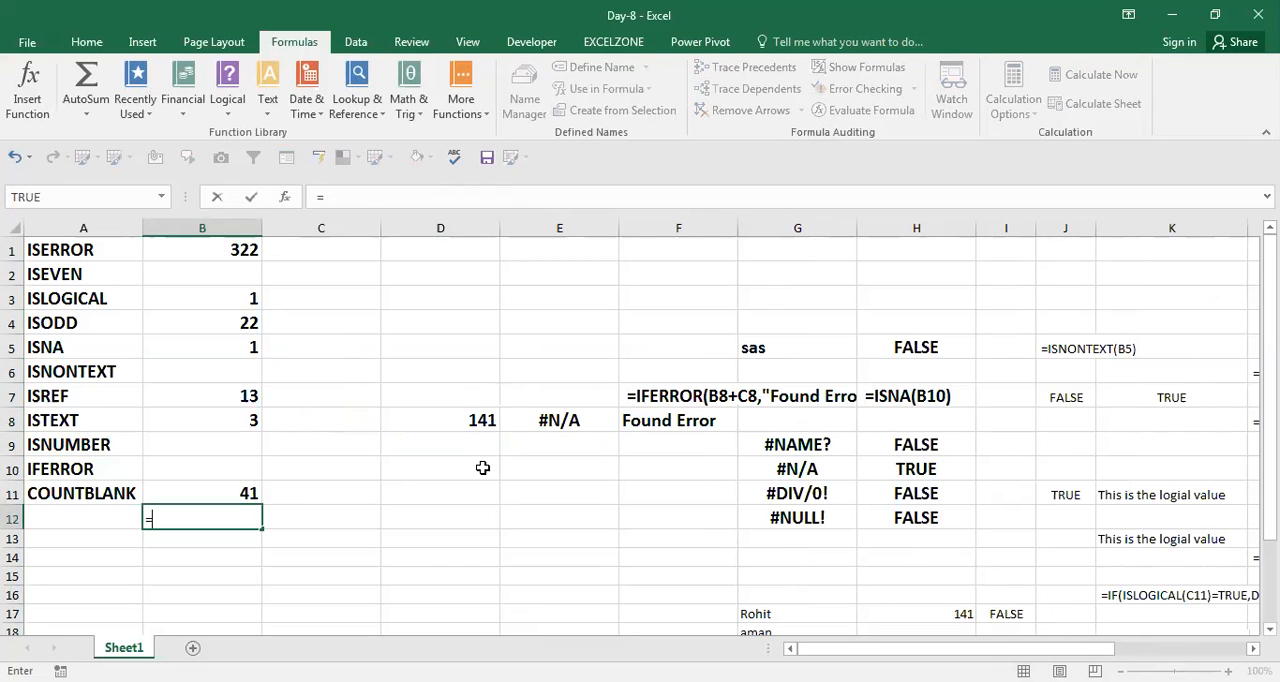
{"action": "type", "text": "COUNTBLANK(B1:B11)"}
{"action": "key", "text": "Return"}
Note the COUNTBLANK formula as text in C12, beside its result.
{"action": "key", "text": "Up"}
{"action": "key", "text": "F2"}
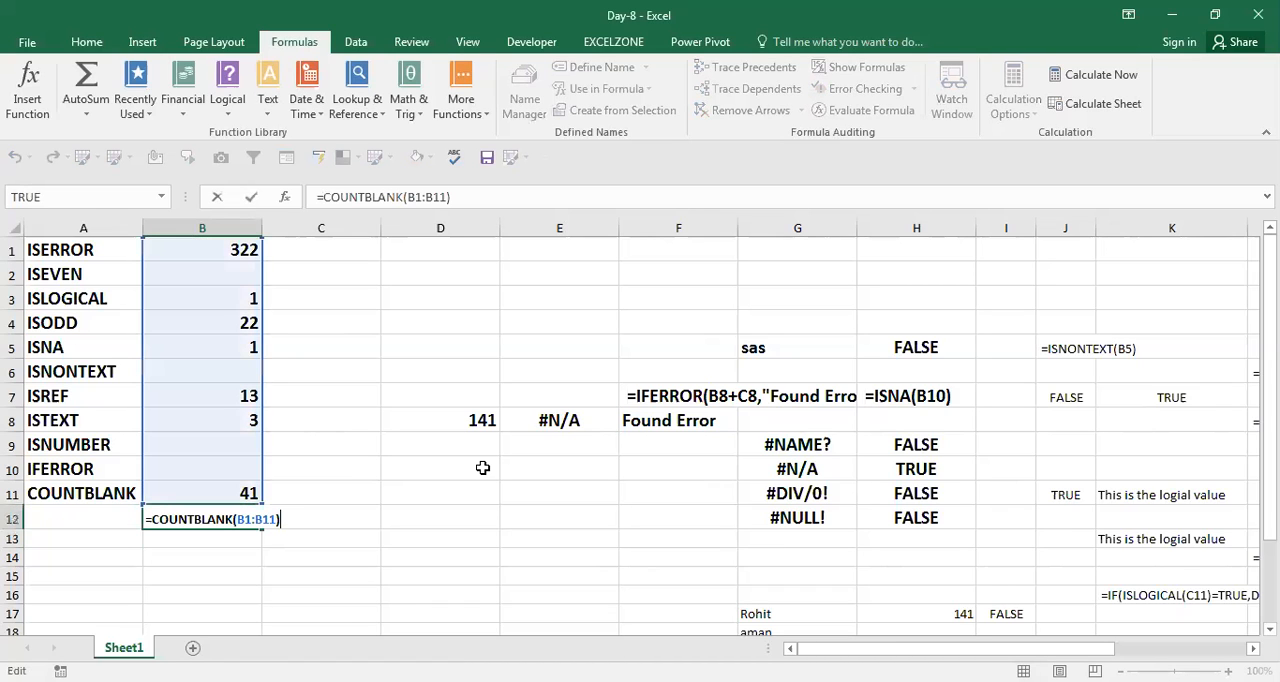
{"action": "key", "text": "shift+Home"}
{"action": "key", "text": "ctrl+c"}
{"action": "key", "text": "Return"}
{"action": "key", "text": "Up"}
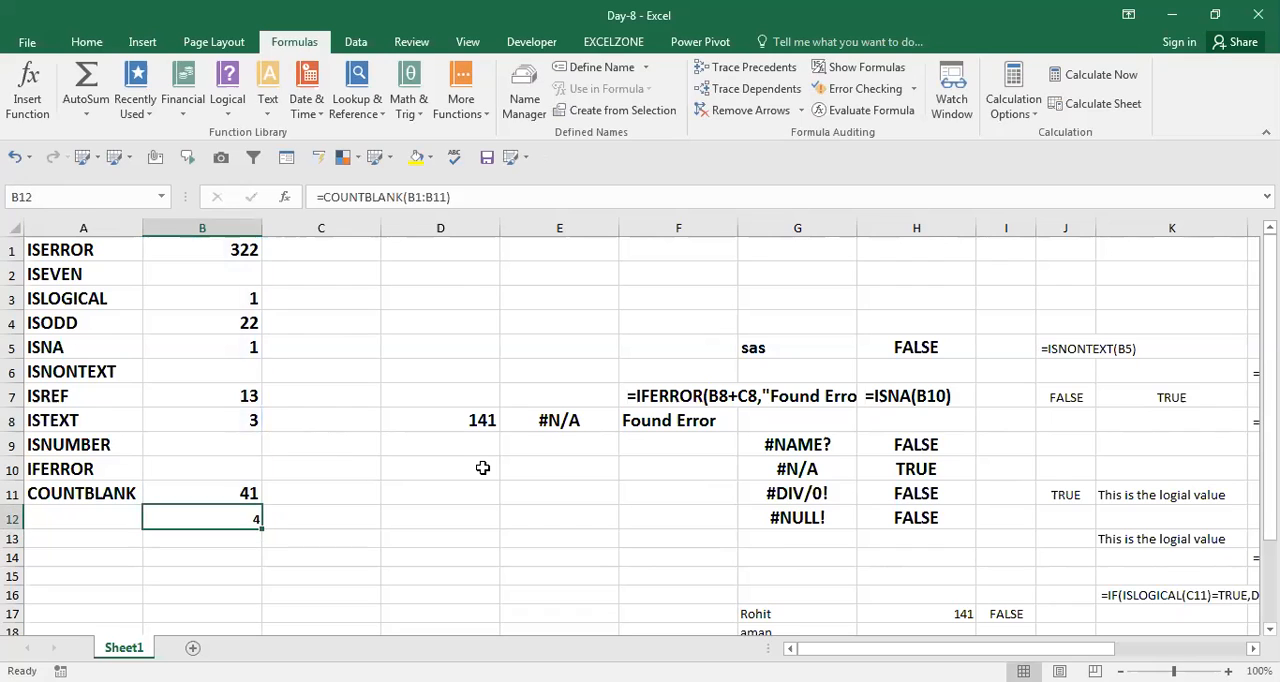
{"action": "key", "text": "Right"}
{"action": "key", "text": "ctrl+v"}
{"action": "key", "text": "Return"}
Enter the number 14 in B18, in the empty area below the COUNTBLANK example.
{"action": "key", "text": "Down"}
{"action": "key", "text": "Down"}
{"action": "key", "text": "Down"}
{"action": "key", "text": "Down"}
{"action": "key", "text": "Down"}
{"action": "key", "text": "Down"}
{"action": "key", "text": "Up"}
{"action": "key", "text": "Up"}
{"action": "key", "text": "Up"}
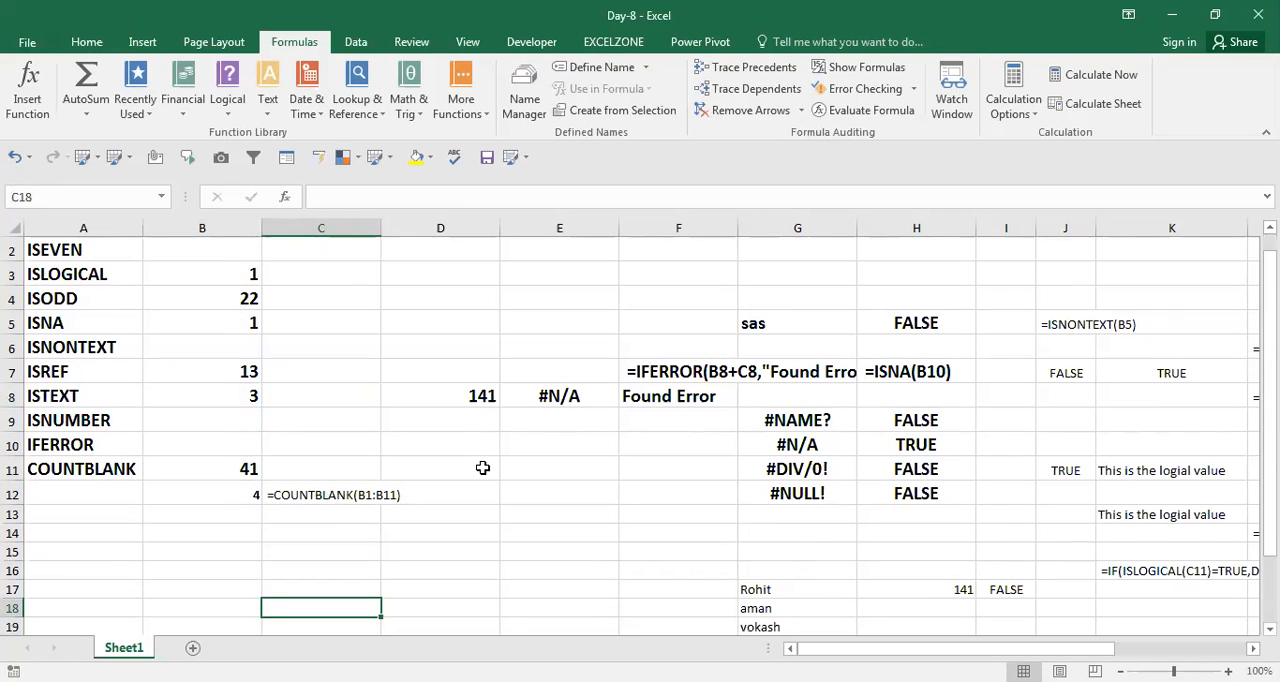
{"action": "key", "text": "Down"}
{"action": "key", "text": "Down"}
{"action": "key", "text": "Down"}
{"action": "key", "text": "Down"}
{"action": "key", "text": "Down"}
{"action": "key", "text": "Up"}
{"action": "key", "text": "Up"}
{"action": "key", "text": "Up"}
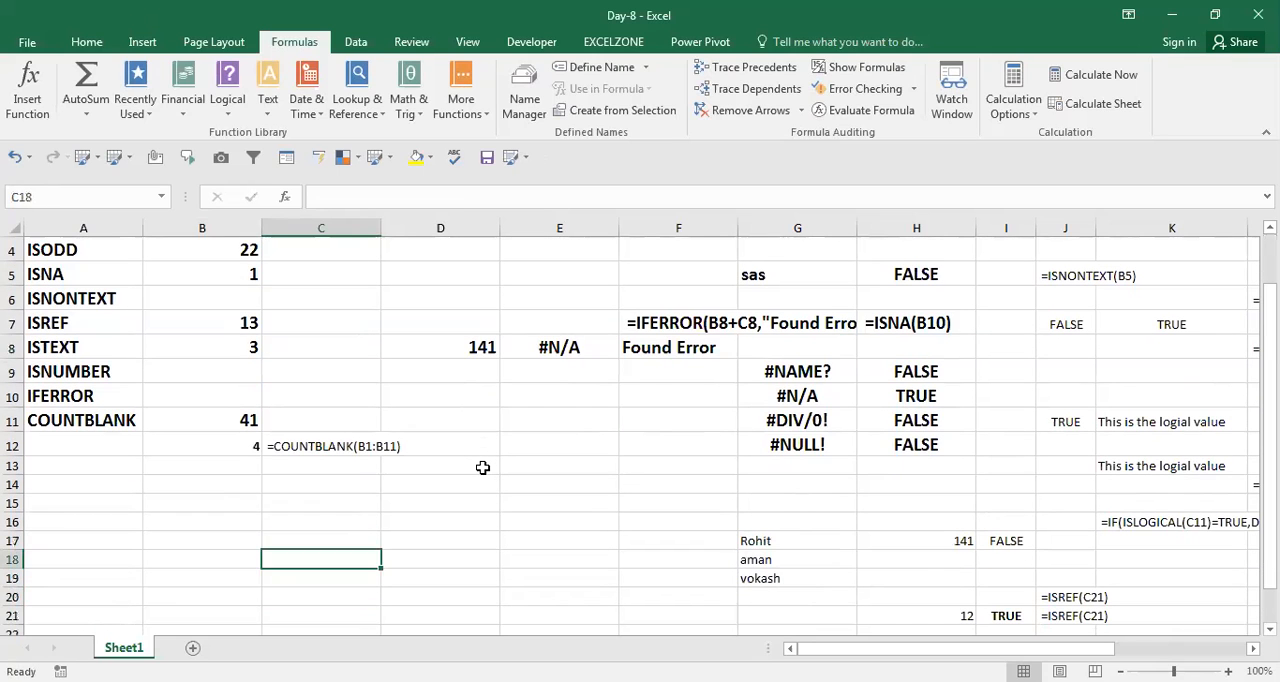
{"action": "key", "text": "Left"}
{"action": "type", "text": "14"}
{"action": "key", "text": "Tab"}
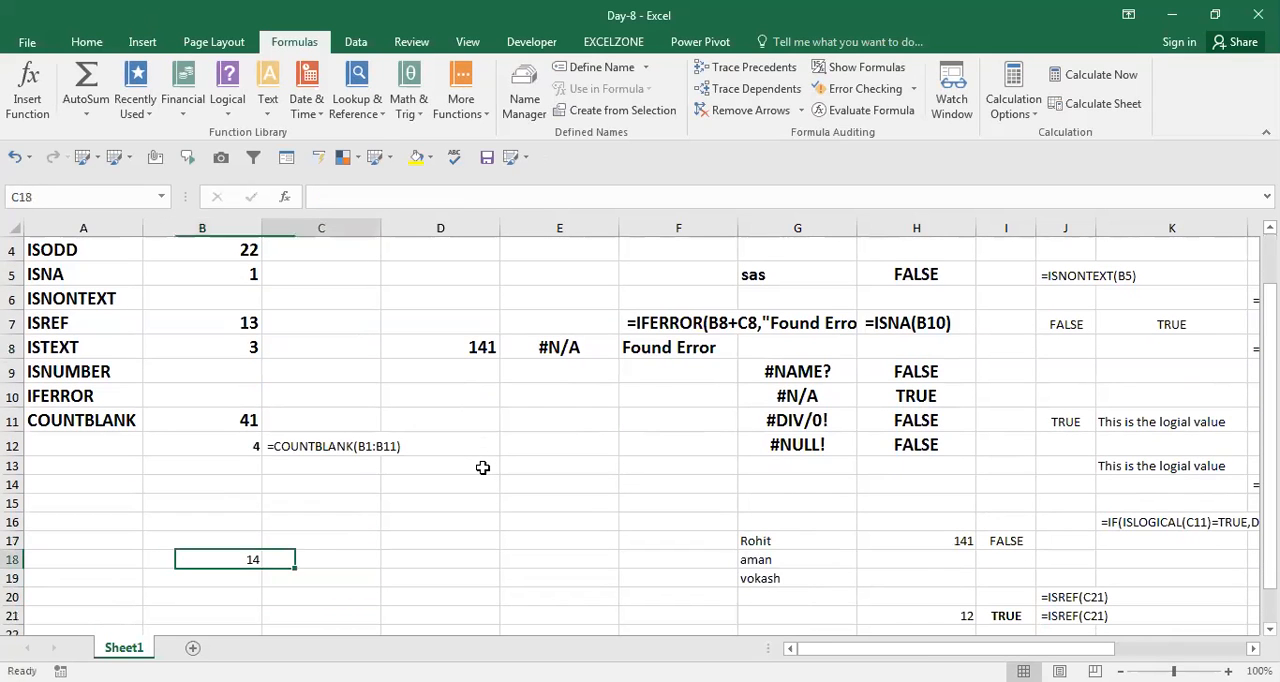
Start an IF formula in D18 with the logical test ISBLANK(B18)="".
{"action": "key", "text": "Right"}
{"action": "type", "text": "="}
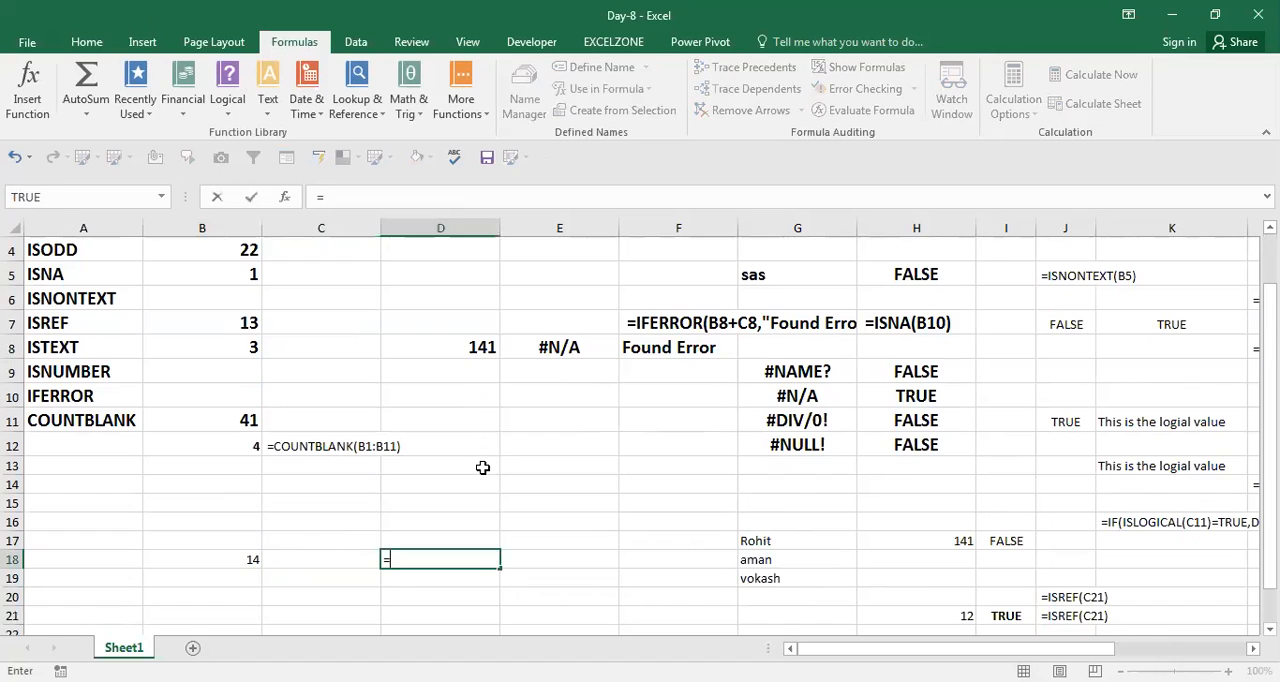
{"action": "type", "text": "IF("}
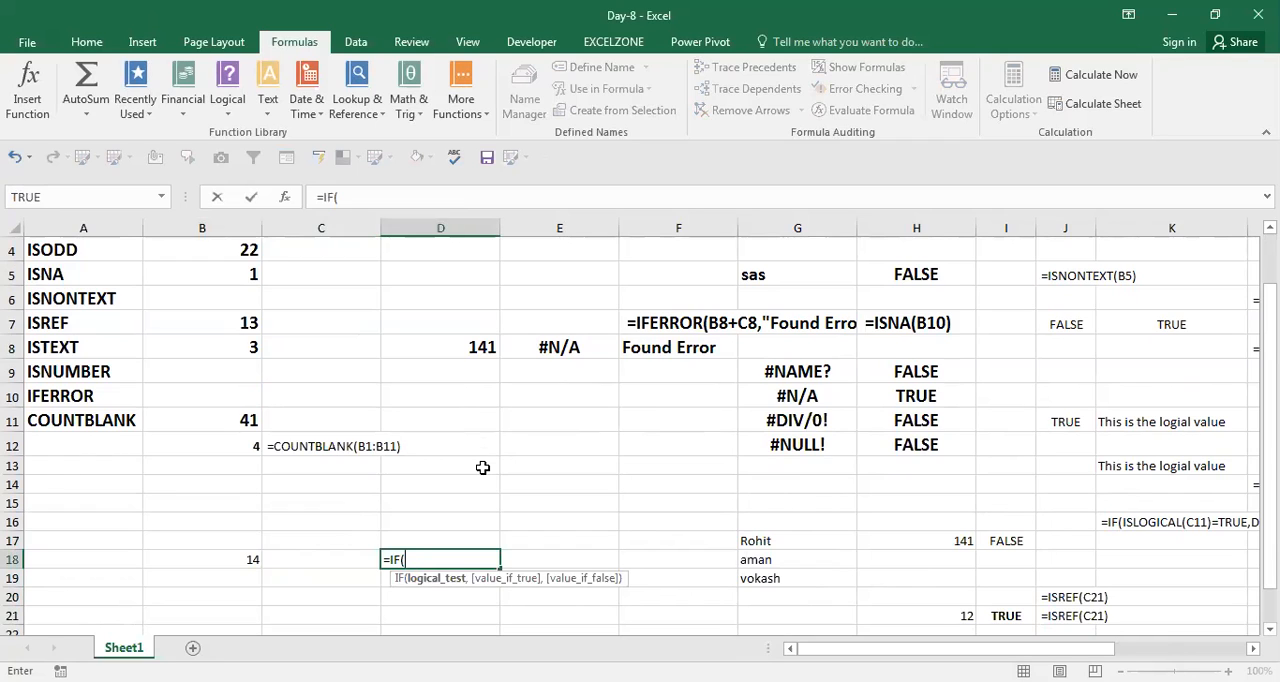
{"action": "type", "text": "isb"}
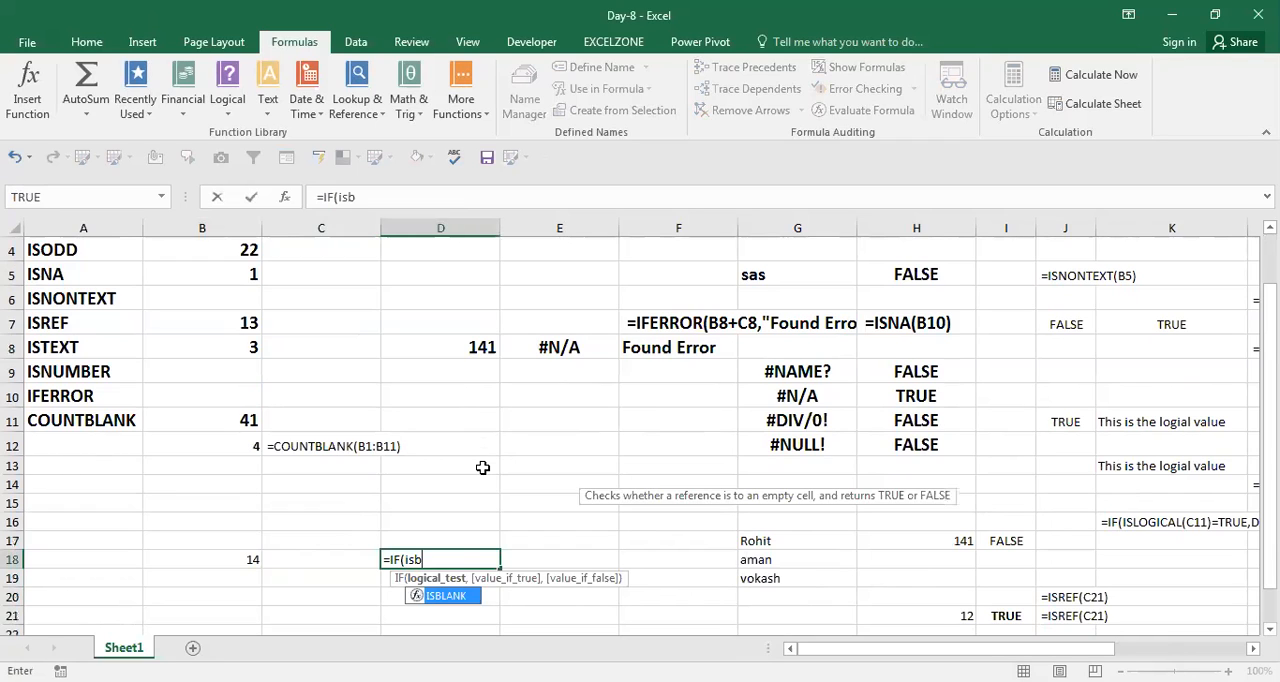
{"action": "key", "text": "Tab"}
{"action": "key", "text": "Left"}
{"action": "key", "text": "Left"}
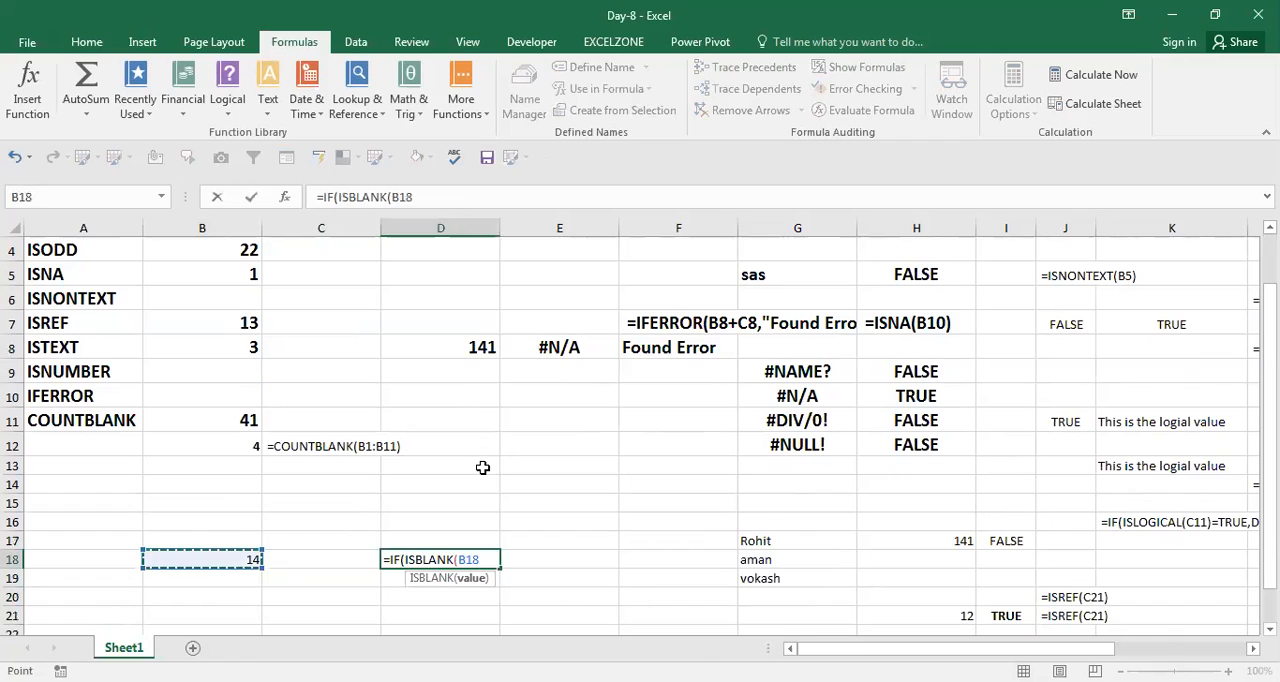
{"action": "type", "text": ")="}
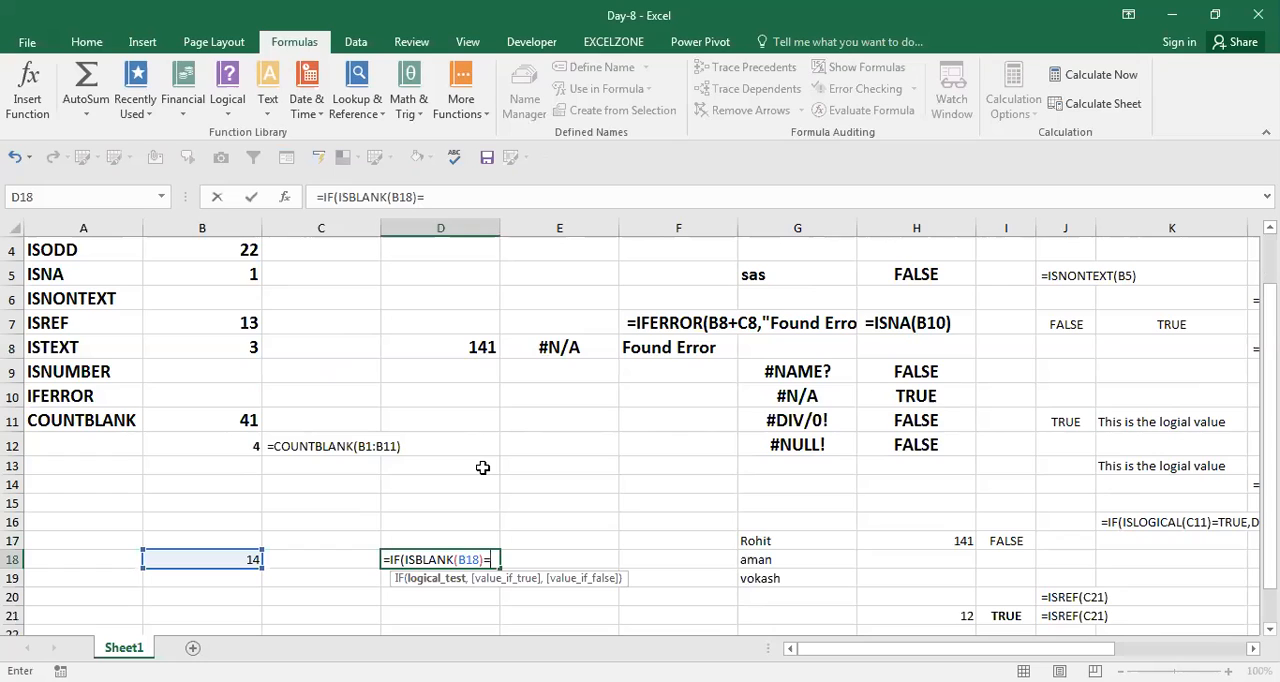
{"action": "type", "text": "\"\","}
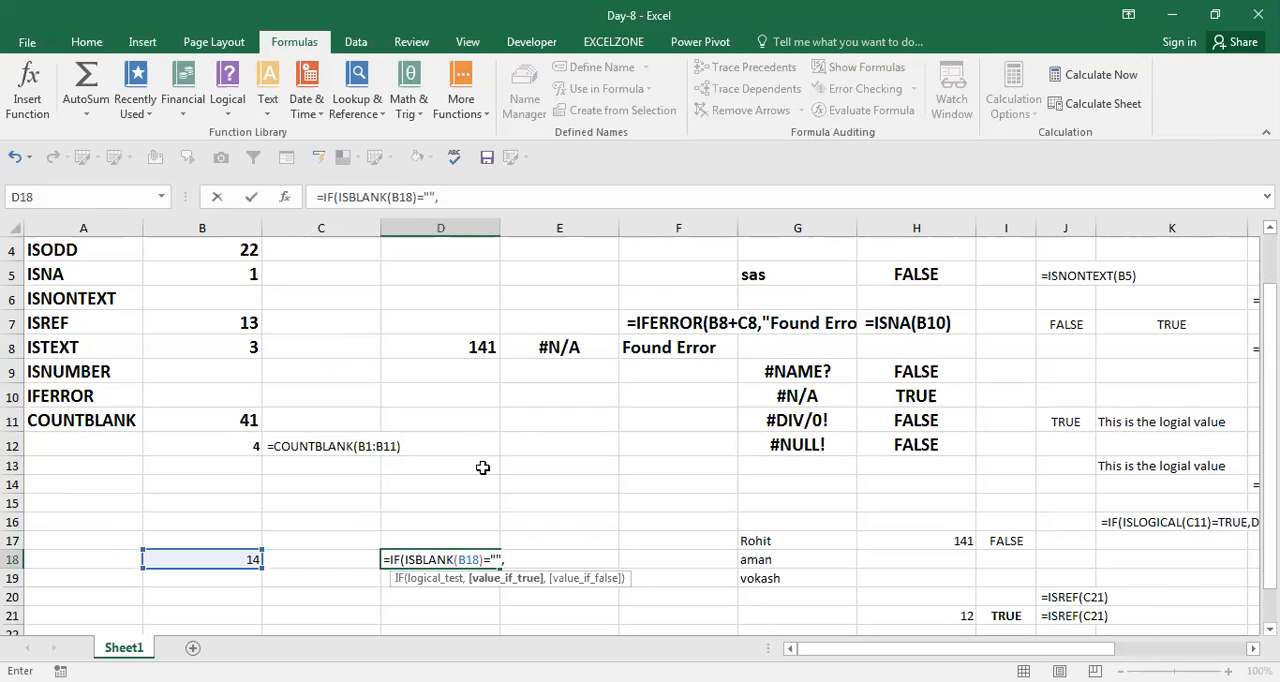
{"action": "type", "text": "SUM("}
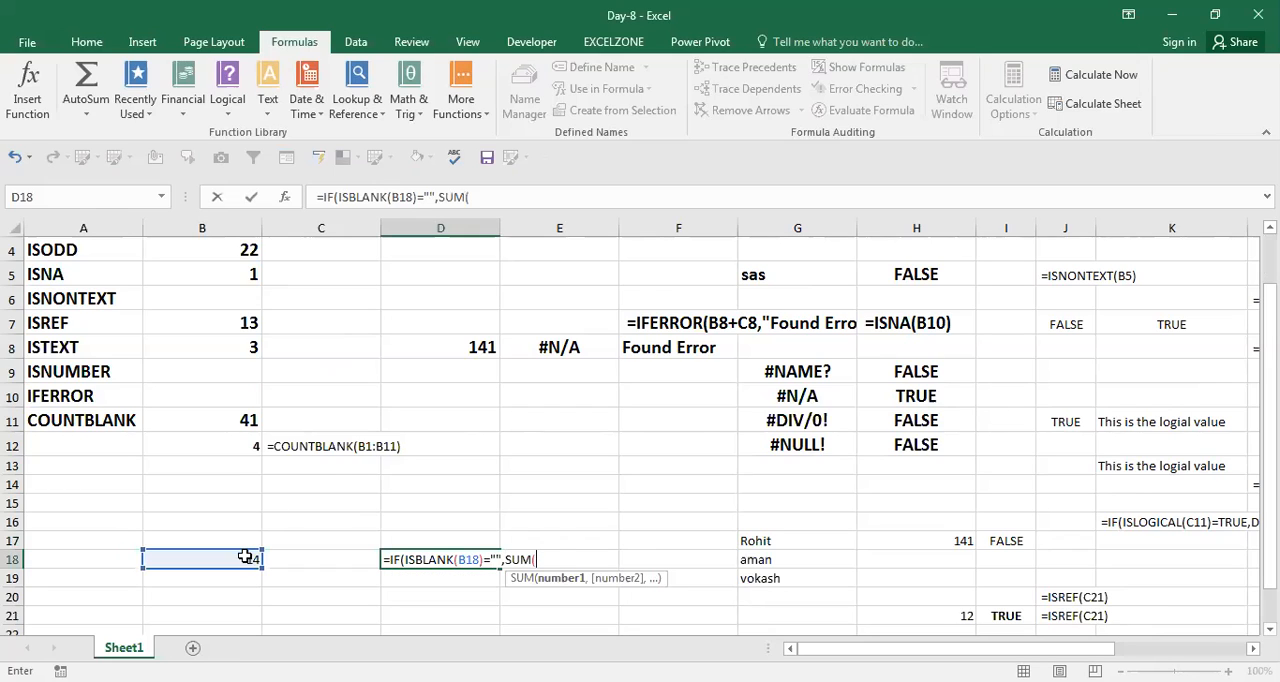
Complete the IF formula in D18 with SUM(B18:C18) as the true value and "Found Blank" as the false value.
{"action": "left_click", "coordinate": [245, 557]}
{"action": "key", "text": "shift+Right"}
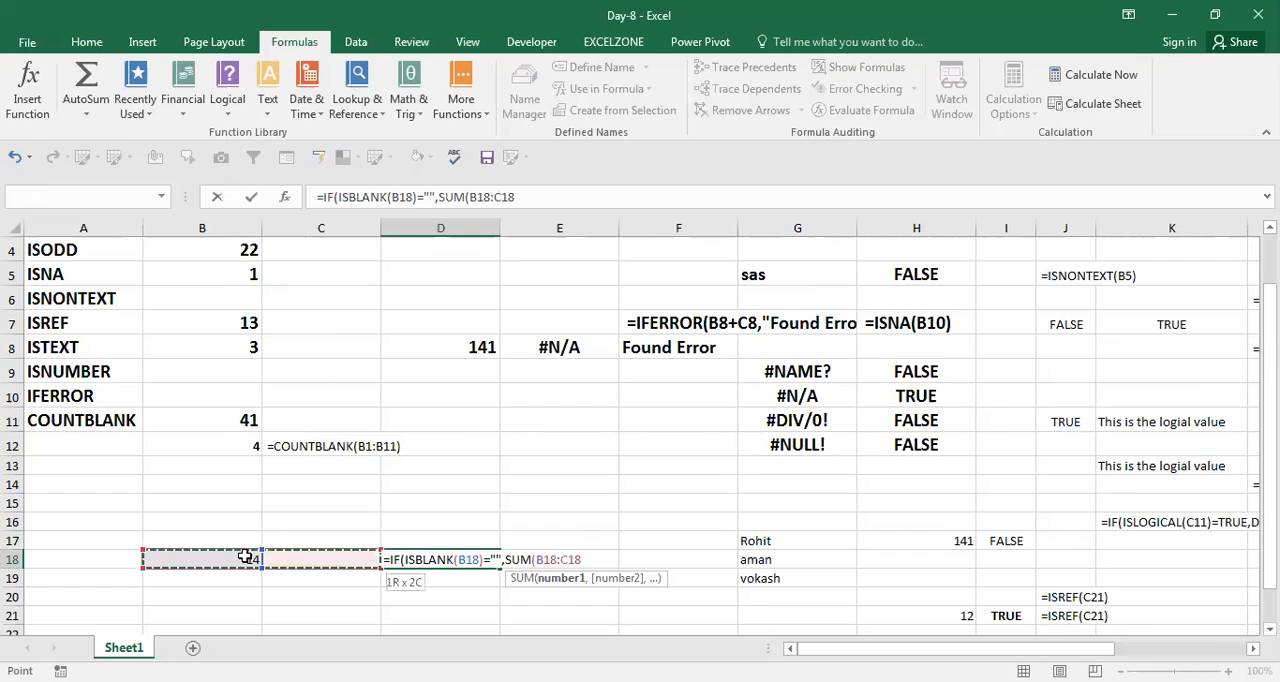
{"action": "type", "text": "),\""}
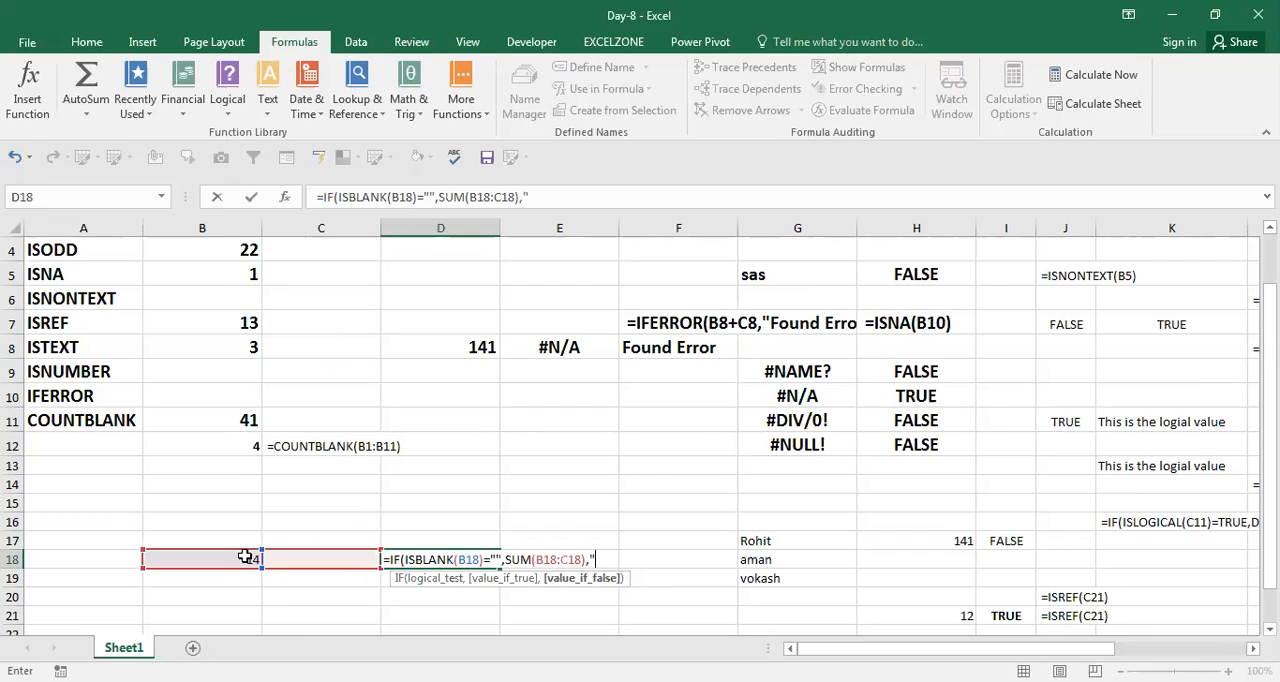
{"action": "type", "text": "Found Blan"}
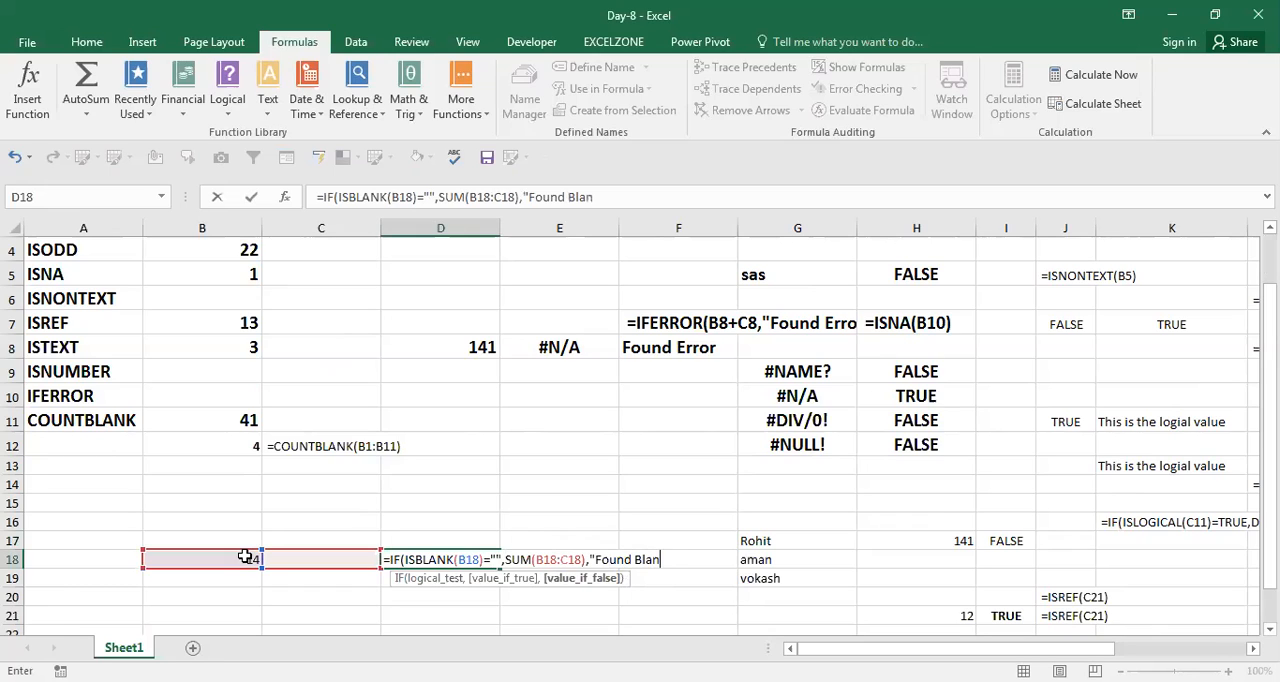
{"action": "type", "text": "k\")"}
{"action": "key", "text": "Return"}
Enter the number 14 in C18, between the first number and the IF formula.
{"action": "key", "text": "Up"}
{"action": "key", "text": "Left"}
{"action": "type", "text": "14"}
{"action": "key", "text": "Return"}
Move the SUM(B18:C18) argument of the D18 formula behind "Found Blank", making it the false value.
{"action": "key", "text": "Up"}
{"action": "key", "text": "Right"}
{"action": "key", "text": "F2"}
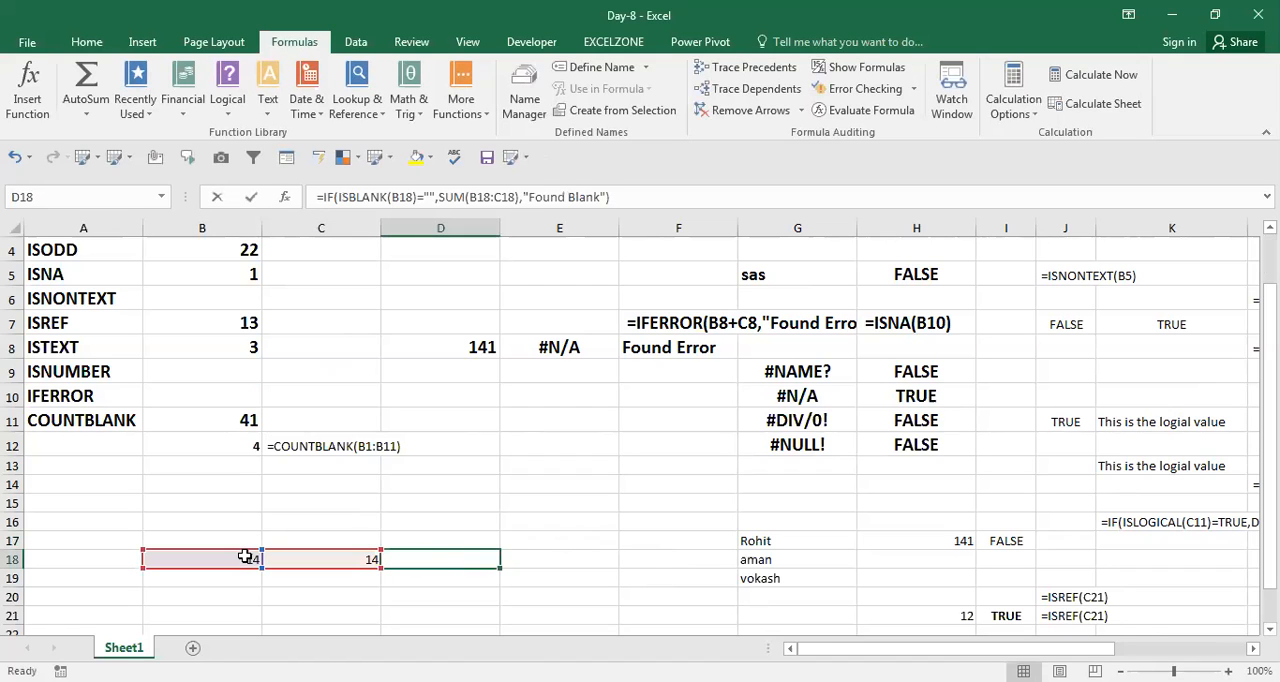
{"action": "key", "text": "Left"}
{"action": "key", "text": "Left"}
{"action": "key", "text": "Left"}
{"action": "key", "text": "Left"}
{"action": "key", "text": "Left"}
{"action": "key", "text": "Left"}
{"action": "key", "text": "Left"}
{"action": "key", "text": "Left"}
{"action": "key", "text": "Left"}
{"action": "key", "text": "Left"}
{"action": "key", "text": "Left"}
{"action": "key", "text": "Left"}
{"action": "key", "text": "Left"}
{"action": "key", "text": "Left"}
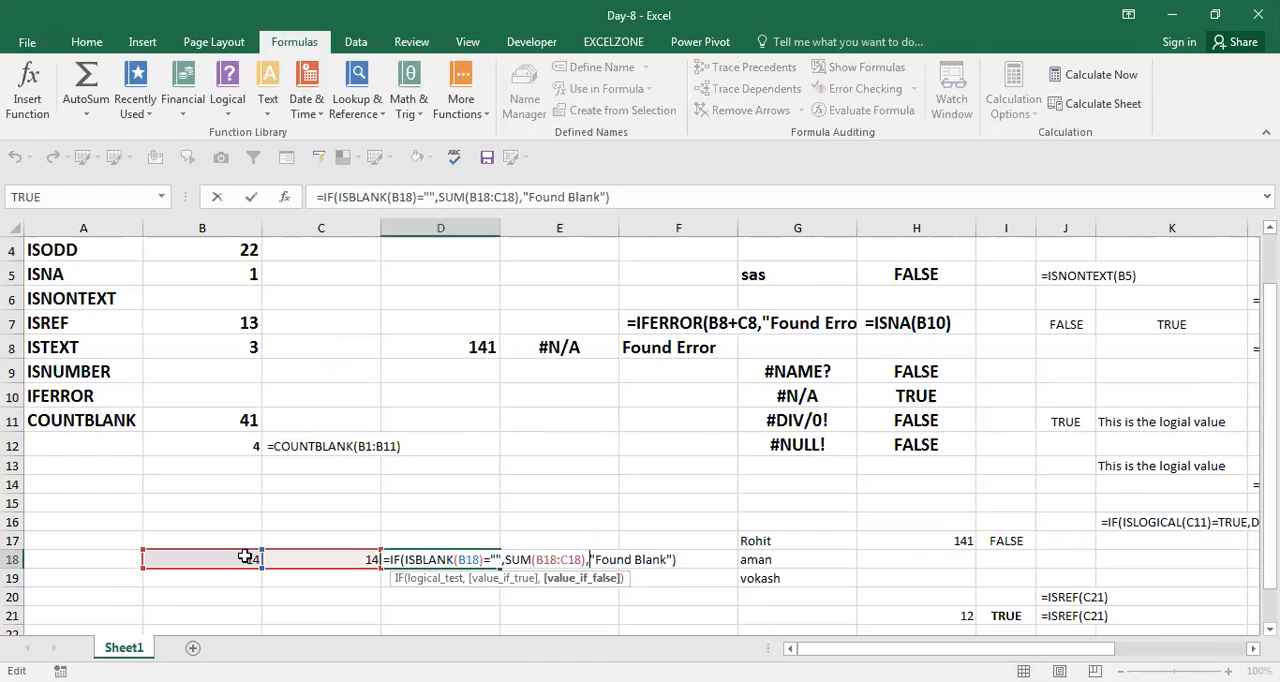
{"action": "key", "text": "shift+Left"}
{"action": "key", "text": "shift+Left"}
{"action": "key", "text": "shift+Left"}
{"action": "key", "text": "shift+Left"}
{"action": "key", "text": "shift+Left"}
{"action": "key", "text": "shift+Left"}
{"action": "key", "text": "shift+Left"}
{"action": "key", "text": "shift+Left"}
{"action": "key", "text": "shift+Left"}
{"action": "key", "text": "shift+Left"}
{"action": "key", "text": "shift+Left"}
{"action": "key", "text": "shift+Left"}
{"action": "key", "text": "shift+Left"}
{"action": "key", "text": "BackSpace"}
{"action": "key", "text": "Right"}
{"action": "key", "text": "Right"}
{"action": "key", "text": "Right"}
{"action": "key", "text": "Right"}
{"action": "key", "text": "Right"}
{"action": "key", "text": "Right"}
{"action": "key", "text": "Right"}
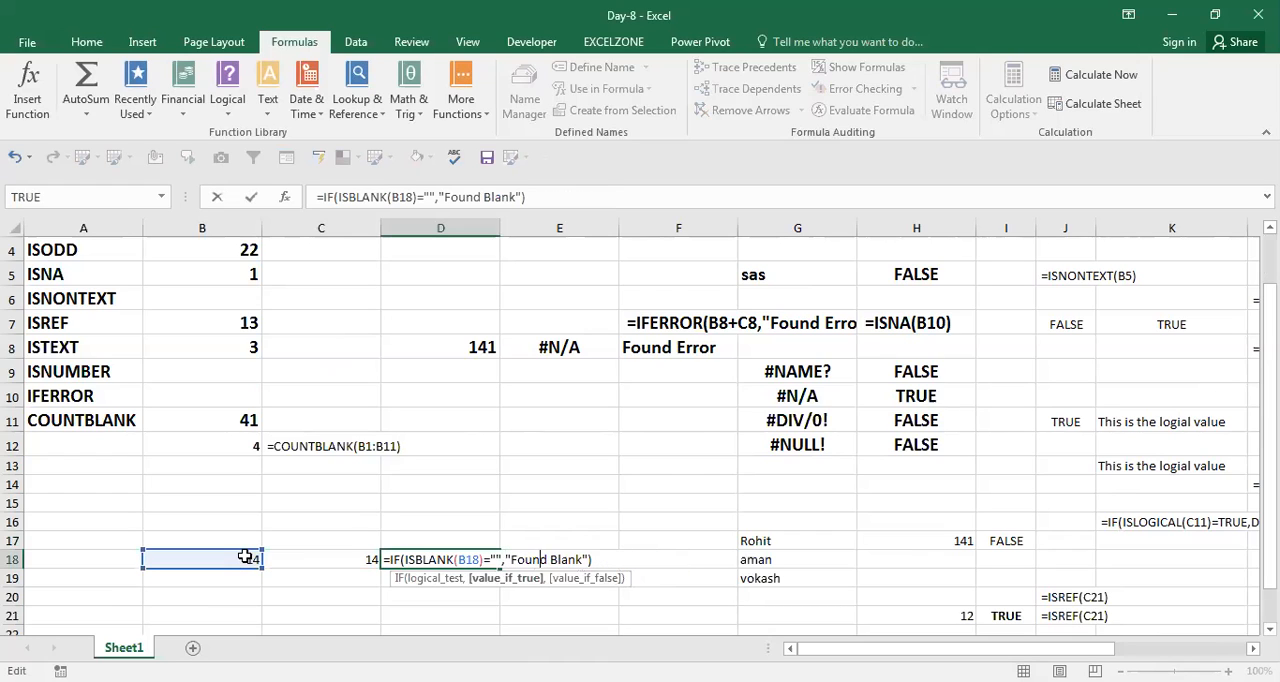
{"action": "key", "text": "Right"}
{"action": "key", "text": "Right"}
{"action": "key", "text": "Right"}
{"action": "key", "text": "Right"}
{"action": "key", "text": "Right"}
{"action": "key", "text": "Right"}
{"action": "key", "text": "ctrl+z"}
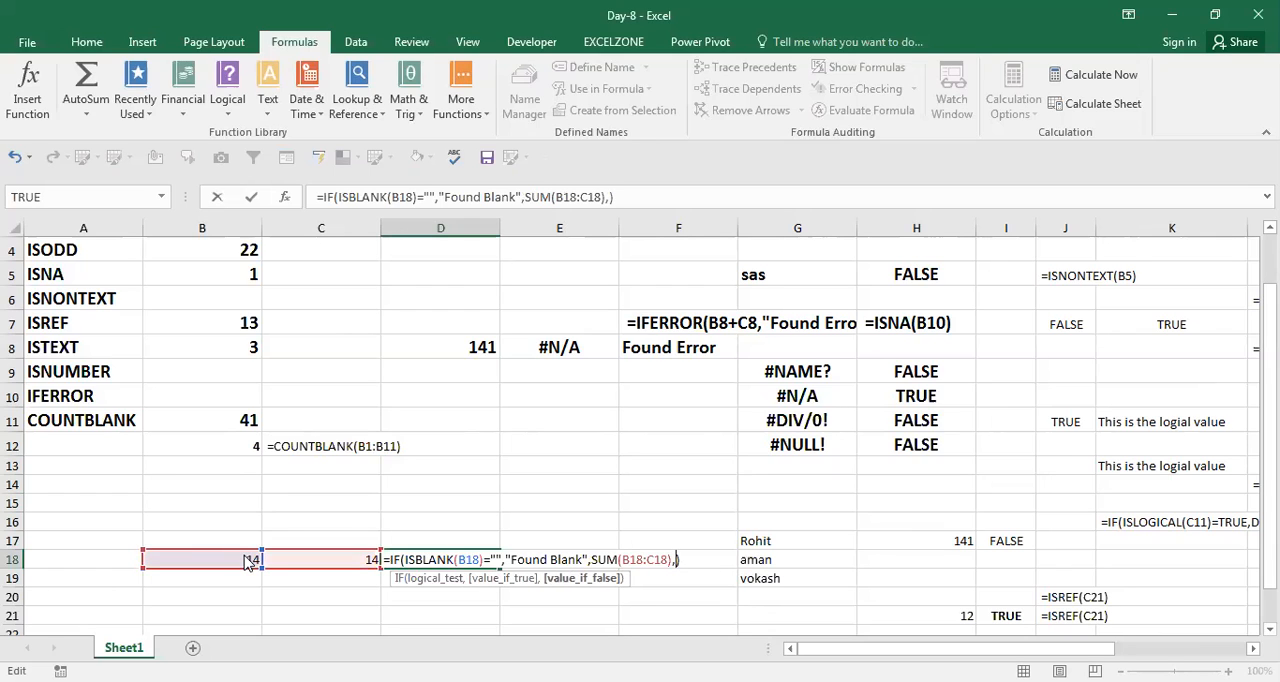
Remove the extra comma so that D18 holds =IF(ISBLANK(B18)="","Found Blank",SUM(B18:C18)).
{"action": "key", "text": "Left"}
{"action": "key", "text": "Left"}
{"action": "key", "text": "Left"}
{"action": "key", "text": "Left"}
{"action": "key", "text": "Left"}
{"action": "key", "text": "Left"}
{"action": "key", "text": "Left"}
{"action": "key", "text": "Left"}
{"action": "key", "text": "Left"}
{"action": "key", "text": "Left"}
{"action": "key", "text": "Left"}
{"action": "key", "text": "Left"}
{"action": "key", "text": "Left"}
{"action": "key", "text": "Left"}
{"action": "key", "text": "Left"}
{"action": "key", "text": "Left"}
{"action": "key", "text": "Left"}
{"action": "key", "text": "Left"}
{"action": "key", "text": "Left"}
{"action": "key", "text": "Left"}
{"action": "key", "text": "Right"}
{"action": "key", "text": "Right"}
{"action": "key", "text": "Right"}
{"action": "key", "text": "Right"}
{"action": "key", "text": "Right"}
{"action": "key", "text": "Right"}
{"action": "key", "text": "Left"}
{"action": "key", "text": "Left"}
{"action": "key", "text": "Left"}
{"action": "key", "text": "Left"}
{"action": "key", "text": "Left"}
{"action": "key", "text": "Left"}
{"action": "key", "text": "Left"}
{"action": "key", "text": "Left"}
{"action": "key", "text": "Left"}
{"action": "key", "text": "Left"}
{"action": "key", "text": "Left"}
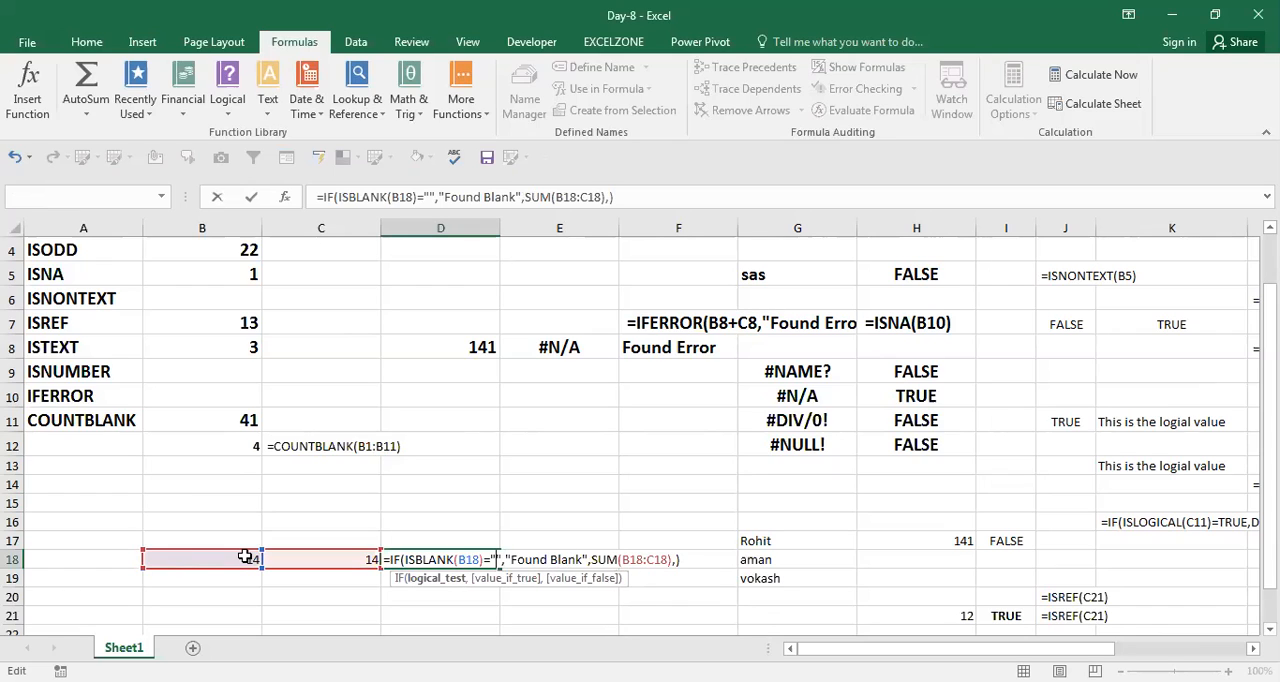
{"action": "key", "text": "Right"}
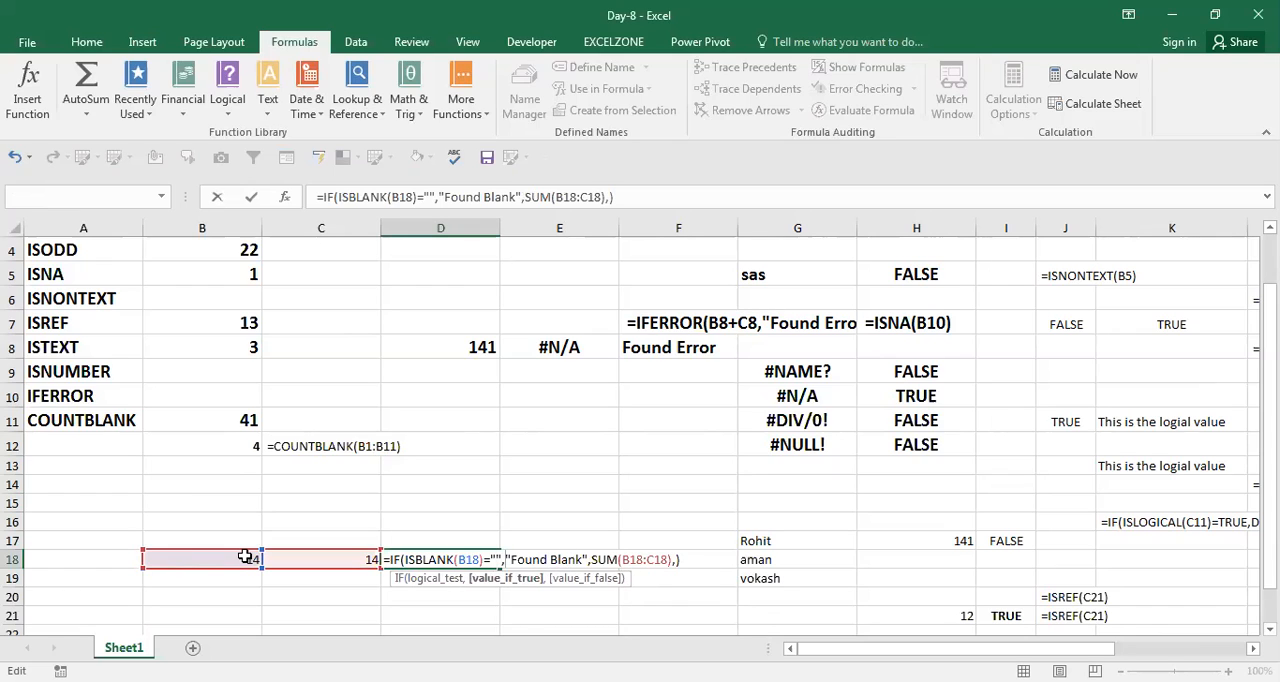
{"action": "key", "text": "BackSpace"}
{"action": "type", "text": ","}
{"action": "key", "text": "Right"}
{"action": "key", "text": "Right"}
{"action": "key", "text": "Right"}
{"action": "key", "text": "Right"}
{"action": "key", "text": "Right"}
{"action": "key", "text": "Right"}
{"action": "key", "text": "Right"}
{"action": "key", "text": "Right"}
{"action": "key", "text": "Right"}
{"action": "key", "text": "Right"}
{"action": "key", "text": "Right"}
{"action": "key", "text": "Right"}
{"action": "key", "text": "Right"}
{"action": "key", "text": "Right"}
{"action": "key", "text": "Right"}
{"action": "key", "text": "Right"}
{"action": "key", "text": "Right"}
{"action": "key", "text": "Right"}
{"action": "key", "text": "Right"}
{"action": "key", "text": "Right"}
{"action": "key", "text": "Right"}
{"action": "key", "text": "Right"}
{"action": "key", "text": "Right"}
{"action": "key", "text": "Right"}
{"action": "key", "text": "Right"}
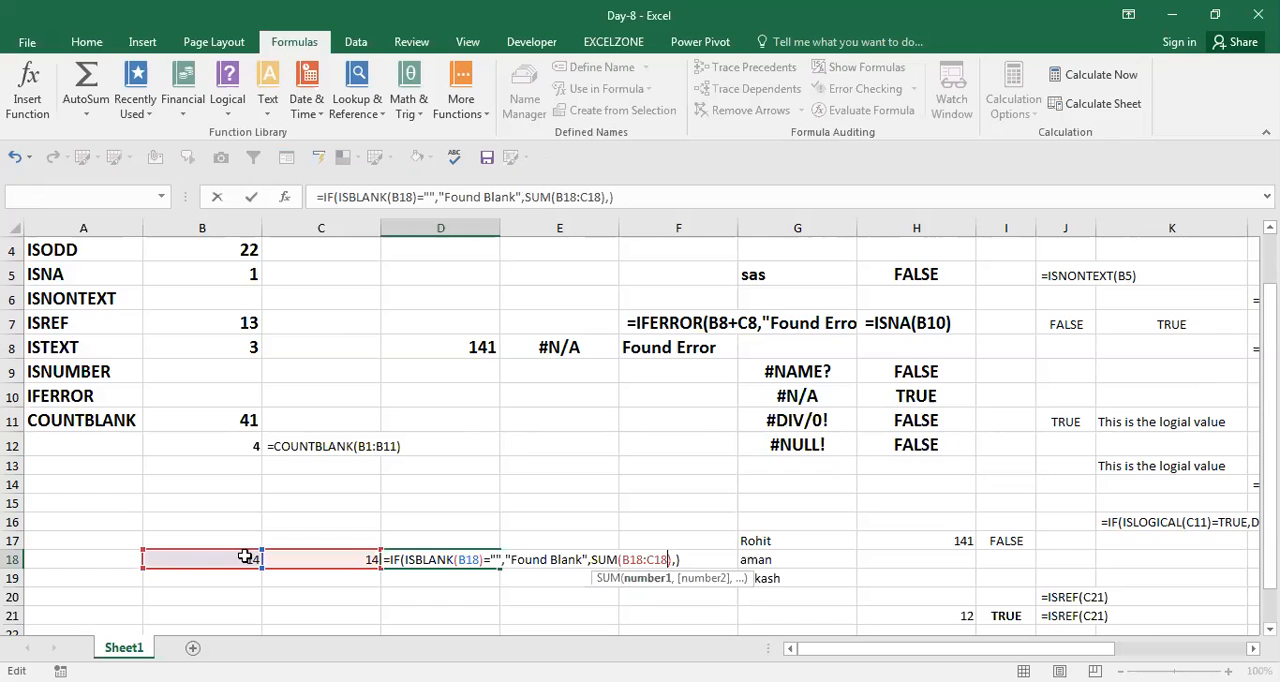
{"action": "key", "text": "Right"}
{"action": "key", "text": "Delete"}
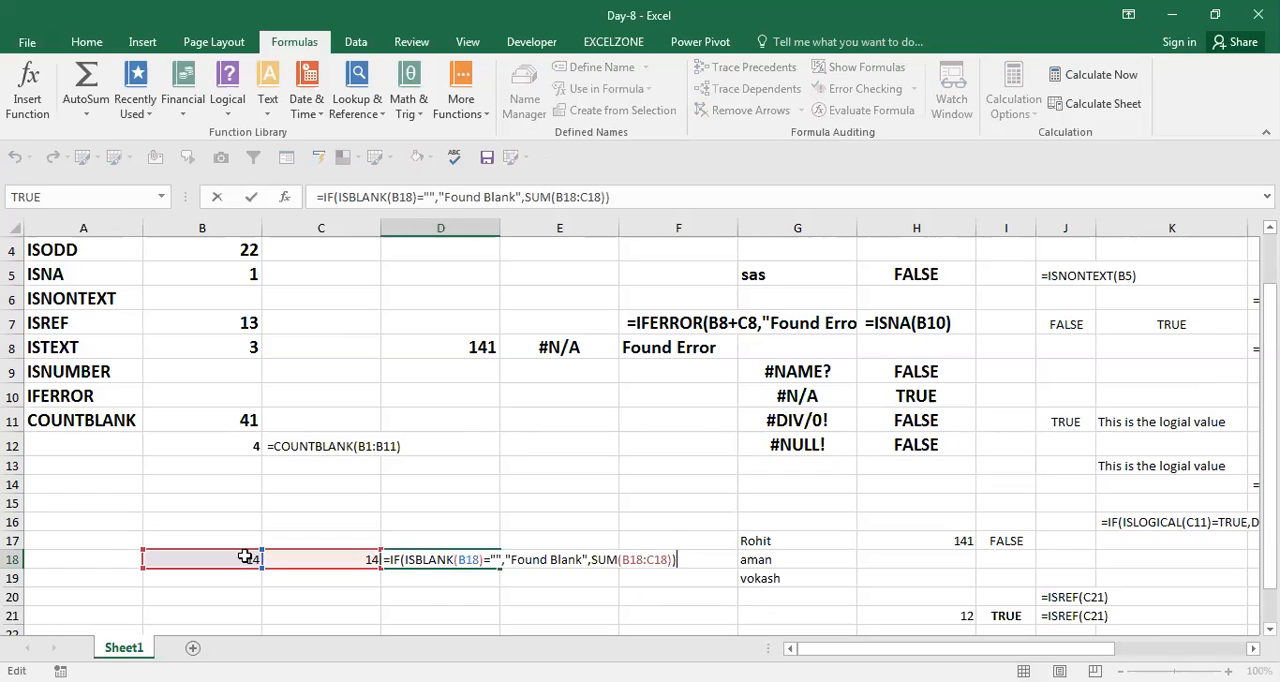
{"action": "key", "text": "shift+Tab"}
Clear the number in C18 and check the IF formula in D18.
{"action": "key", "text": "Delete"}
{"action": "key", "text": "Up"}
{"action": "key", "text": "Down"}
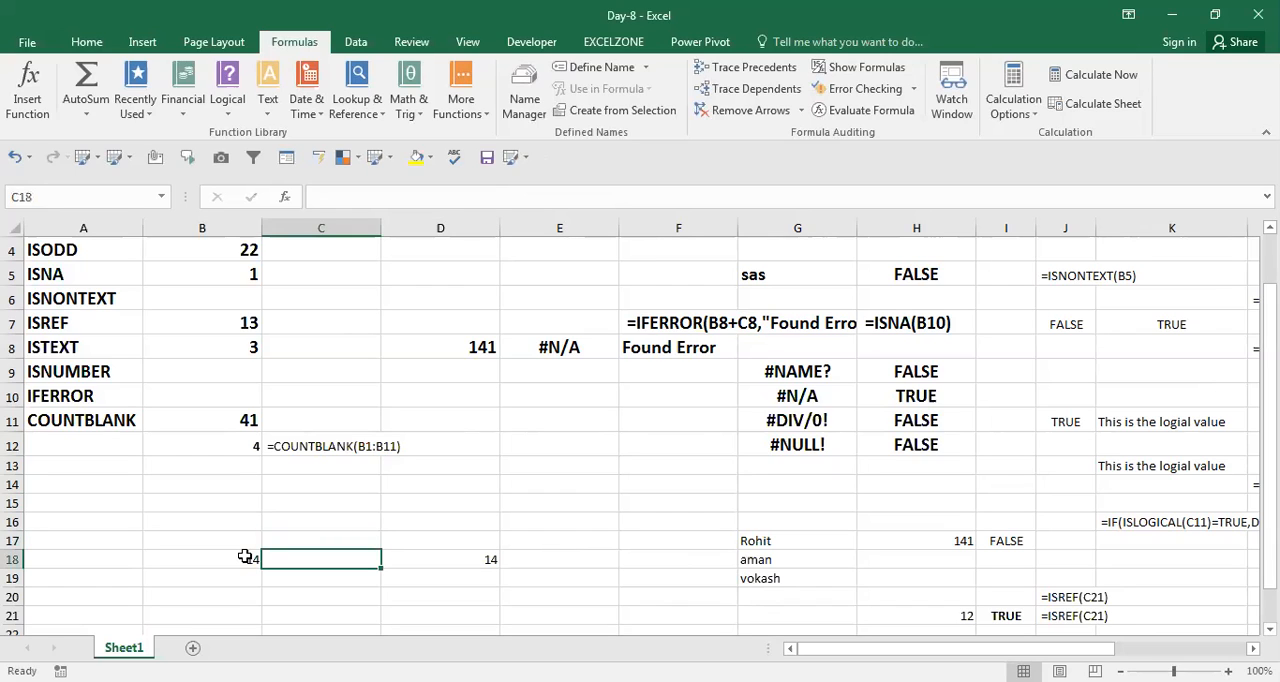
{"action": "left_click", "coordinate": [245, 557]}
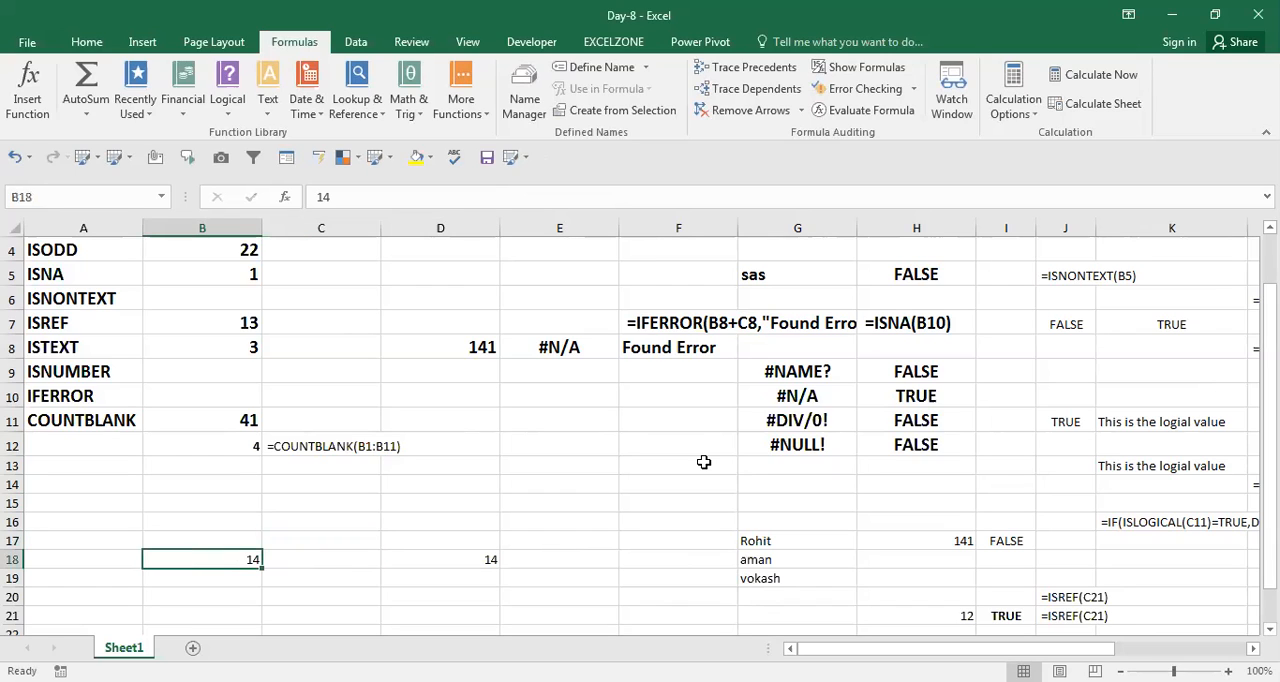
{"action": "key", "text": "Right"}
{"action": "key", "text": "Right"}
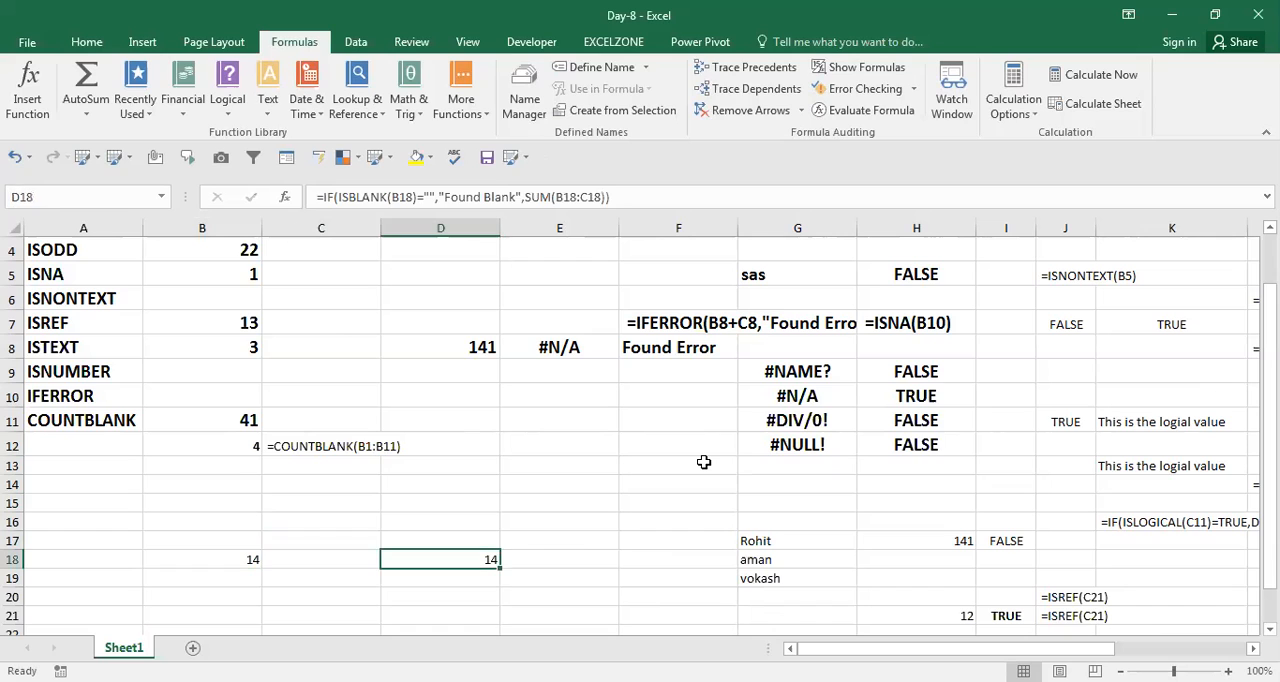
{"action": "key", "text": "F2"}
{"action": "key", "text": "Escape"}
{"action": "key", "text": "Left"}
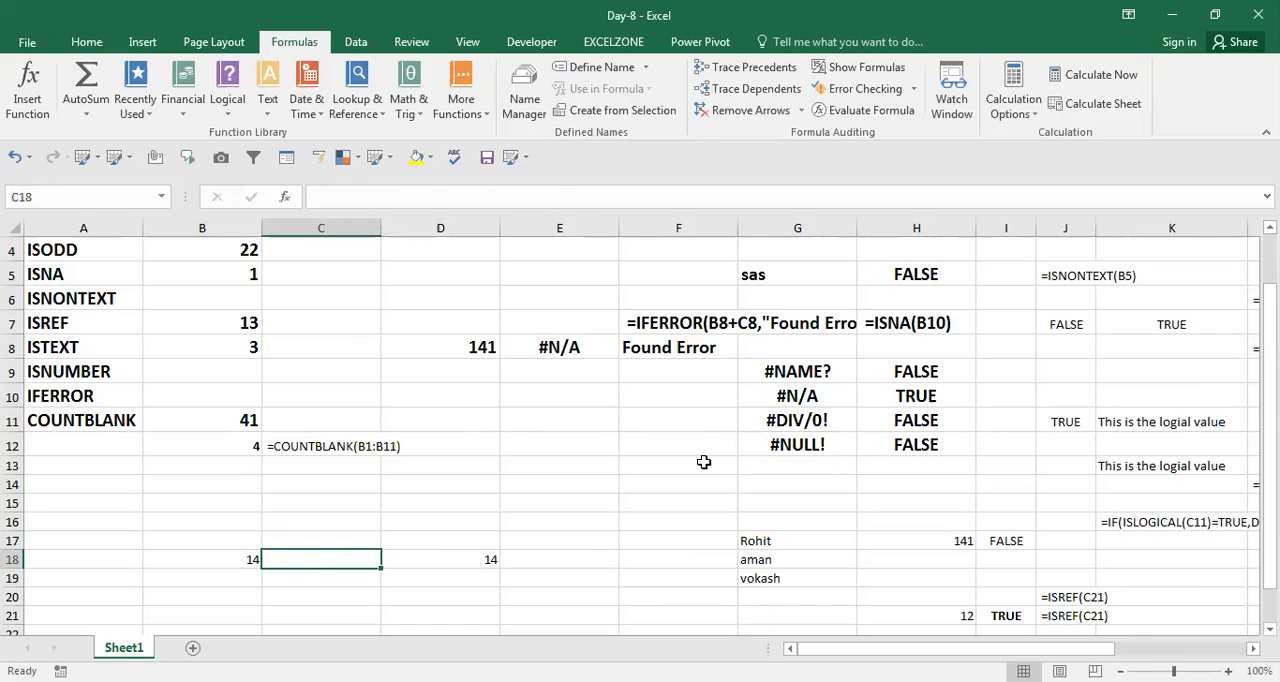
Enter the number 141 in C18 and check the IF formula in D18.
{"action": "type", "text": "141"}
{"action": "key", "text": "Return"}
{"action": "key", "text": "Up"}
{"action": "key", "text": "Right"}
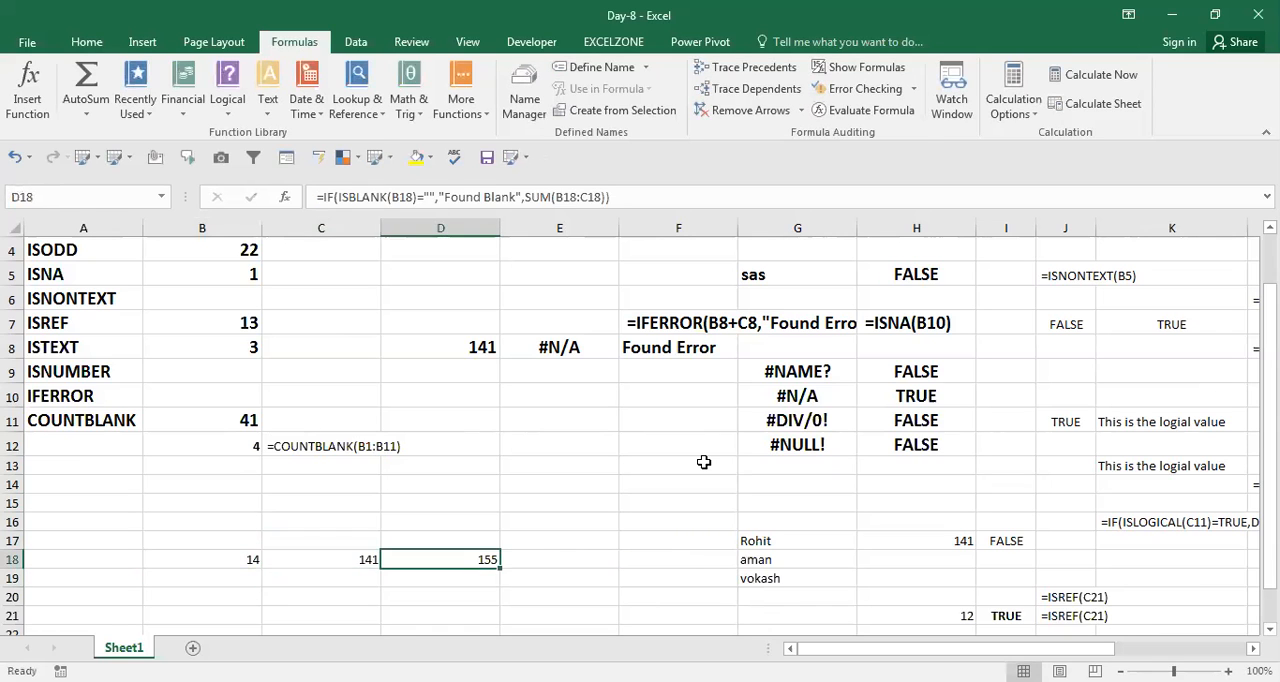
Copy the formula =IF(ISBLANK(B18)="","Found Blank",SUM(B18:C18)) from D18 and place it as text in E17.
{"action": "key", "text": "F2"}
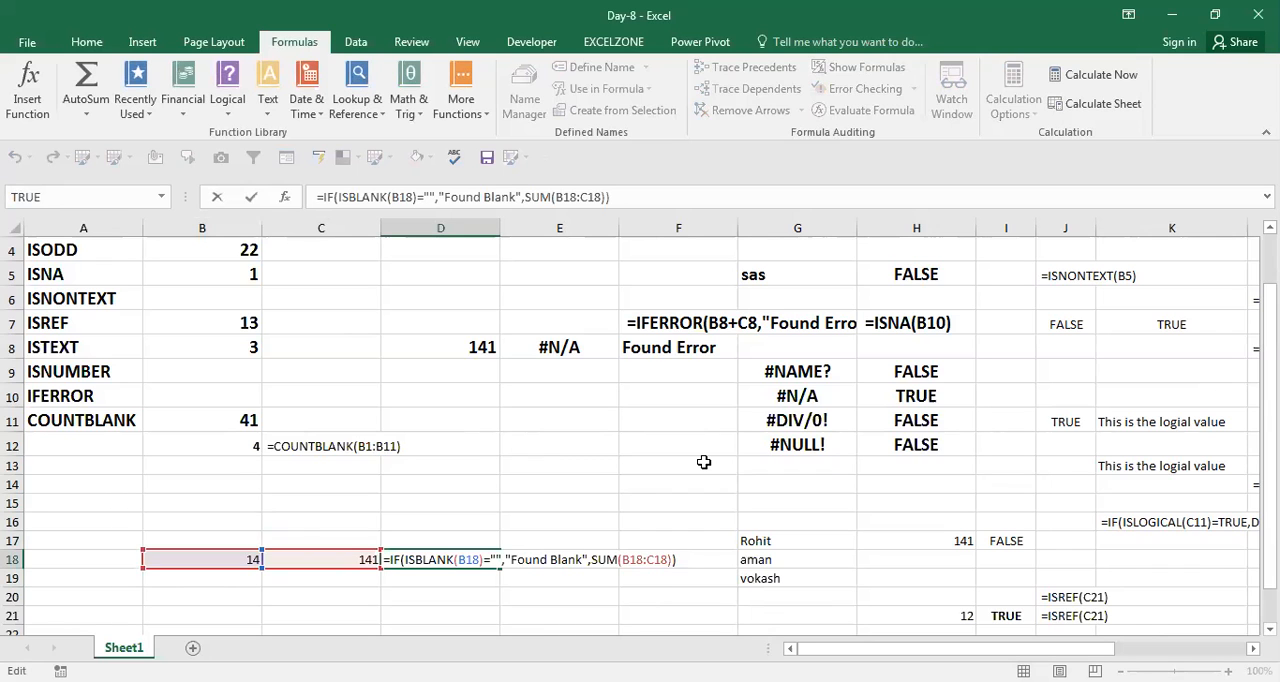
{"action": "key", "text": "Escape"}
{"action": "key", "text": "Up"}
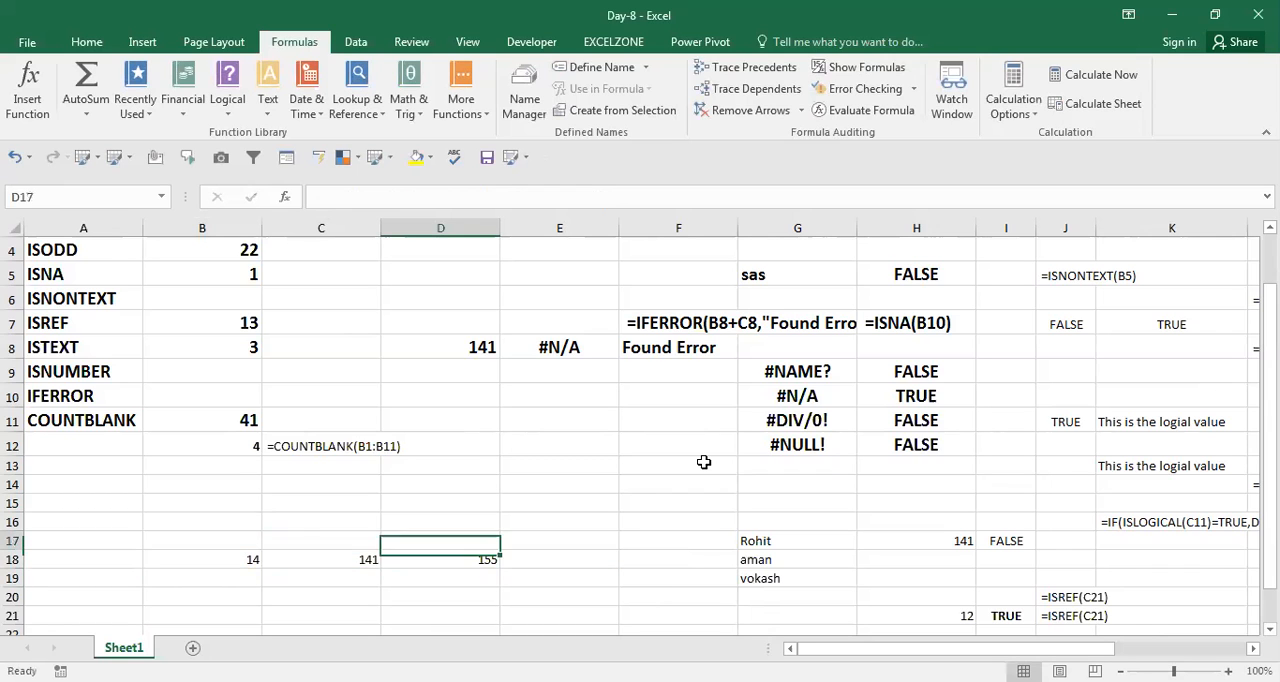
{"action": "key", "text": "Right"}
{"action": "type", "text": "=IF(ISBLANK(B18)=\"\",\"Found Blank\",SUM(B18:C18))"}
{"action": "key", "text": "Return"}
Clear both numbers in B18:C18 and check the IF formula in D18.
{"action": "key", "text": "Down"}
{"action": "key", "text": "Left"}
{"action": "key", "text": "Left"}
{"action": "key", "text": "Up"}
{"action": "key", "text": "Left"}
{"action": "key", "text": "shift+Right"}
{"action": "key", "text": "Delete"}
{"action": "key", "text": "Right"}
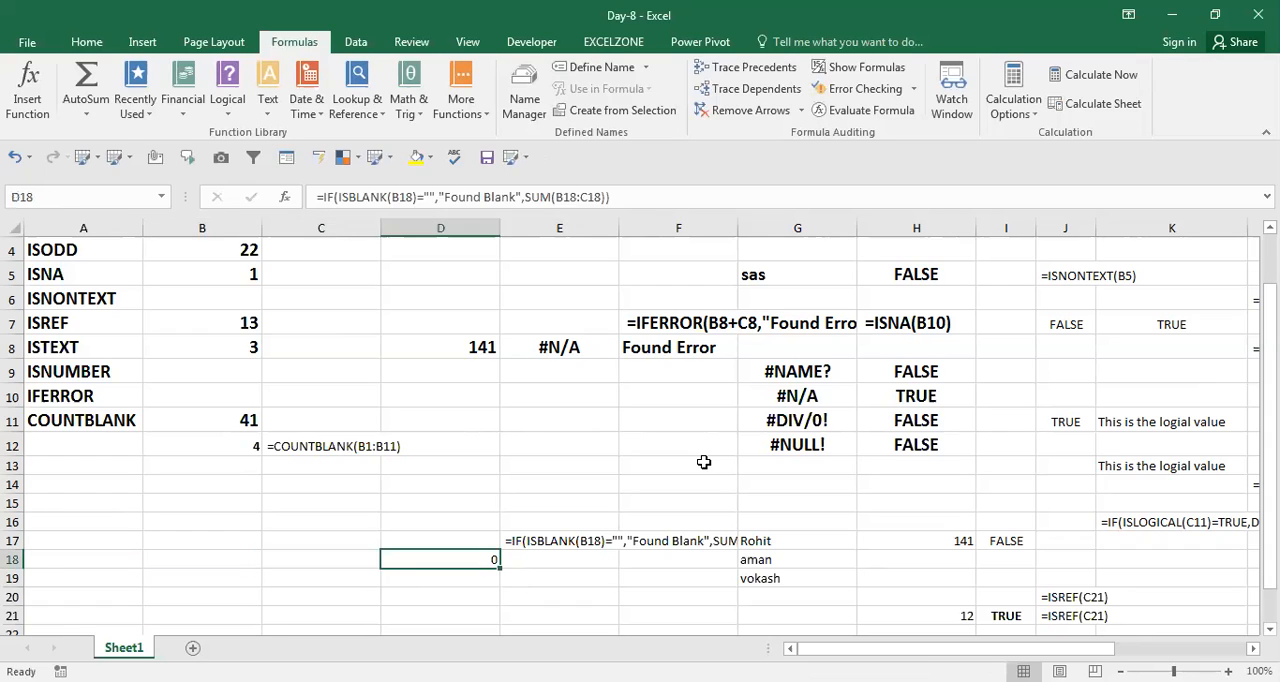
Enter 410 in B18 and 214 in C18, and check the IF formula in D18.
{"action": "key", "text": "Left"}
{"action": "key", "text": "Left"}
{"action": "type", "text": "410"}
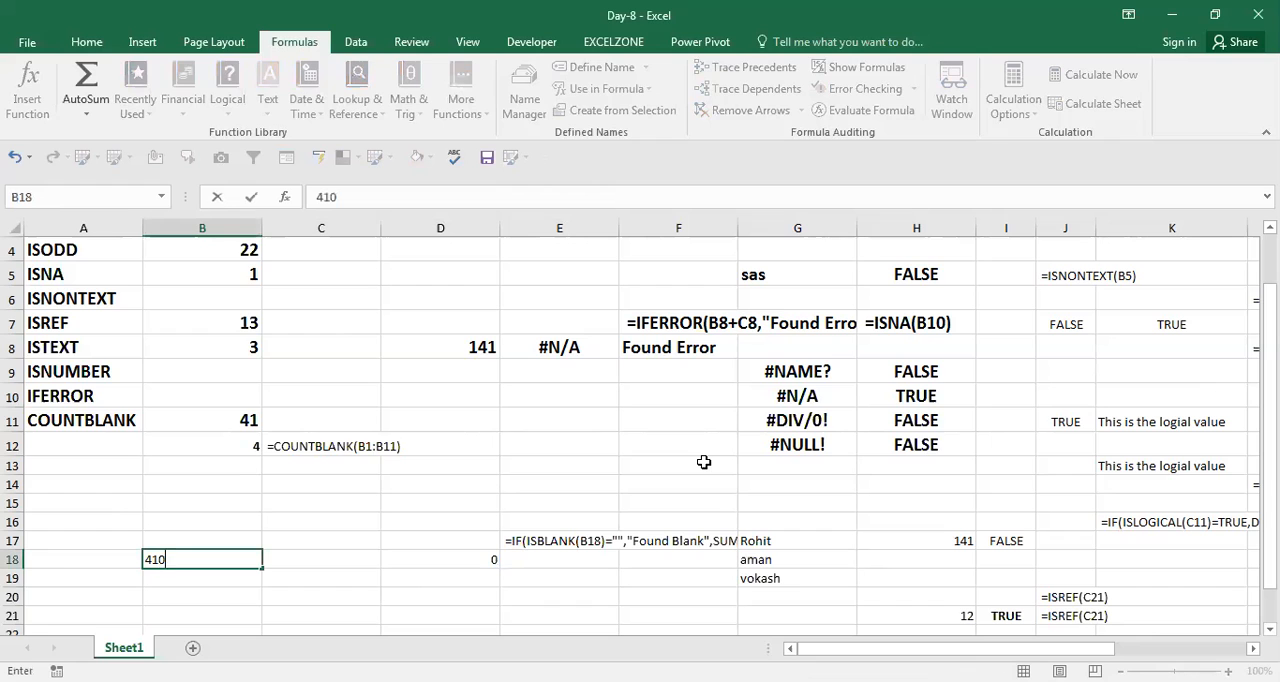
{"action": "key", "text": "Return"}
{"action": "key", "text": "Up"}
{"action": "key", "text": "Right"}
{"action": "type", "text": "214"}
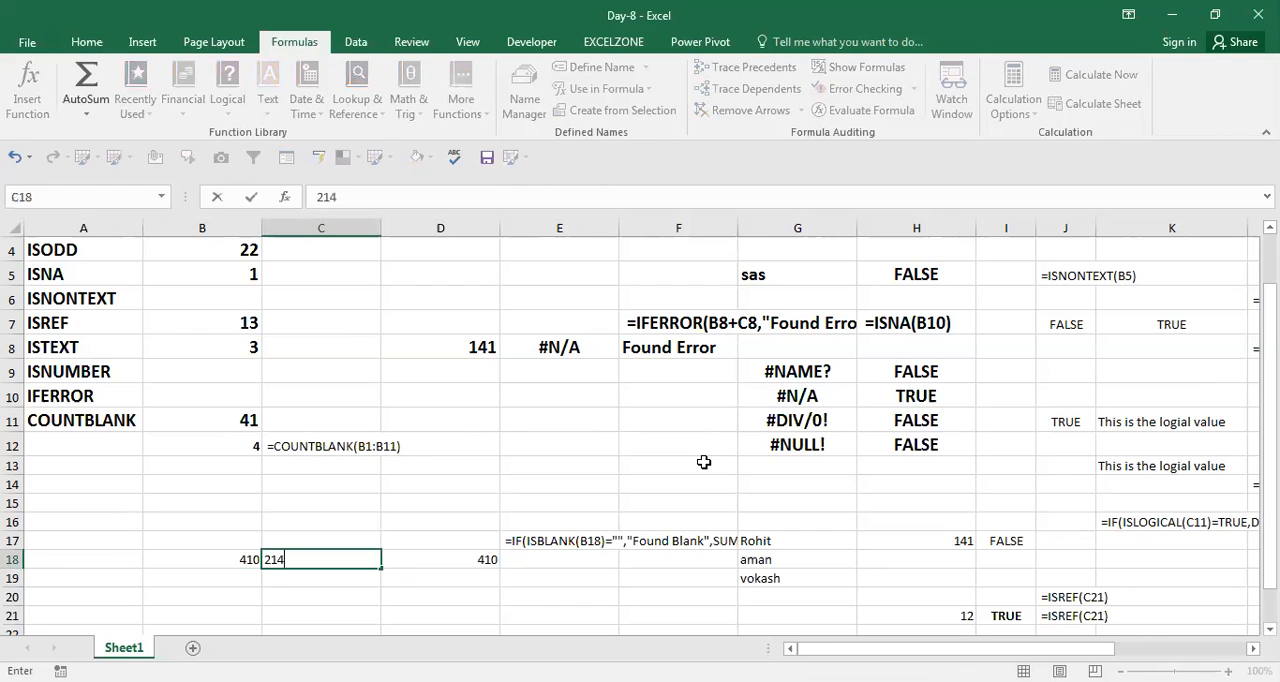
{"action": "key", "text": "Return"}
{"action": "key", "text": "Down"}
{"action": "key", "text": "Right"}
{"action": "key", "text": "Up"}
{"action": "key", "text": "Up"}
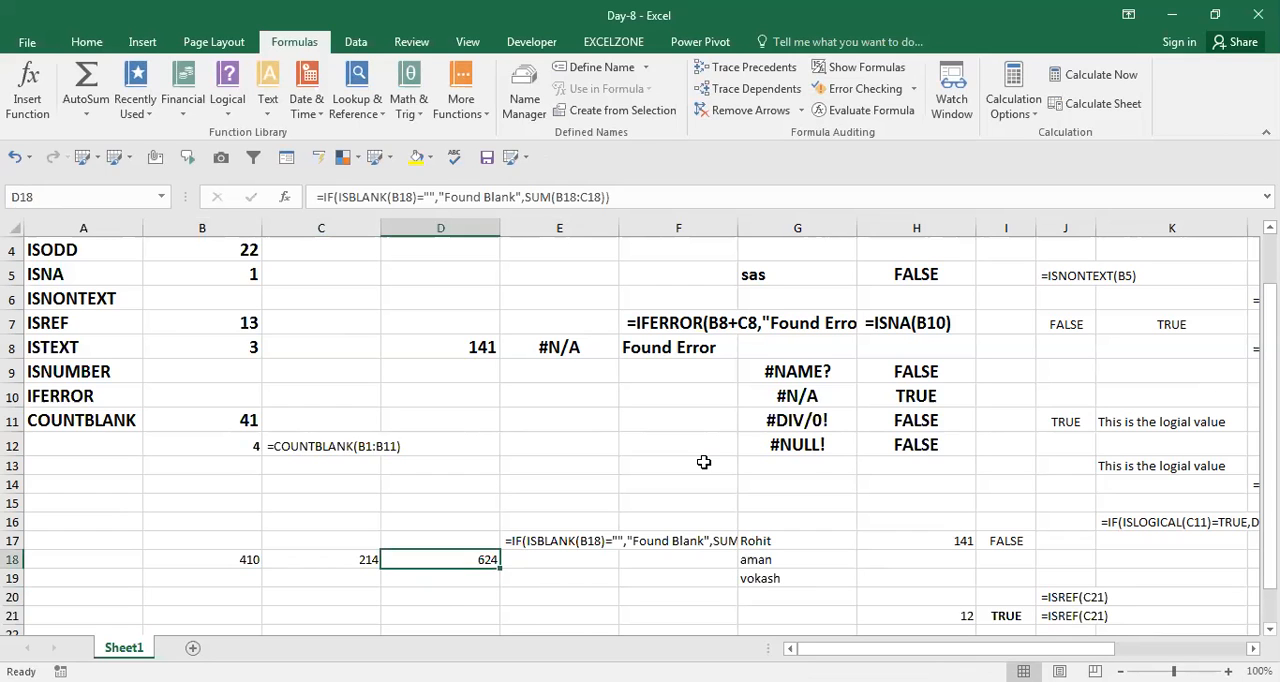
{"action": "key", "text": "Up"}
{"action": "key", "text": "Up"}
{"action": "key", "text": "Up"}
{"action": "key", "text": "Up"}
{"action": "key", "text": "Up"}
{"action": "key", "text": "Up"}
{"action": "key", "text": "Up"}
{"action": "key", "text": "Up"}
{"action": "key", "text": "Up"}
{"action": "key", "text": "Up"}
{"action": "key", "text": "Up"}
{"action": "key", "text": "Up"}
{"action": "key", "text": "Up"}
{"action": "key", "text": "Up"}
{"action": "key", "text": "Up"}
{"action": "key", "text": "Up"}
{"action": "key", "text": "Up"}
{"action": "key", "text": "Left"}
{"action": "key", "text": "Left"}
{"action": "key", "text": "Left"}
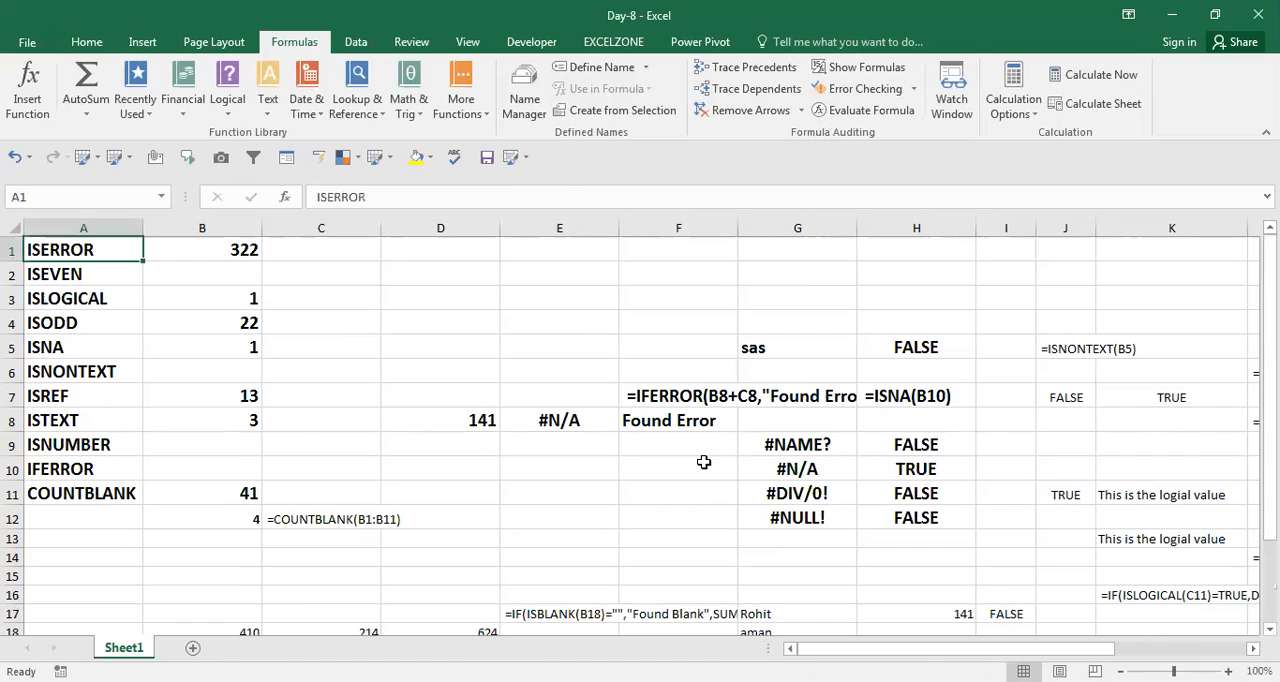
{"action": "key", "text": "Down"}
{"action": "key", "text": "Down"}
{"action": "key", "text": "Down"}
{"action": "key", "text": "Down"}
{"action": "key", "text": "Down"}
{"action": "key", "text": "Down"}
{"action": "key", "text": "Down"}
{"action": "key", "text": "Down"}
{"action": "key", "text": "Down"}
{"action": "key", "text": "Down"}
{"action": "key", "text": "Down"}
{"action": "key", "text": "Down"}
{"action": "key", "text": "Down"}
{"action": "key", "text": "Down"}
{"action": "key", "text": "Down"}
{"action": "key", "text": "Down"}
{"action": "key", "text": "Down"}
{"action": "key", "text": "Down"}
{"action": "key", "text": "Down"}
{"action": "key", "text": "Down"}
{"action": "key", "text": "Right"}
{"action": "key", "text": "Right"}
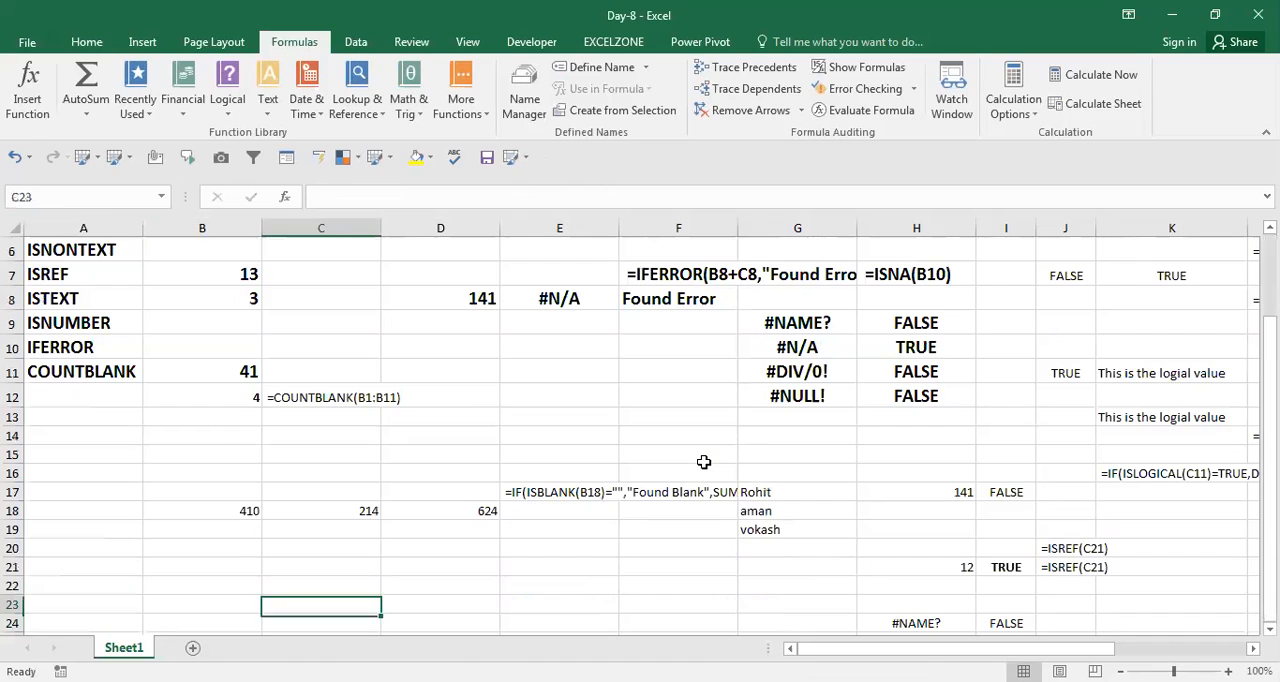
{"action": "key", "text": "Right"}
{"action": "key", "text": "Up"}
{"action": "key", "text": "Up"}
{"action": "key", "text": "Up"}
{"action": "key", "text": "Up"}
{"action": "key", "text": "Up"}
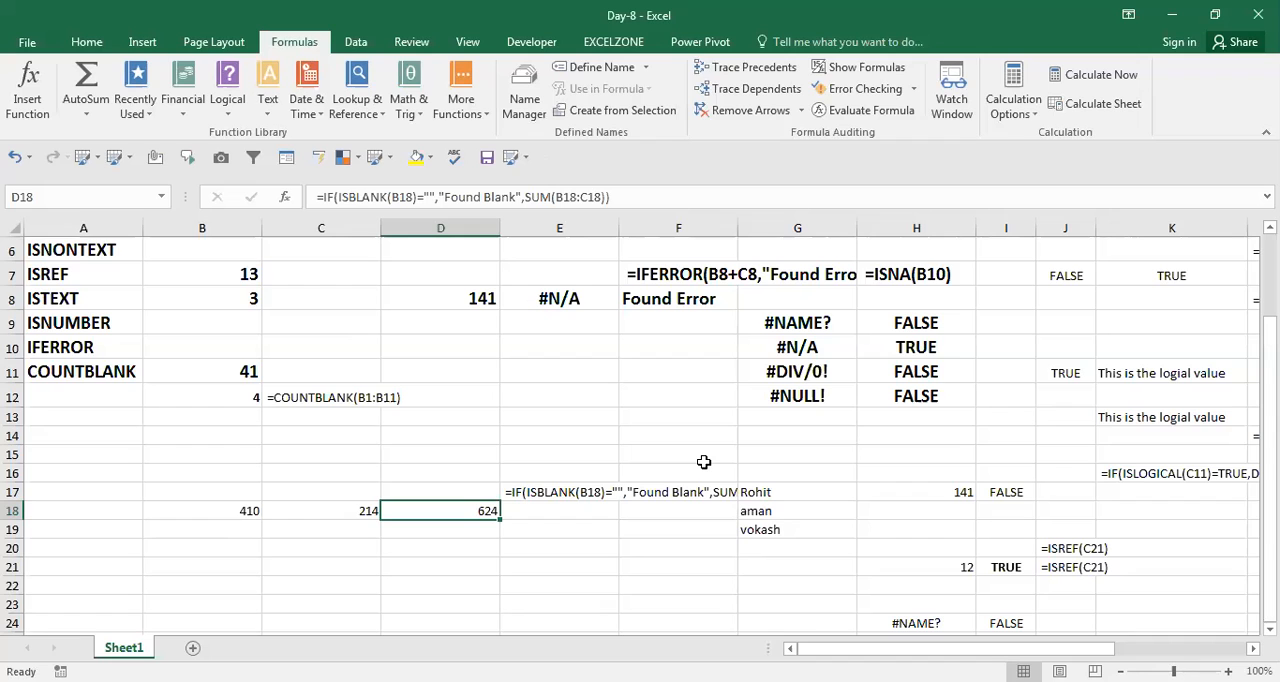
Fill the function names in A1:A11 with yellow.
{"action": "key", "text": "Up"}
{"action": "key", "text": "Up"}
{"action": "key", "text": "Up"}
{"action": "key", "text": "Up"}
{"action": "key", "text": "Up"}
{"action": "key", "text": "Up"}
{"action": "key", "text": "Up"}
{"action": "key", "text": "Up"}
{"action": "key", "text": "Up"}
{"action": "key", "text": "Up"}
{"action": "key", "text": "Up"}
{"action": "key", "text": "Up"}
{"action": "key", "text": "Up"}
{"action": "key", "text": "Up"}
{"action": "key", "text": "Up"}
{"action": "key", "text": "Up"}
{"action": "key", "text": "Up"}
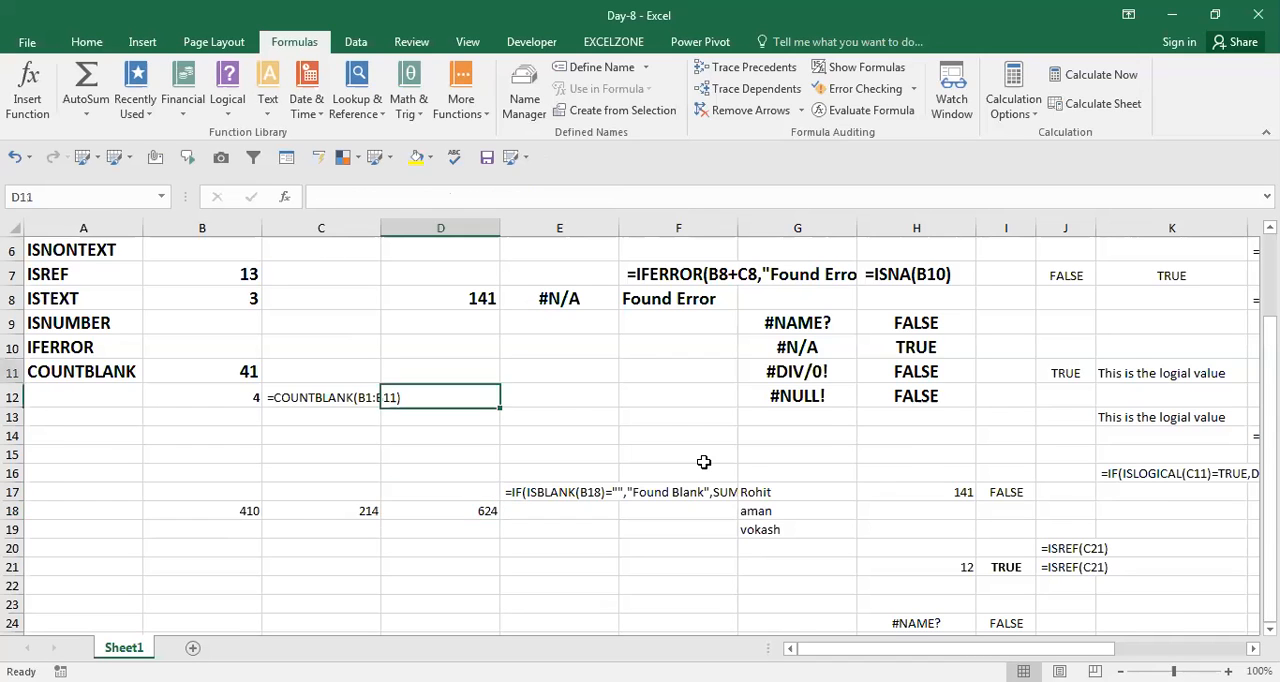
{"action": "key", "text": "Left"}
{"action": "key", "text": "Left"}
{"action": "key", "text": "Left"}
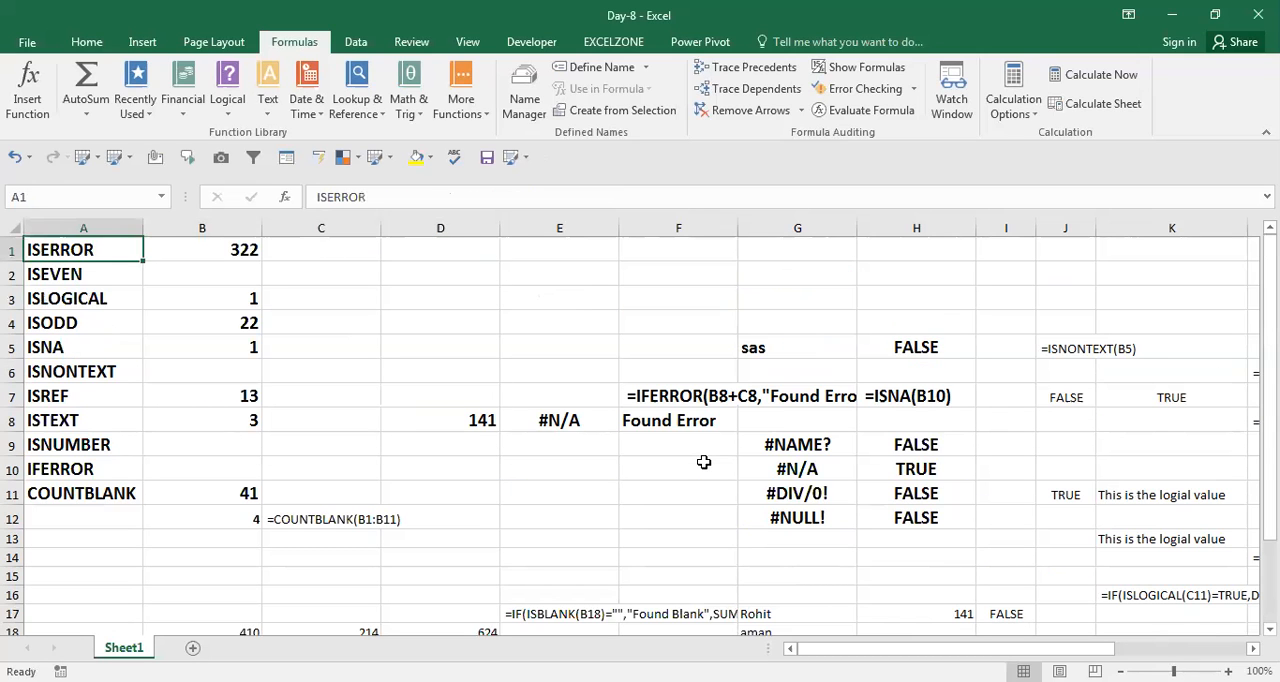
{"action": "key", "text": "ctrl+shift+Down"}
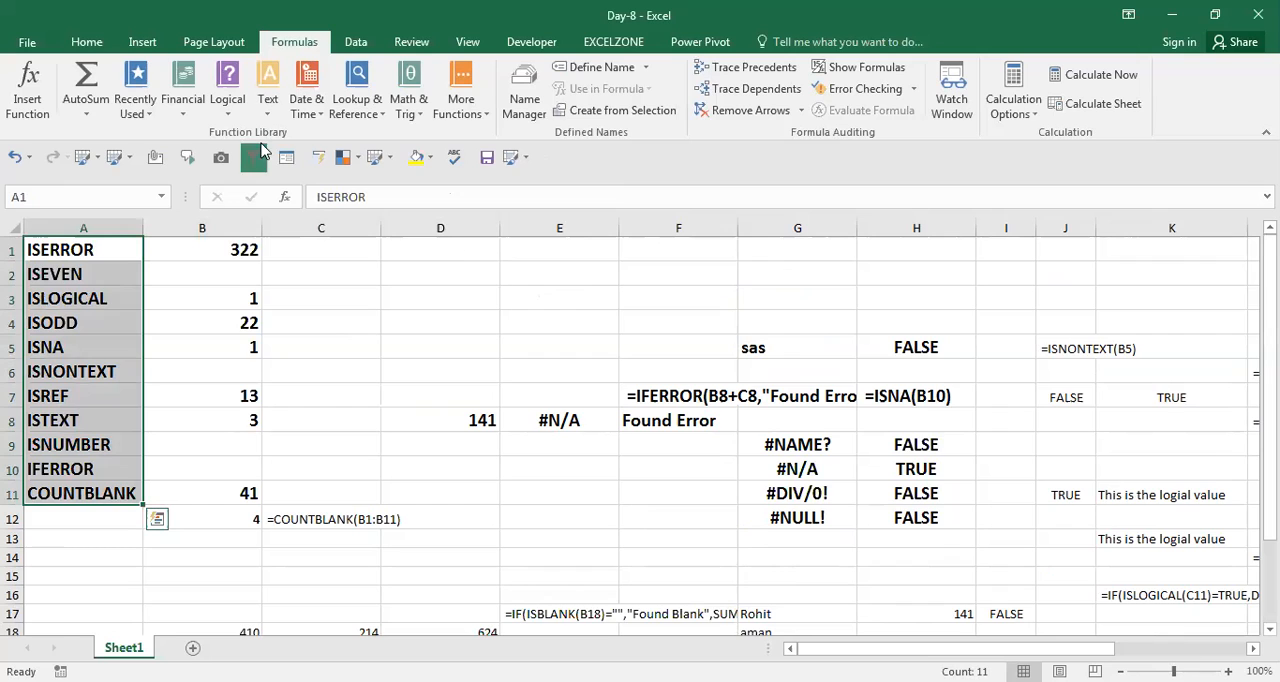
{"action": "left_click", "coordinate": [86, 42]}
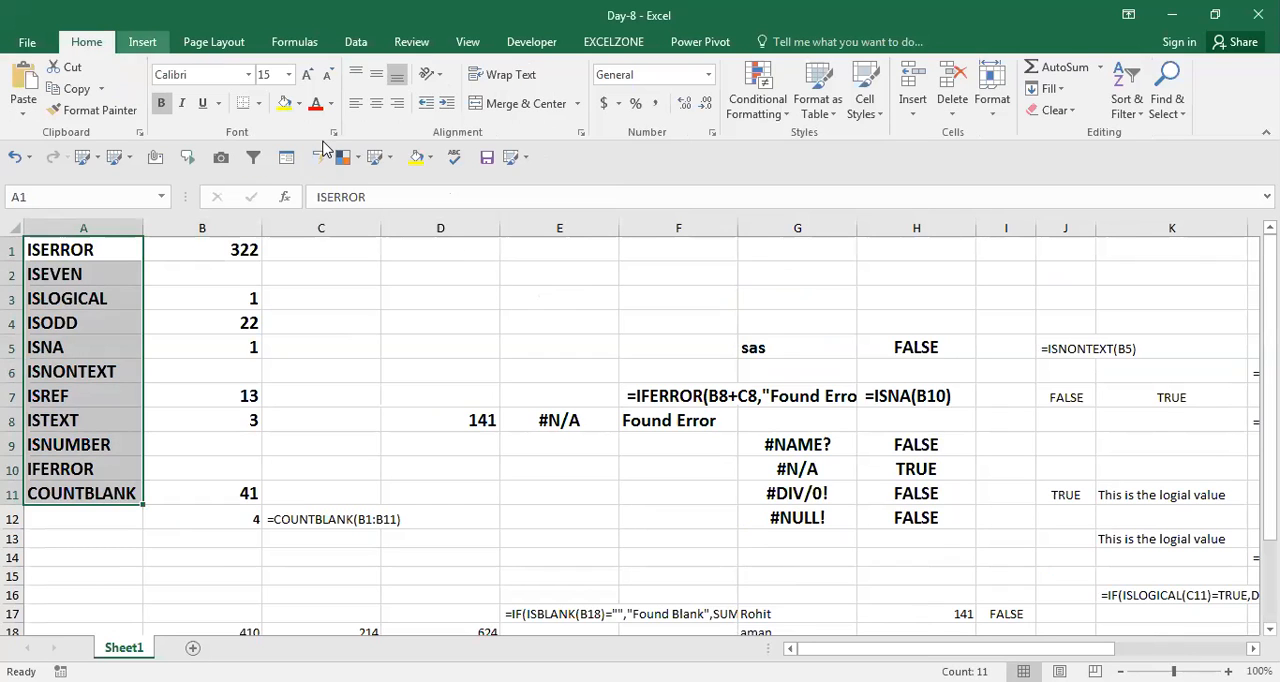
{"action": "left_click", "coordinate": [418, 160]}
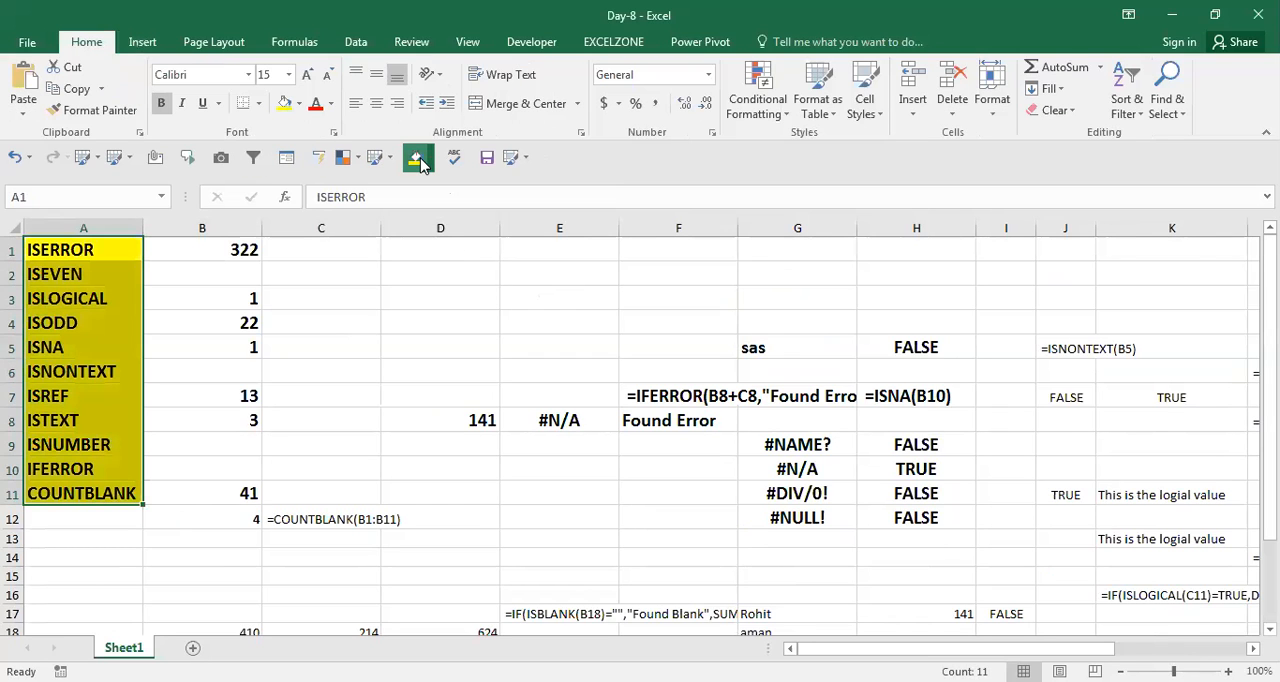